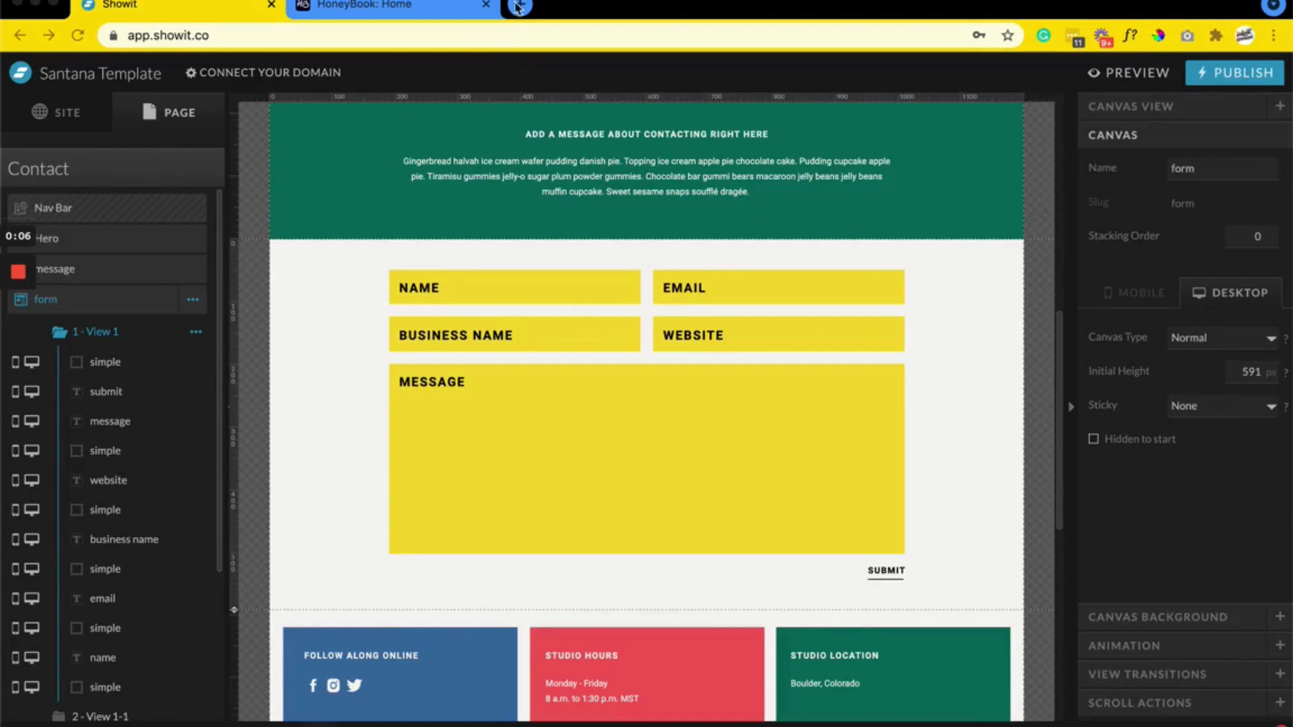
Open inkpotcreative.com in a new browser tab and place it ahead of the other tabs.
left_click(517, 7)
type("ink")
key("Return")
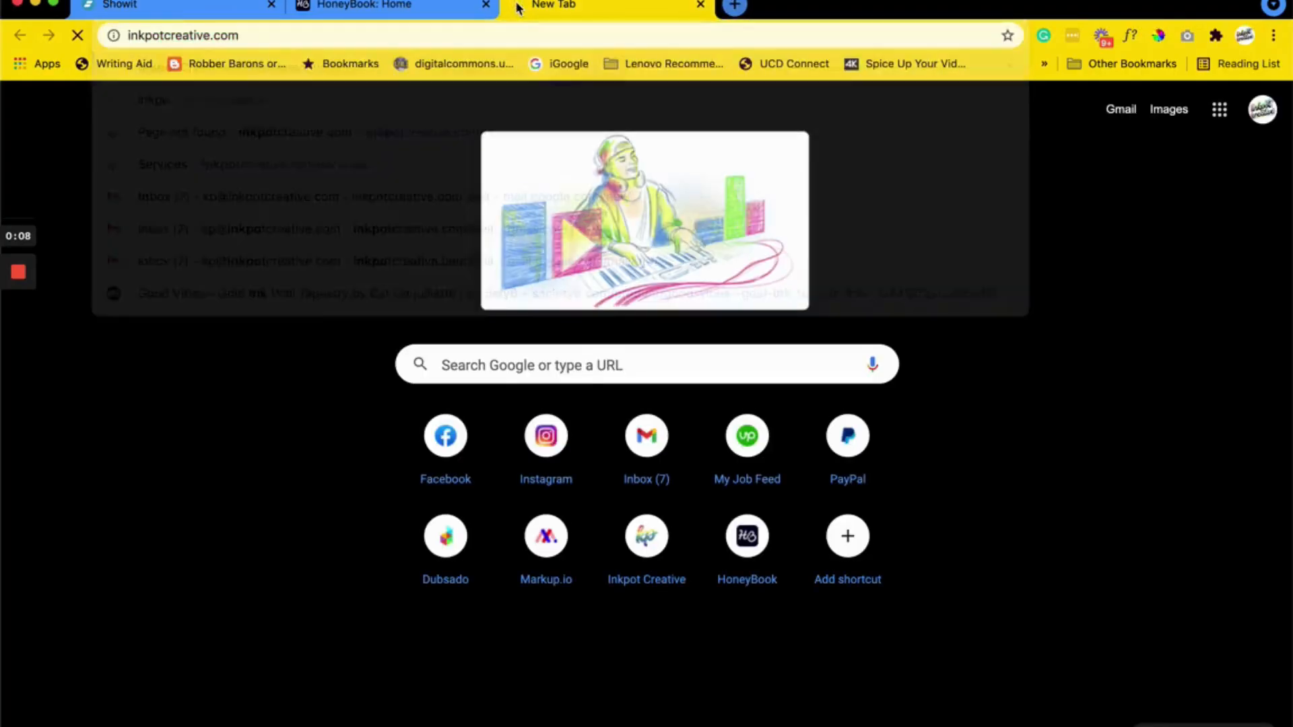
left_click_drag(517, 6, 167, 10)
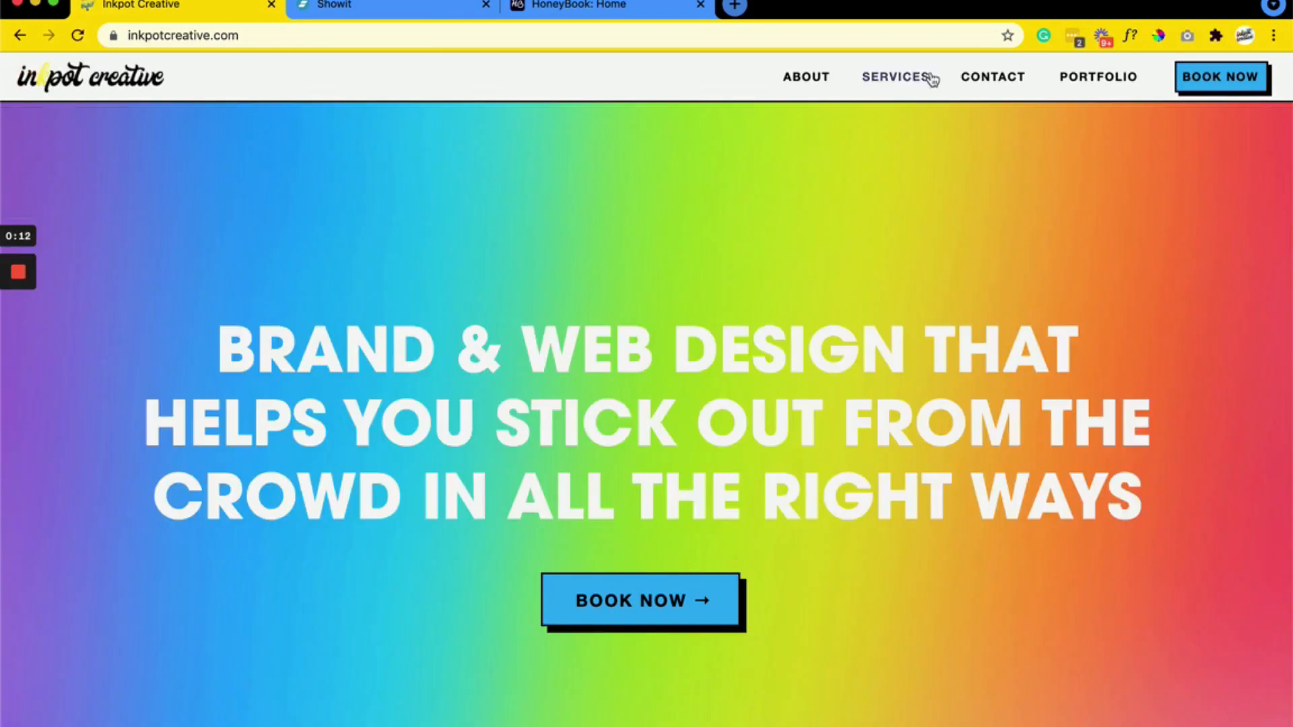
Go to the site's Services page, jump to its booking section and examine the embedded contact form and its surroundings.
left_click(931, 77)
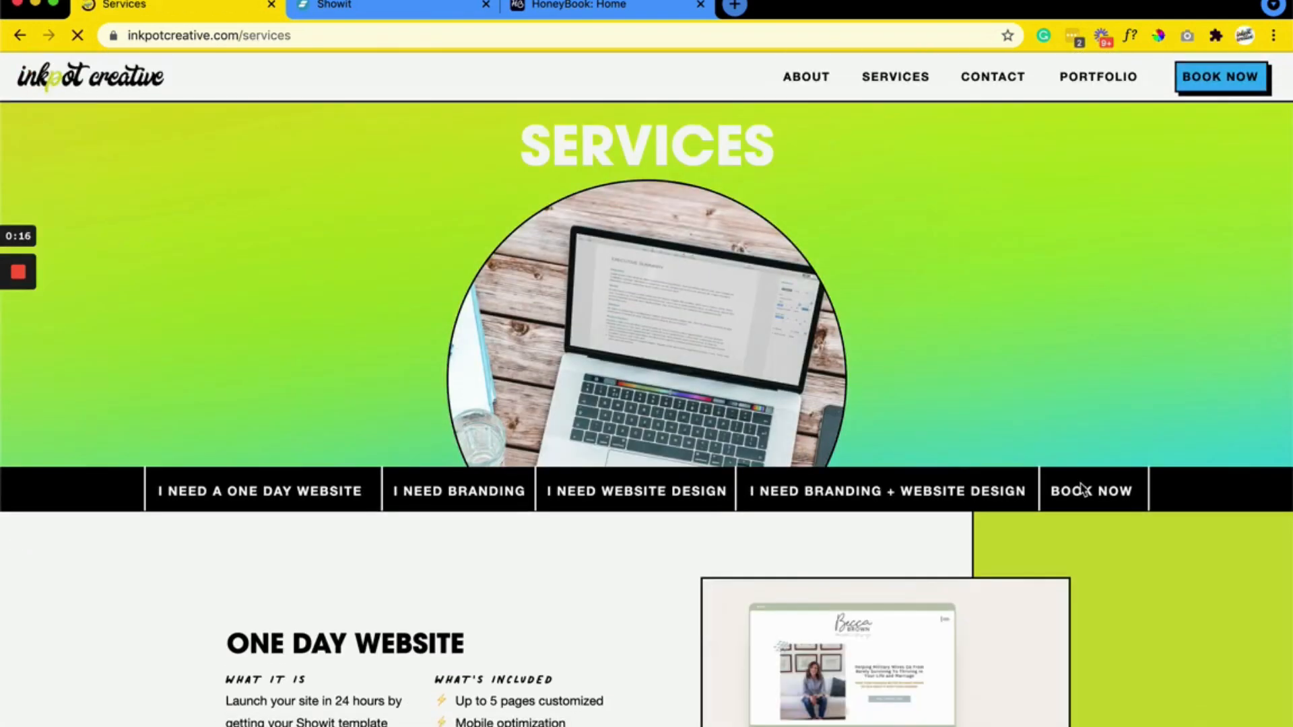
left_click(1084, 489)
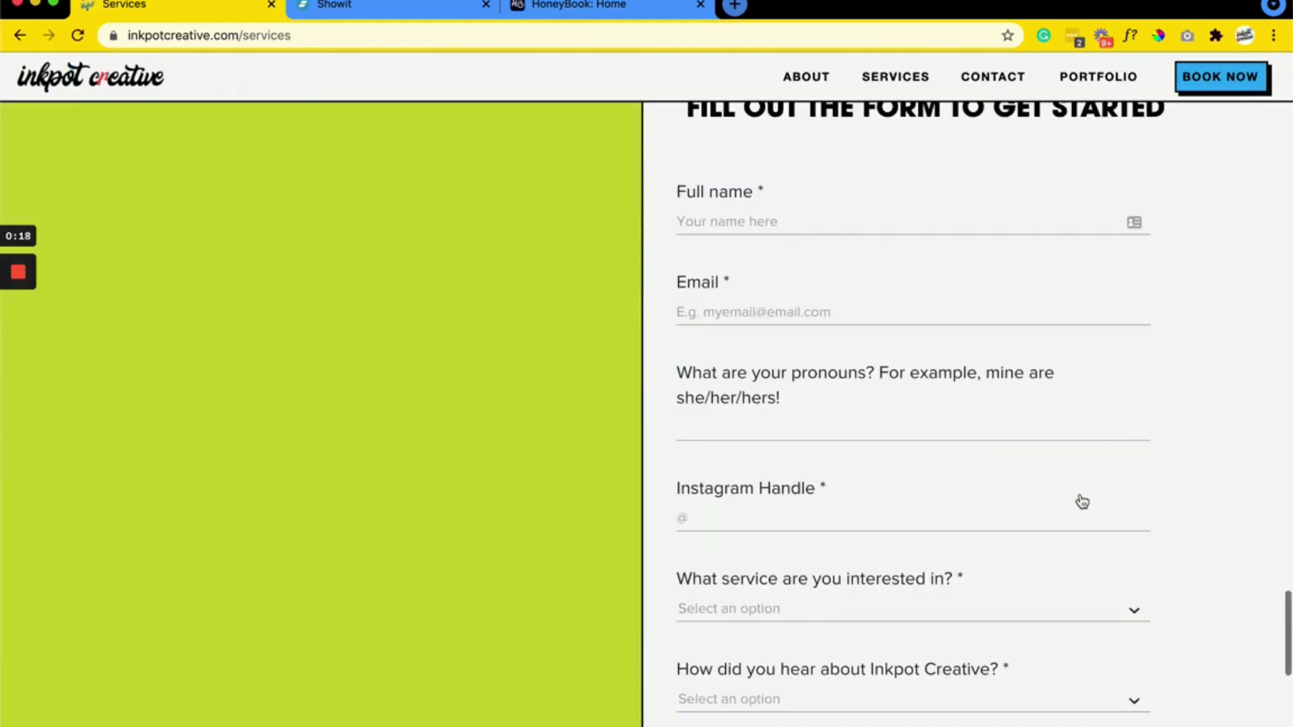
scroll(1117, 415, "down", 3)
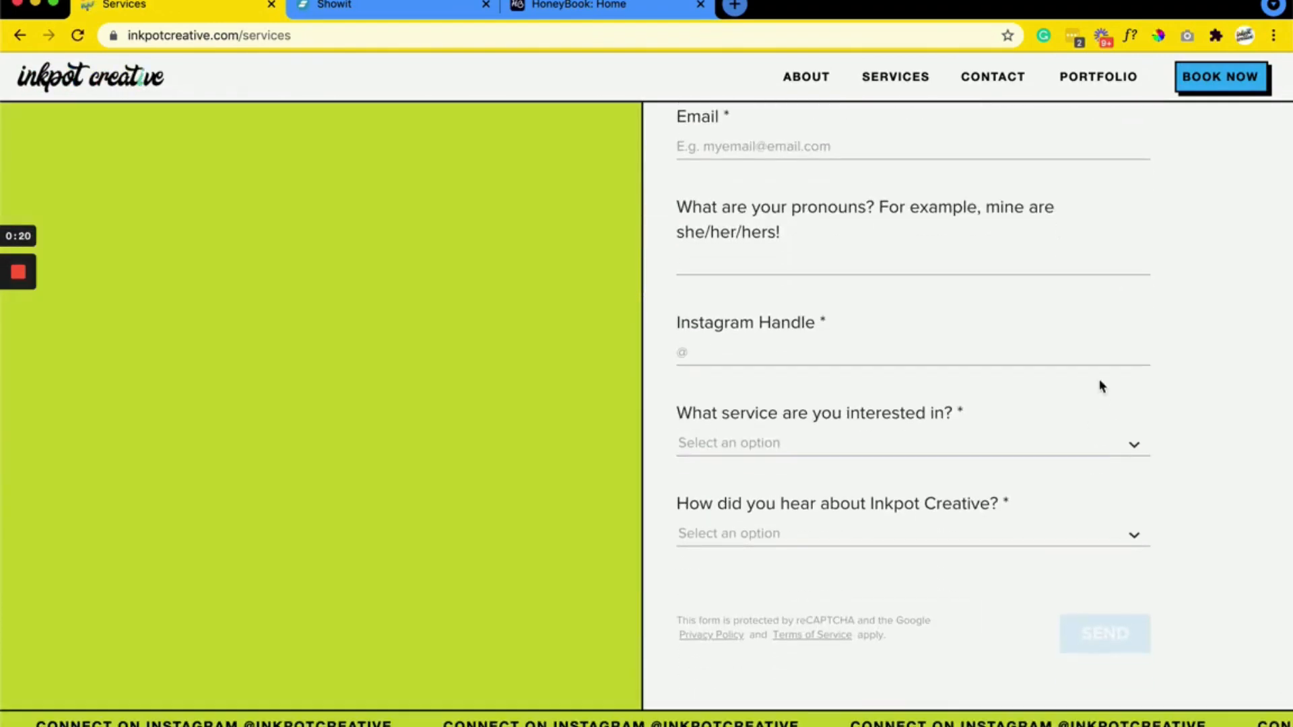
scroll(1101, 386, "up", 4)
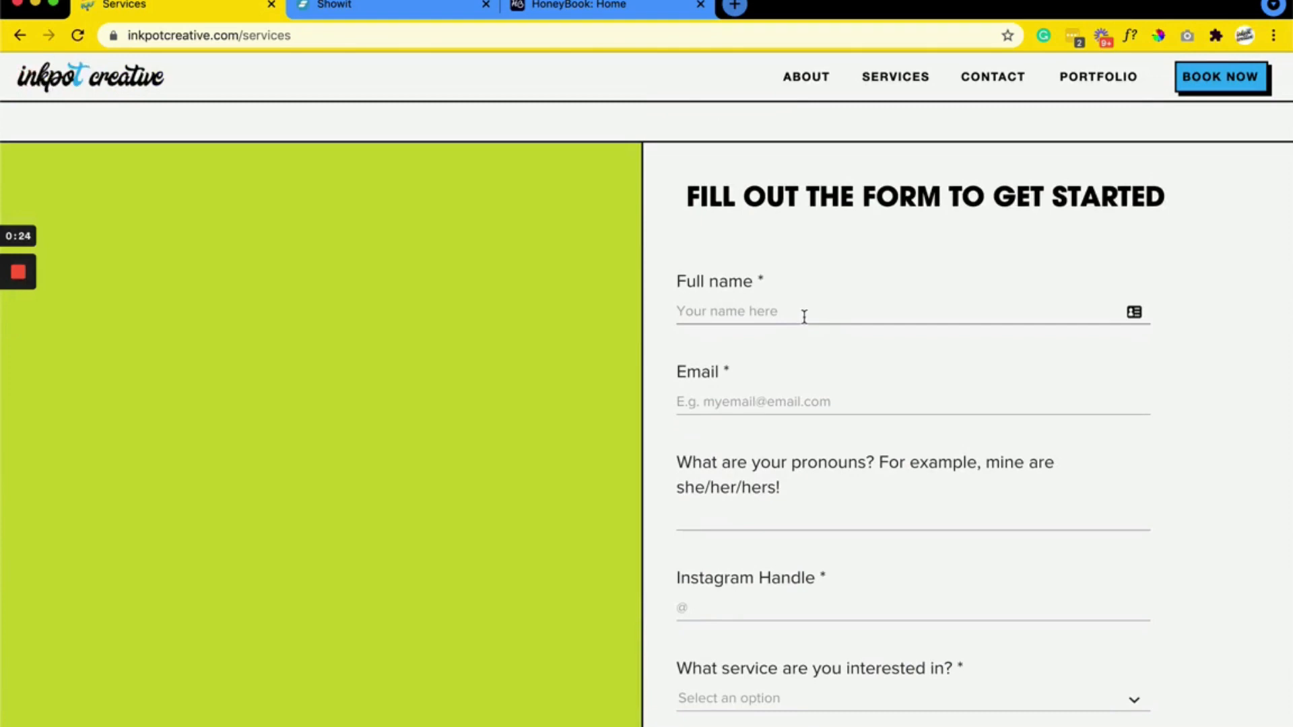
scroll(804, 316, "down", 5)
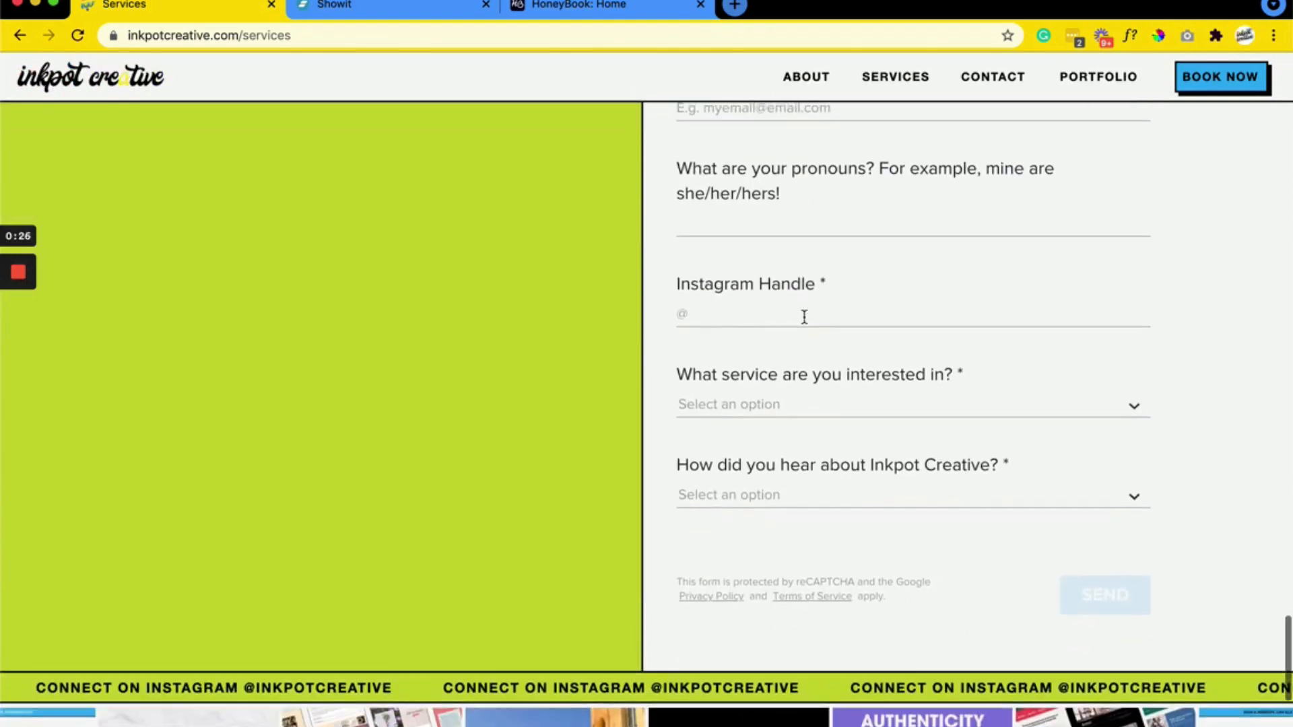
scroll(952, 580, "down", 5)
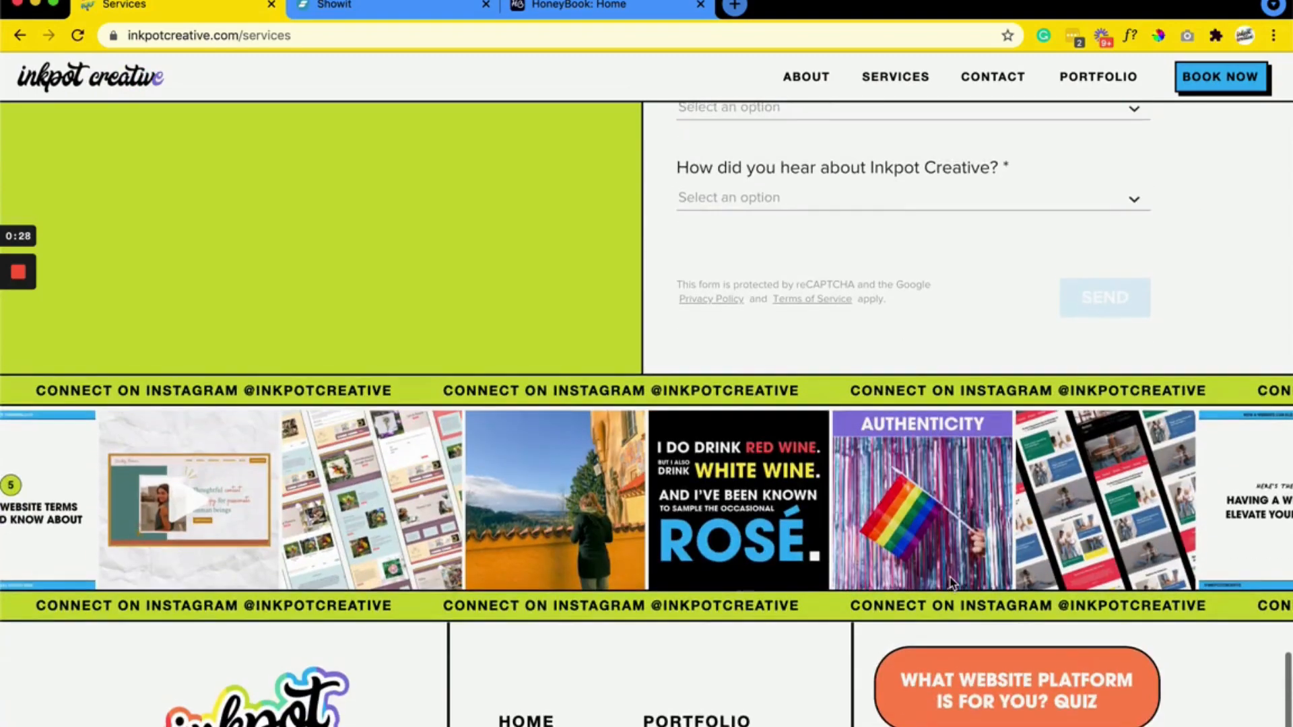
scroll(953, 581, "up", 9)
scroll(929, 329, "up", 7)
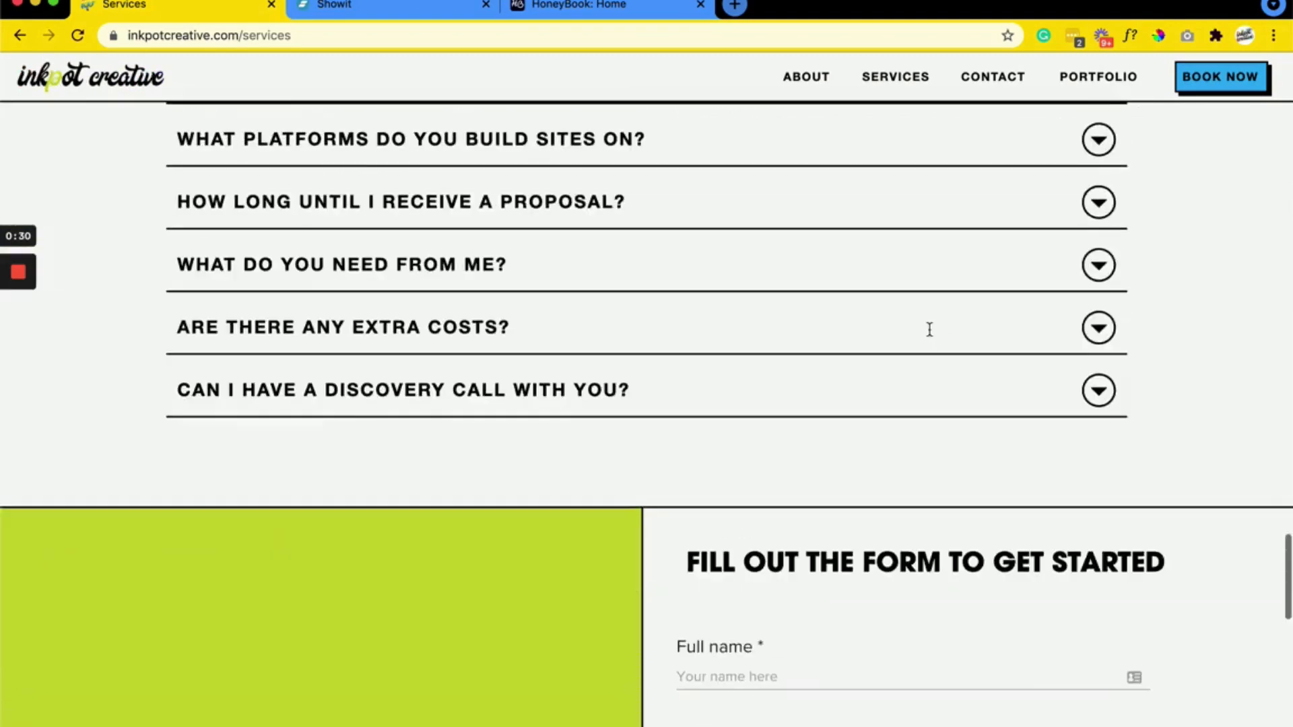
scroll(929, 329, "up", 20)
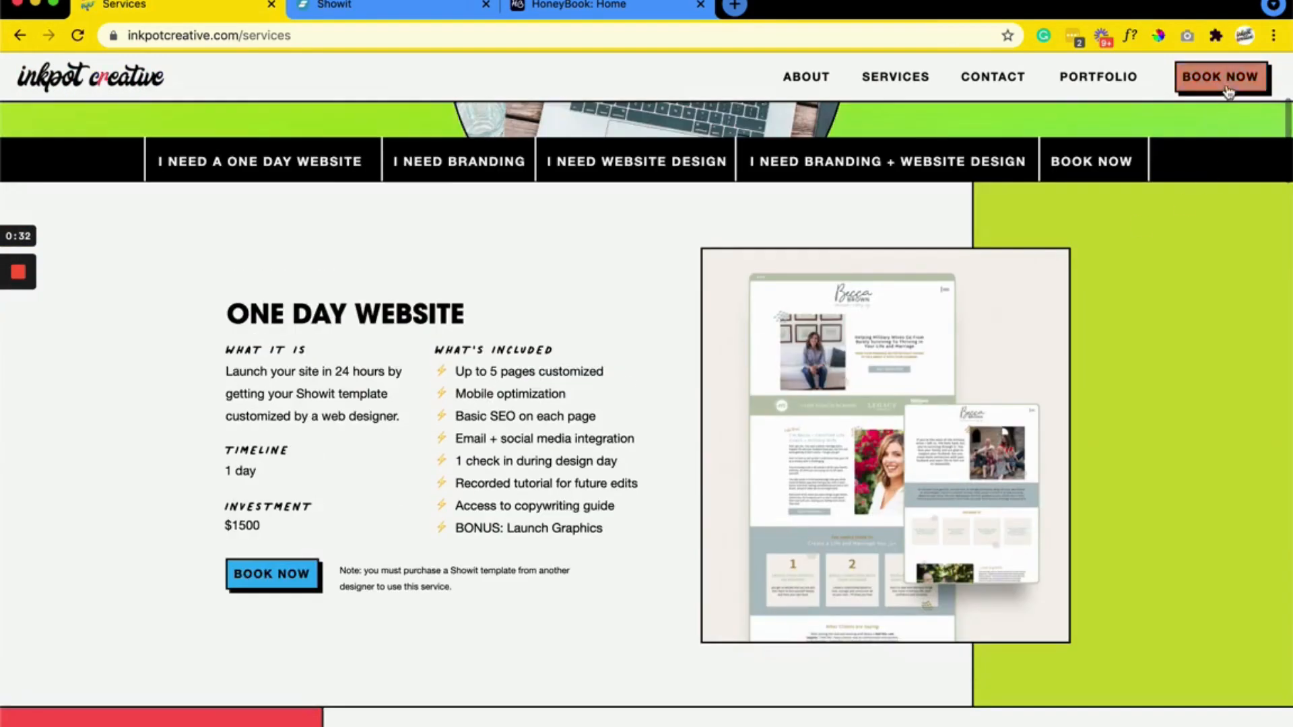
Follow the header's Book Now link to the standalone HoneyBook contact form, look through its fields and close that page.
left_click(1227, 92)
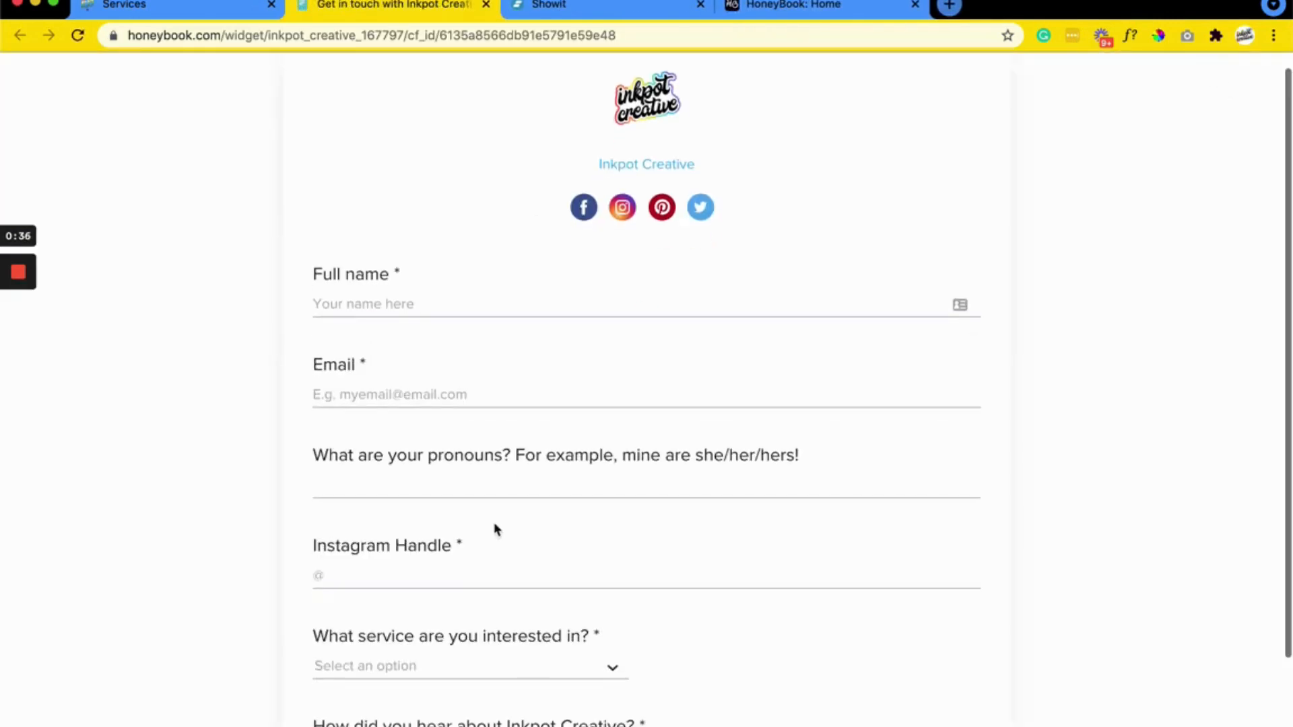
scroll(496, 531, "down", 3)
scroll(496, 519, "up", 3)
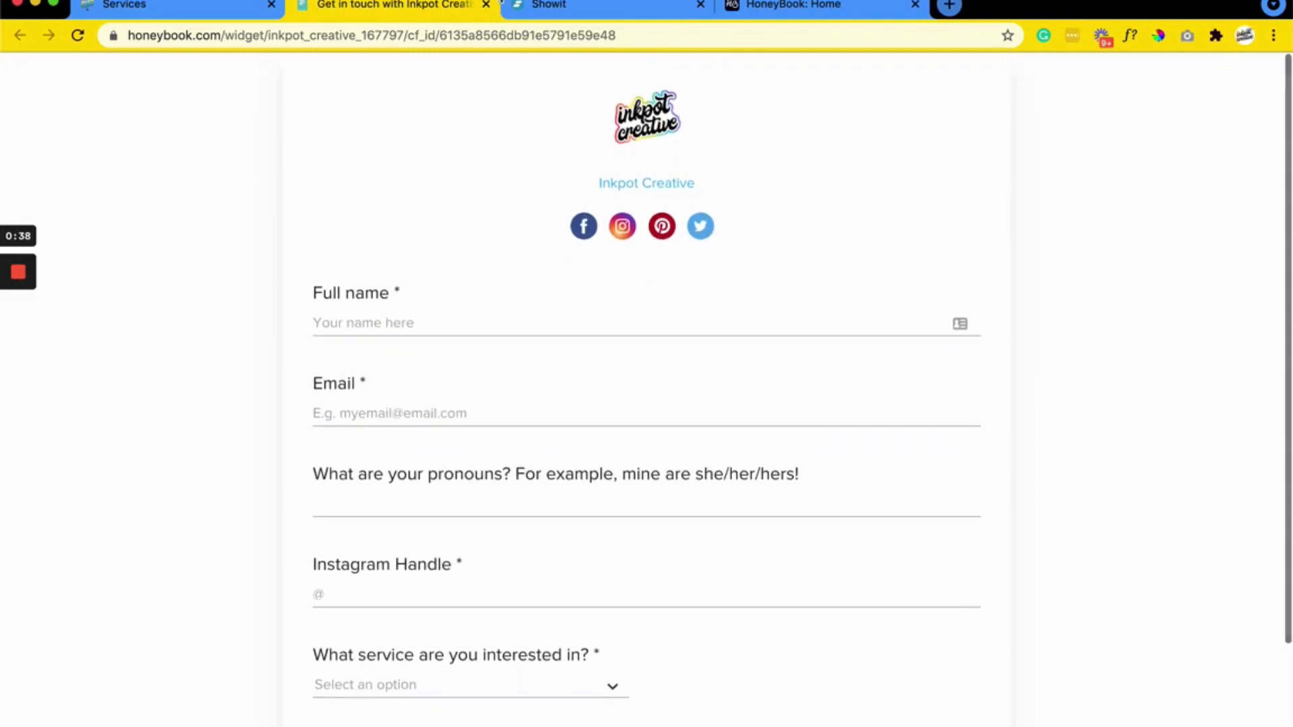
left_click(486, 5)
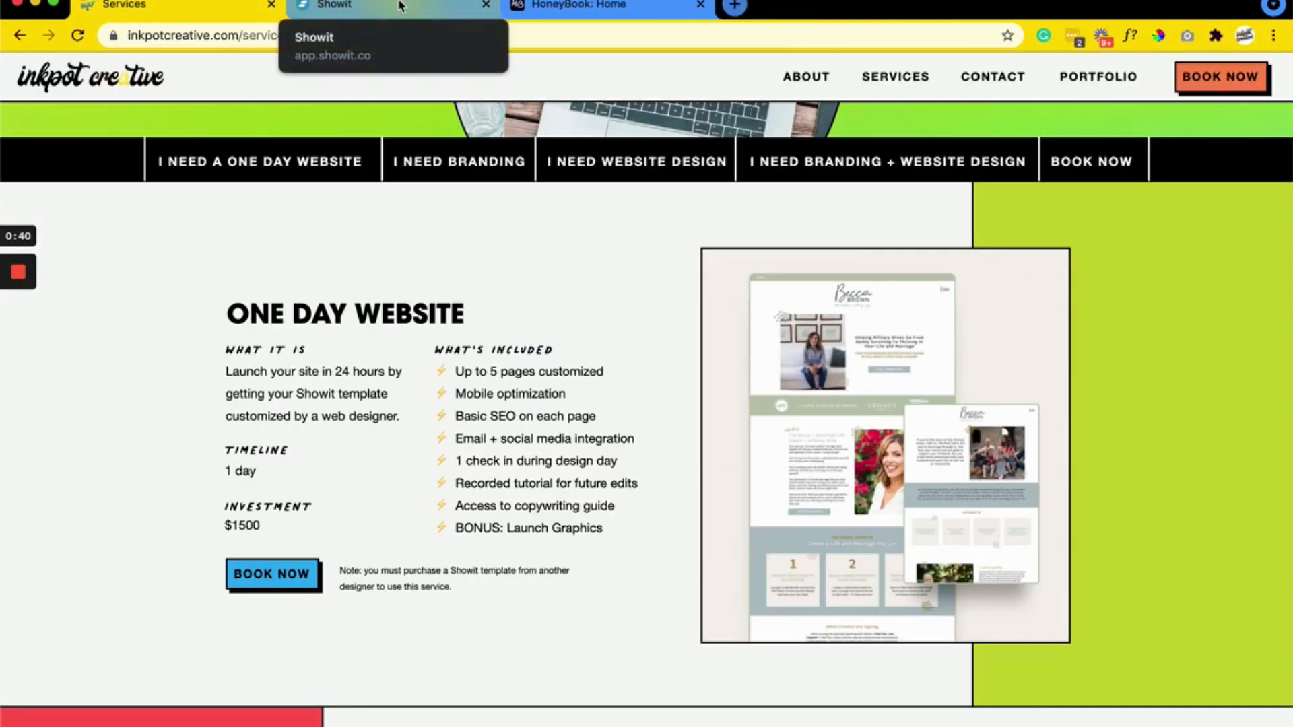
Switch to HoneyBook and look through the existing contact form templates and the template types that can be created.
left_click(556, 8)
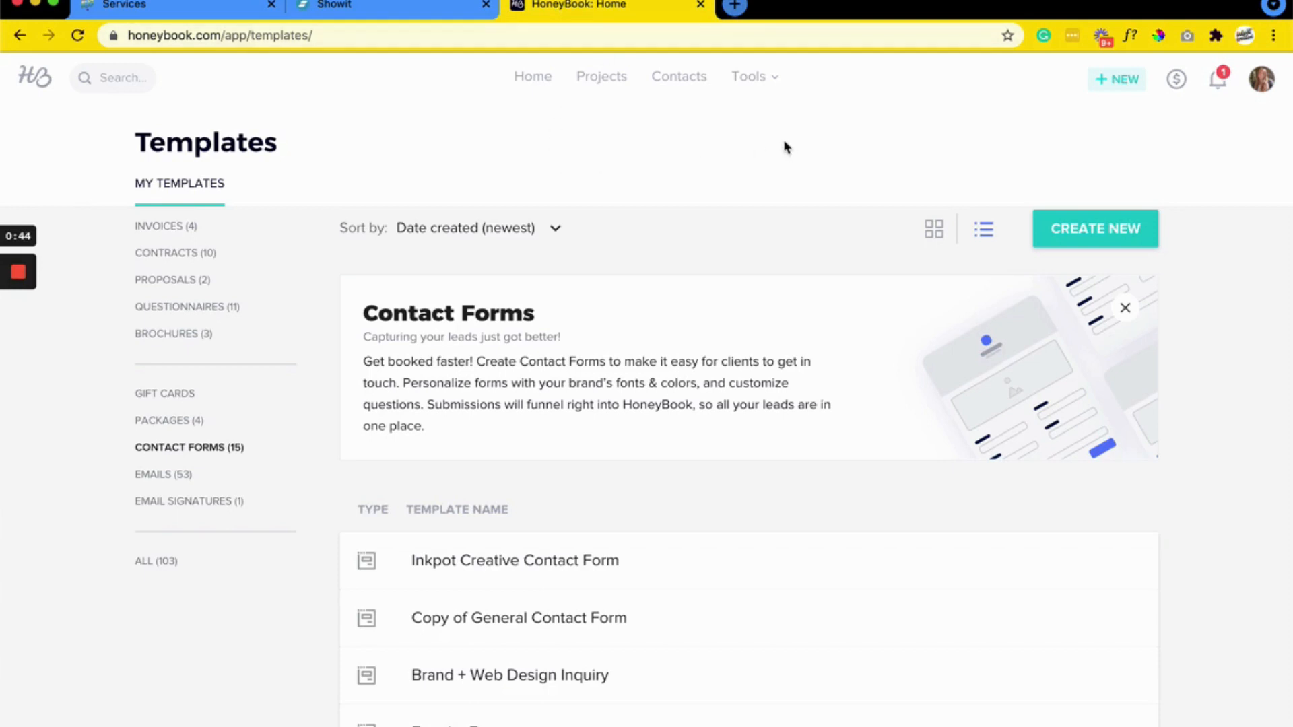
mouse_move(762, 74)
scroll(731, 316, "down", 3)
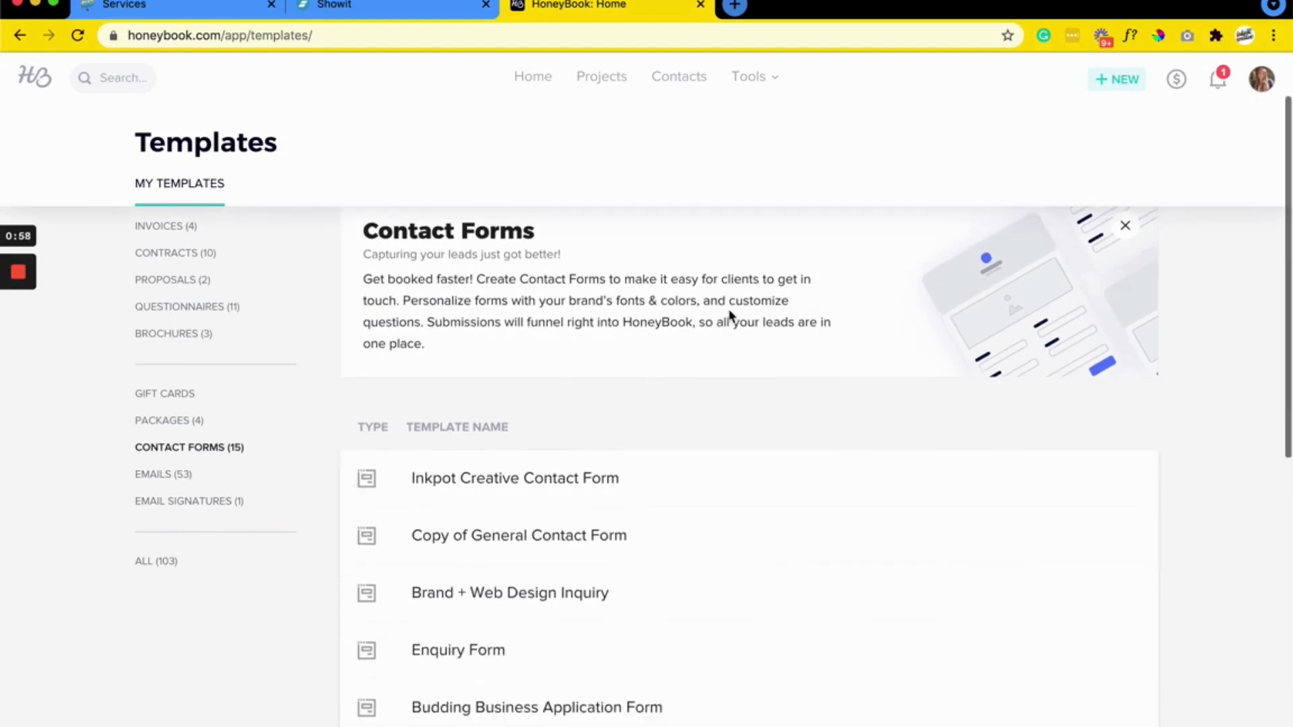
scroll(731, 316, "up", 3)
left_click(1108, 247)
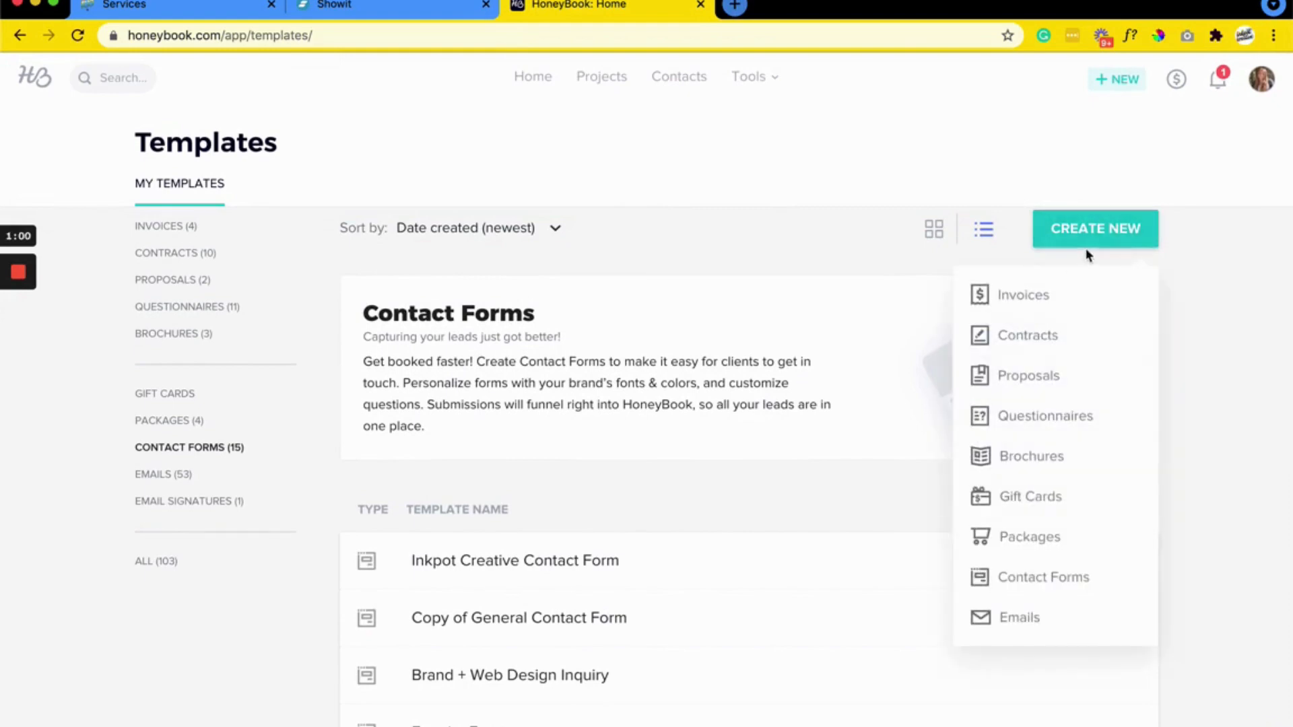
scroll(650, 655, "down", 7)
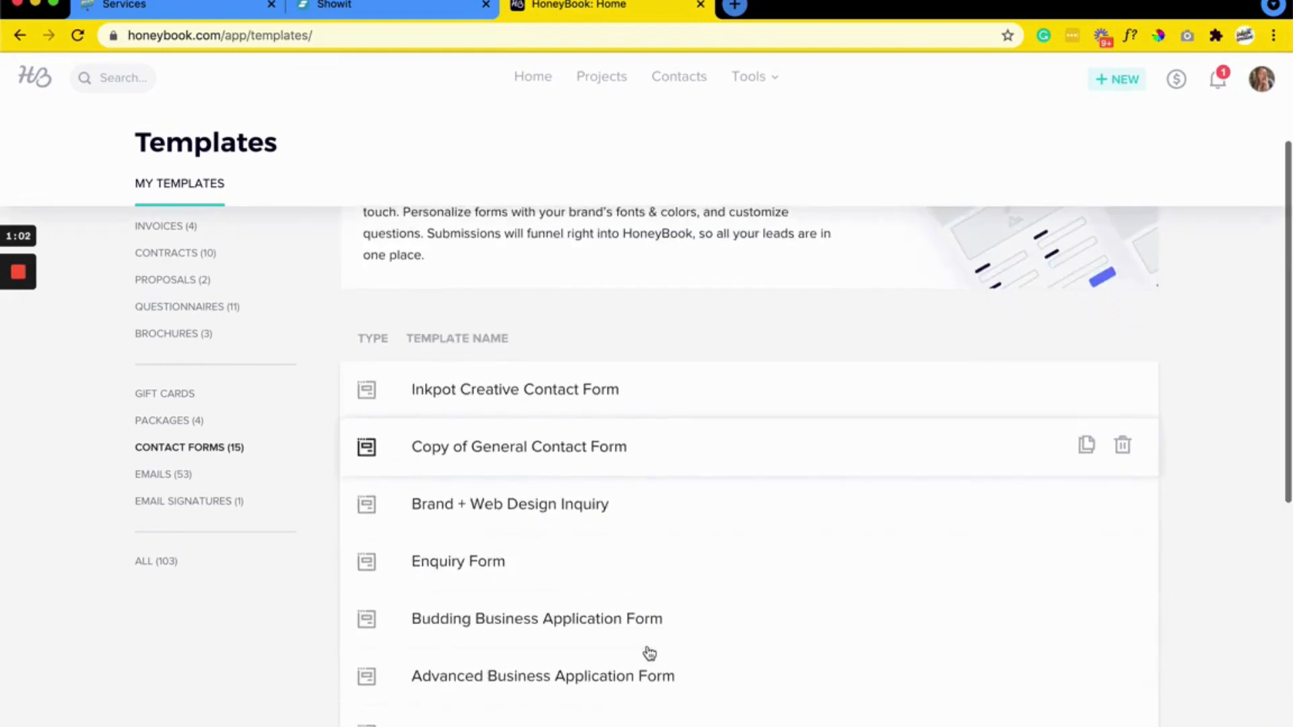
scroll(649, 655, "up", 8)
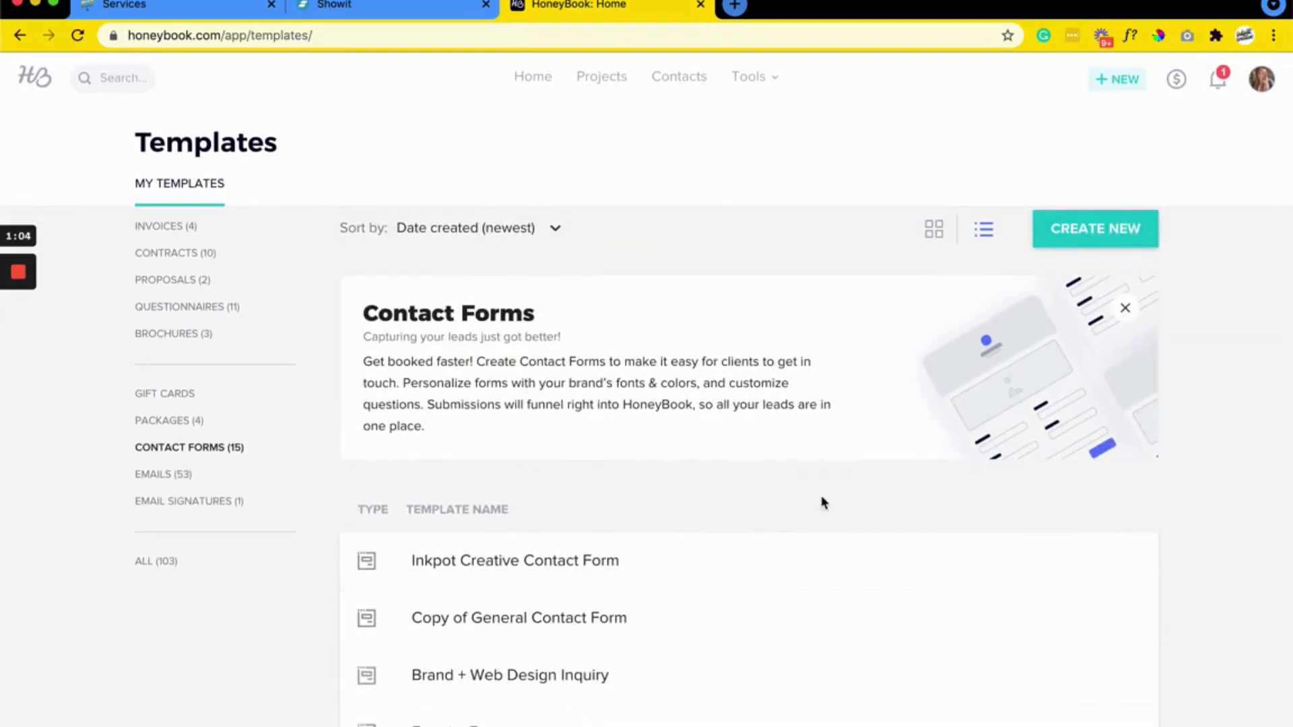
Create a new contact form template and name it TEST.
left_click(1107, 246)
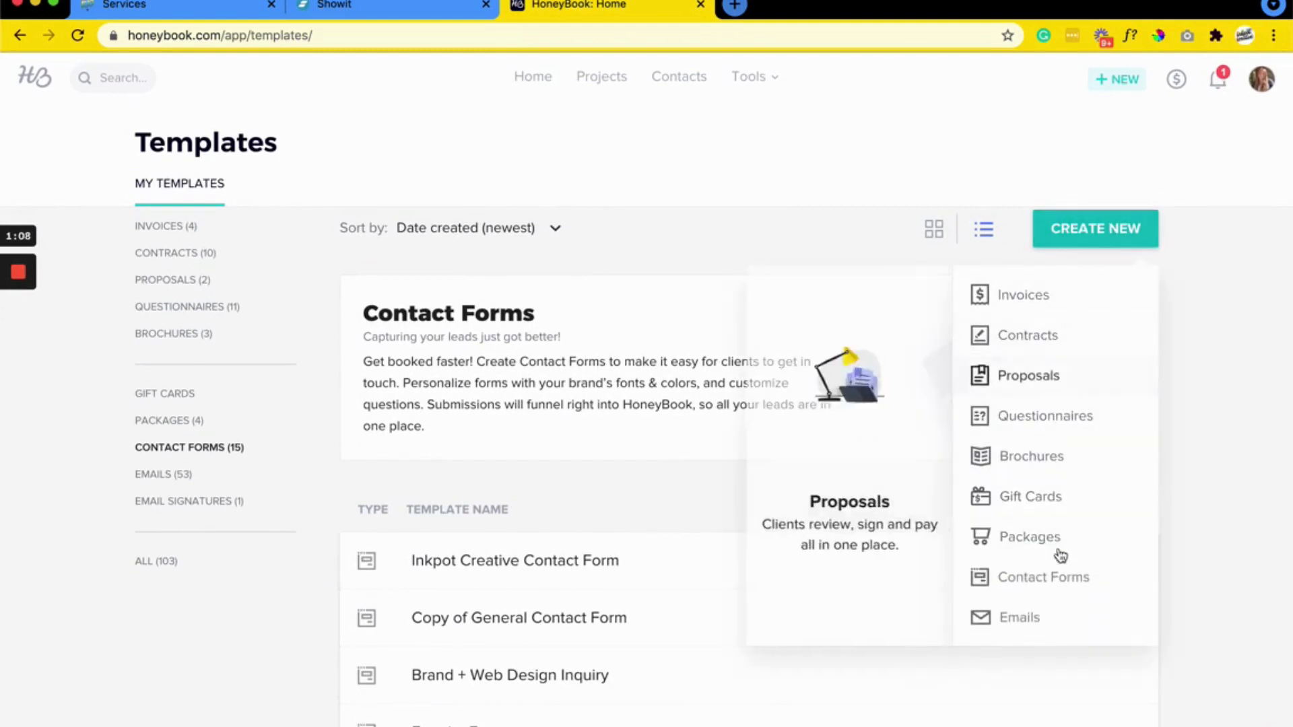
left_click(1056, 578)
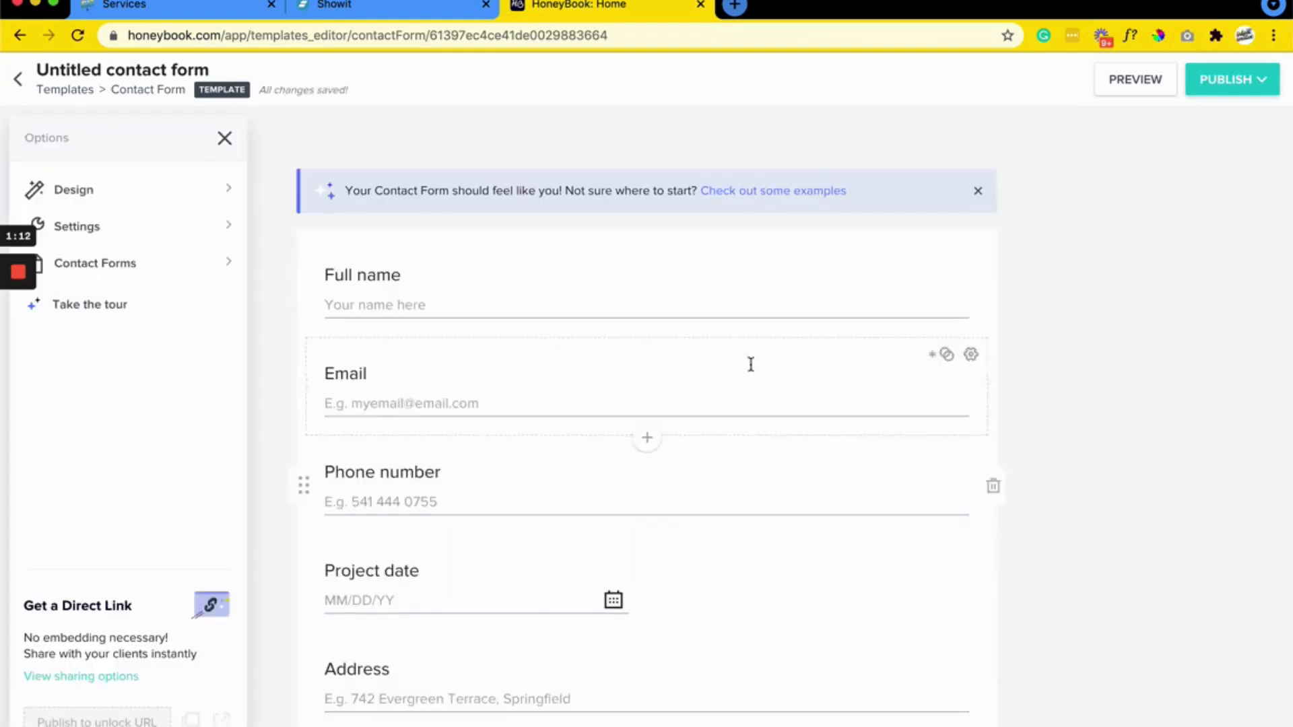
left_click(152, 67)
type("TEST")
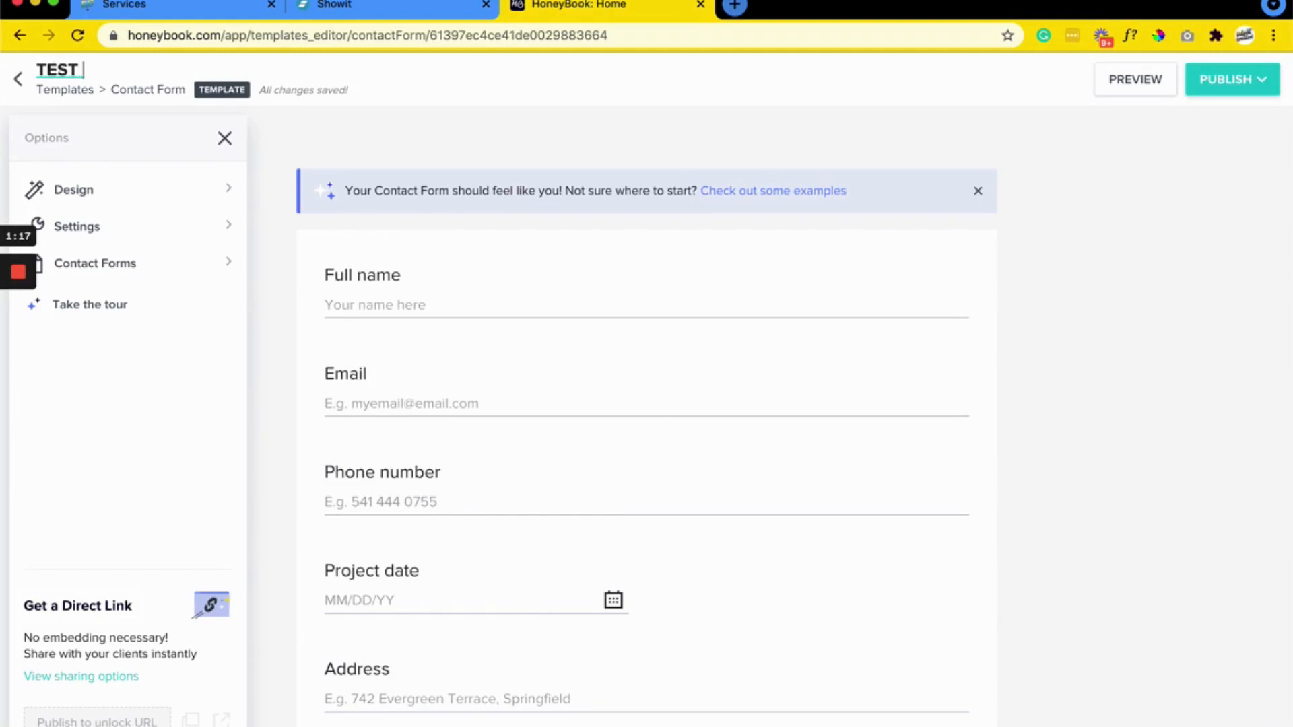
key("Return")
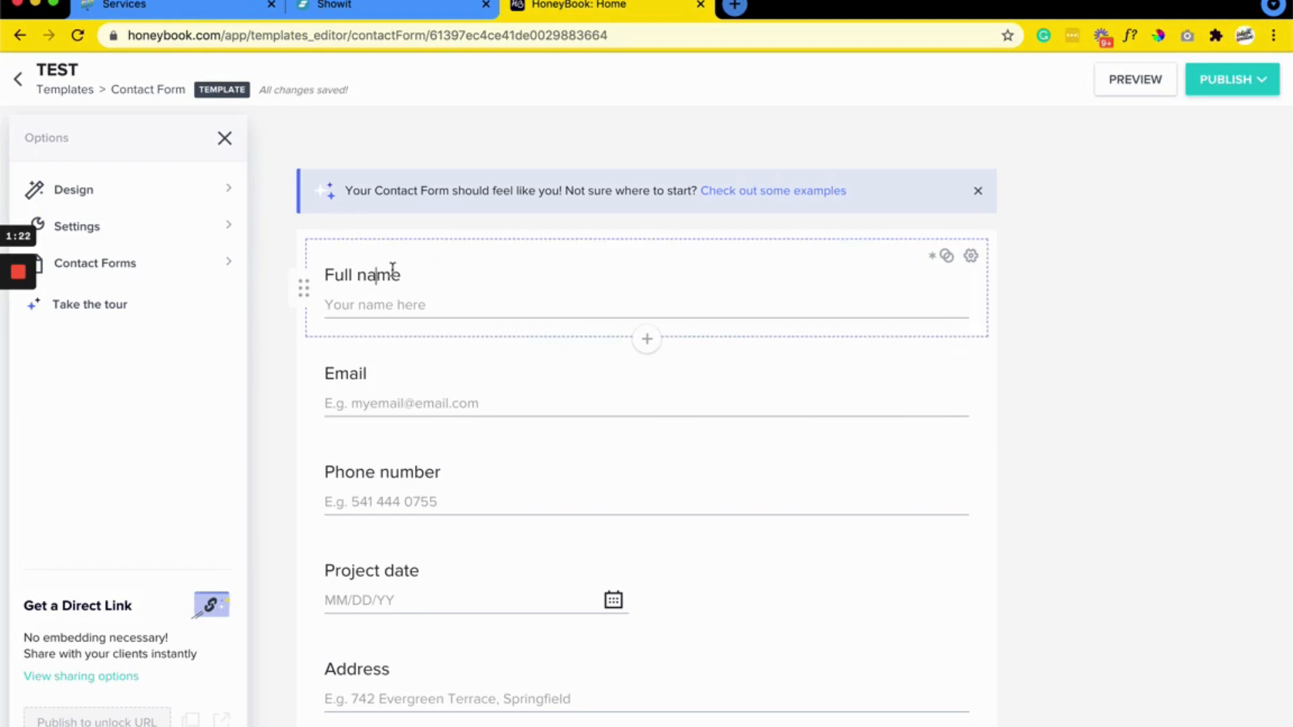
Delete the Phone number, Project date and Address fields from the contact form.
left_click_drag(393, 268, 324, 273)
left_click(531, 378)
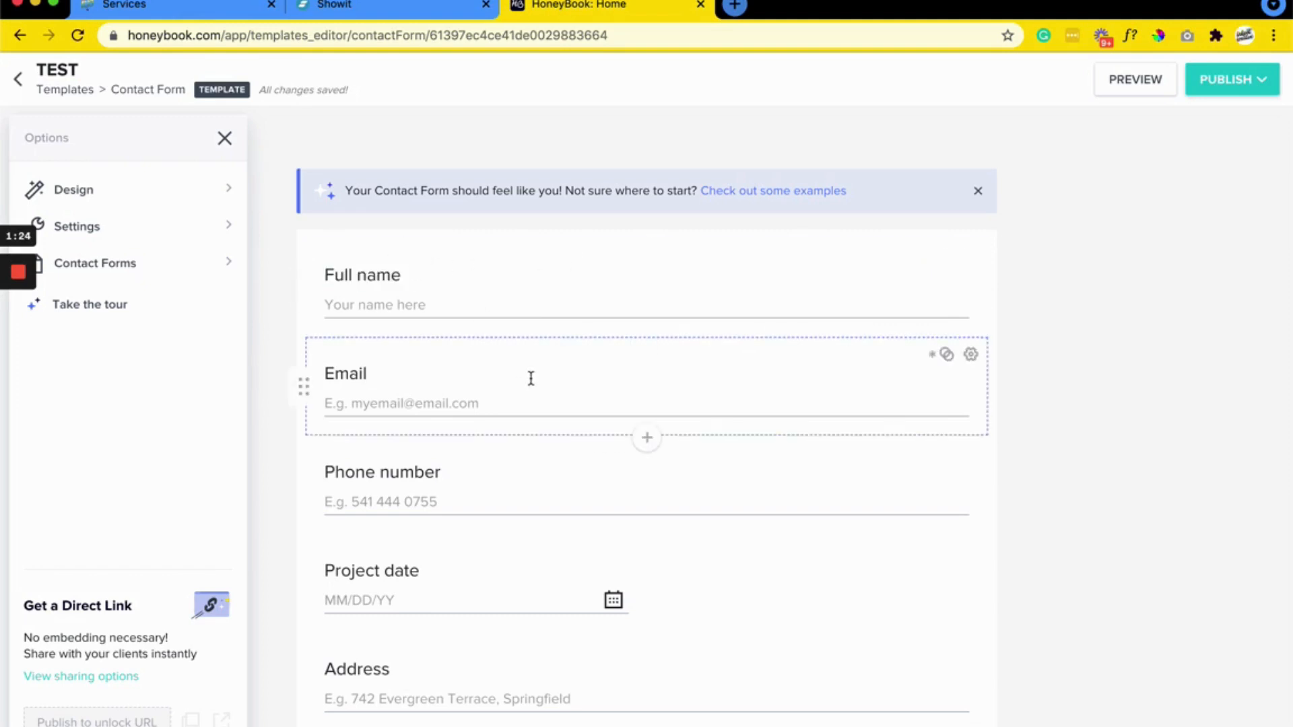
left_click(773, 477)
scroll(773, 476, "down", 3)
scroll(773, 476, "up", 1)
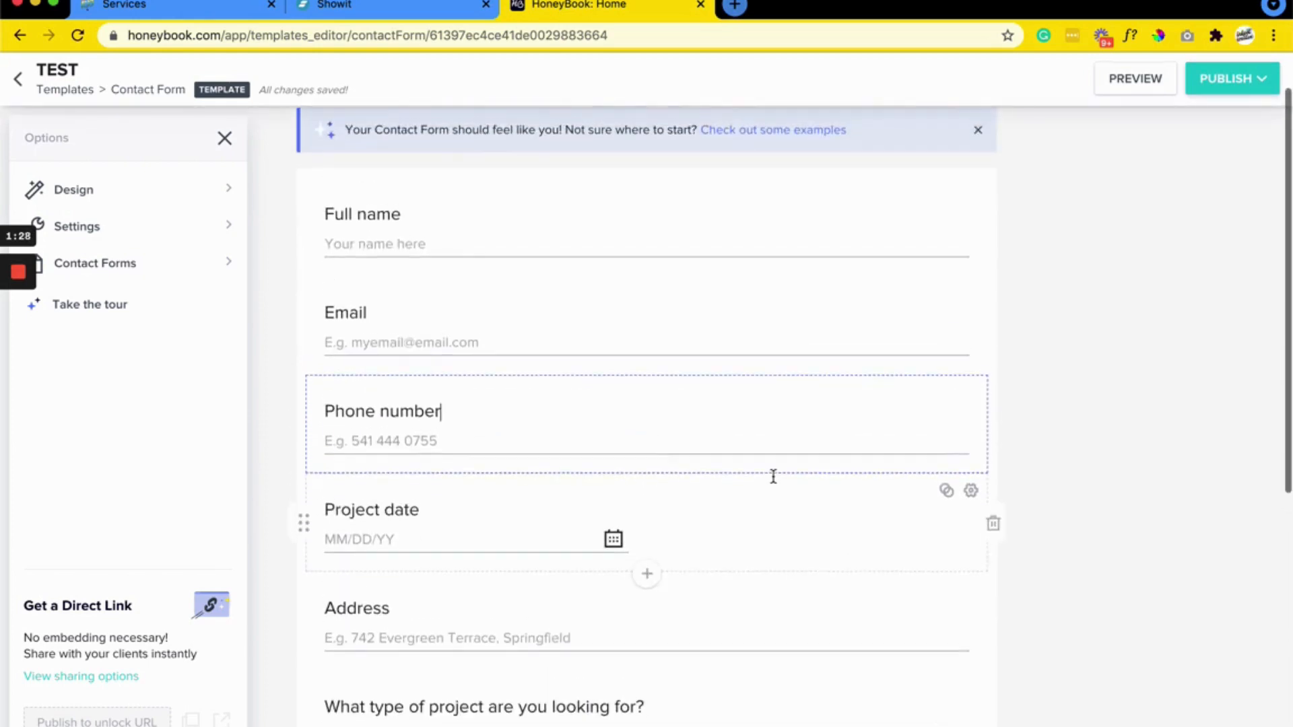
left_click(994, 424)
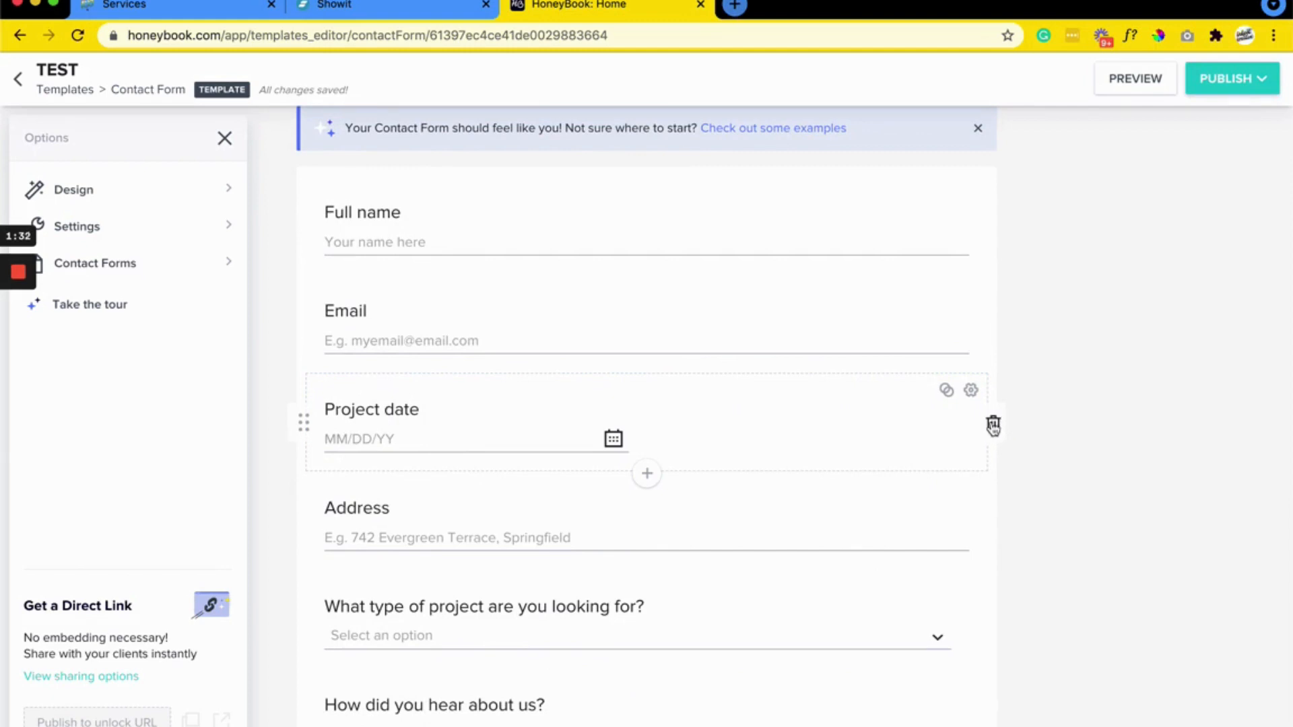
left_click(993, 425)
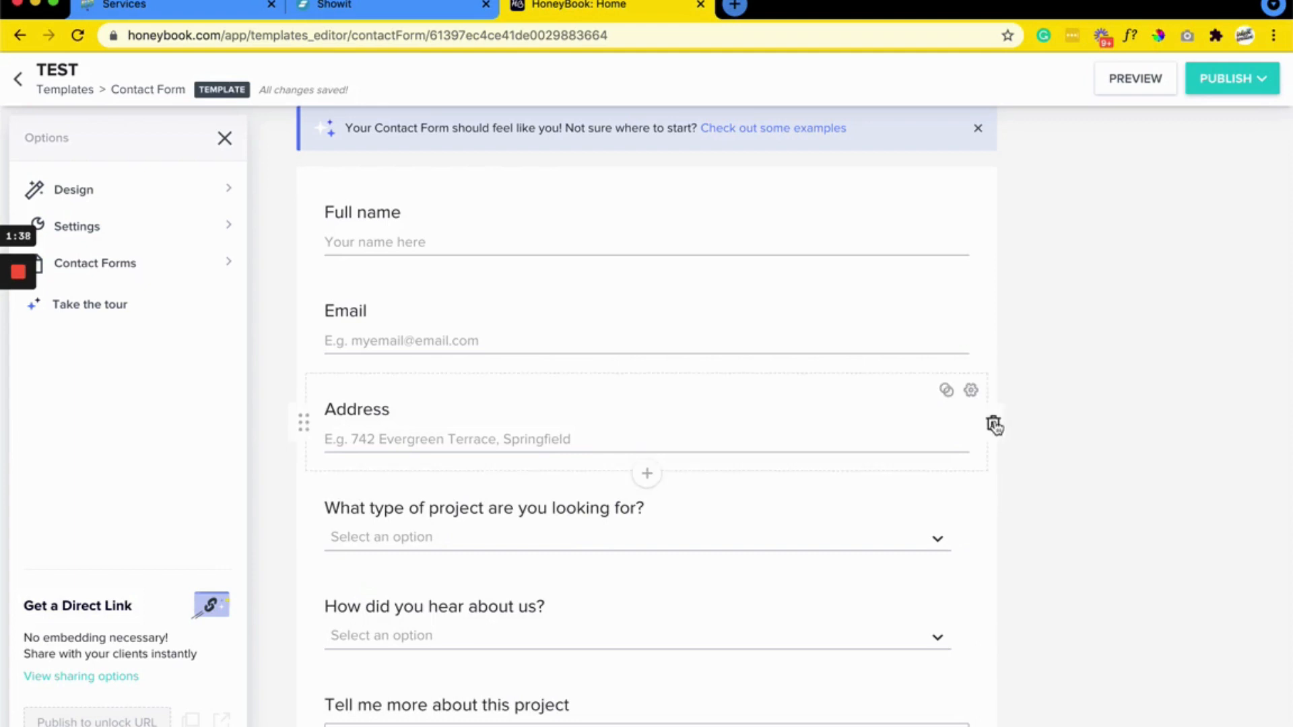
left_click(993, 425)
Reword the project type question as "Which service are you interested in?".
scroll(967, 502, "down", 2)
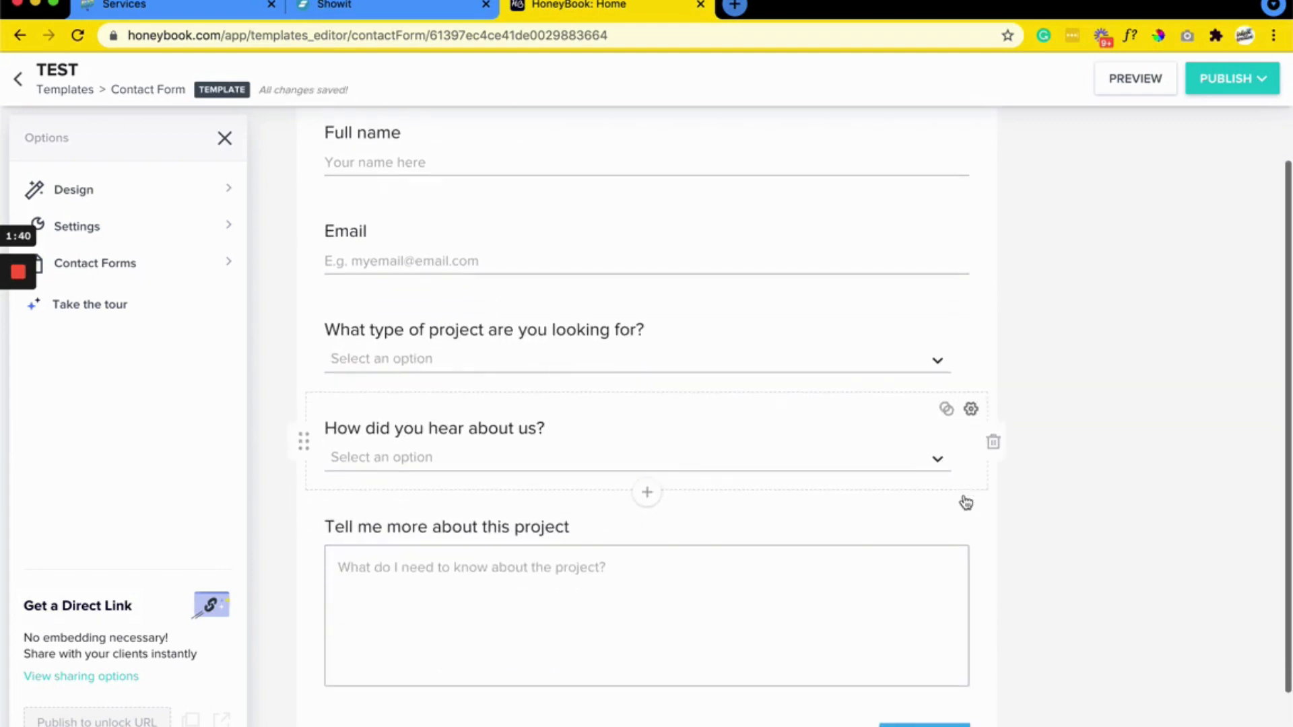
scroll(967, 501, "up", 2)
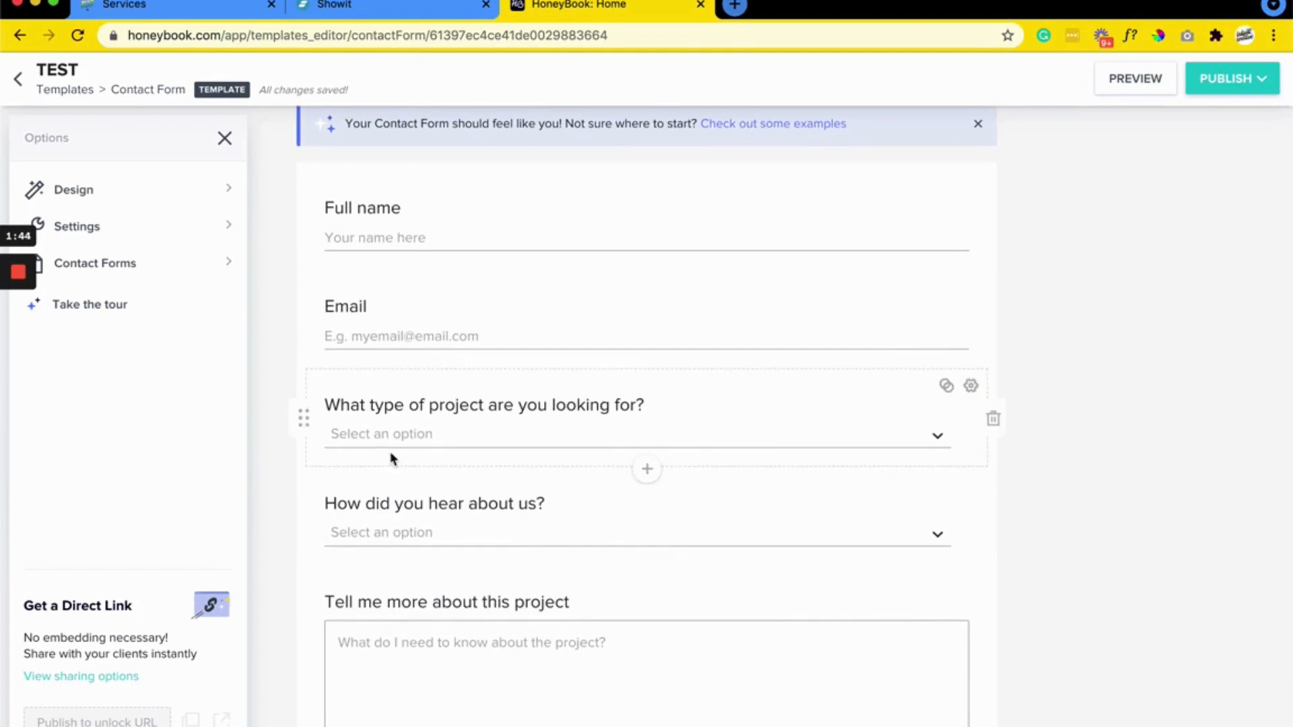
scroll(553, 401, "down", 1)
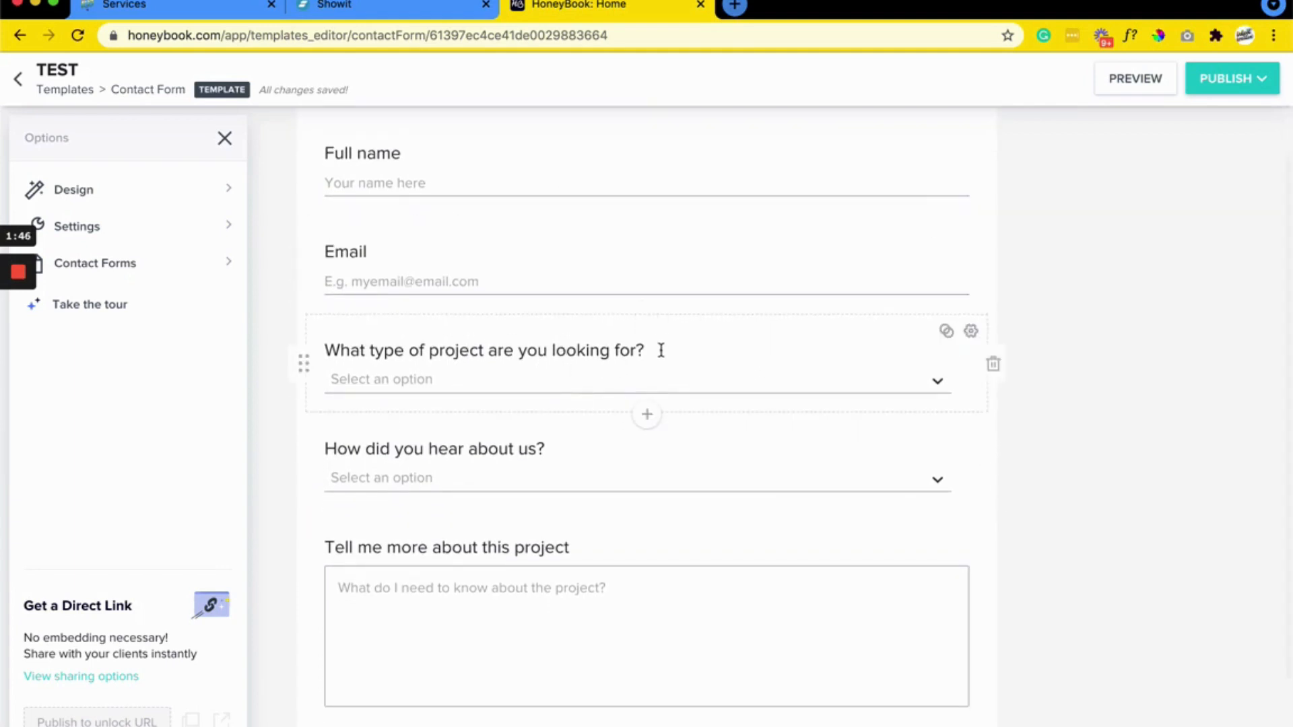
triple_click(604, 346)
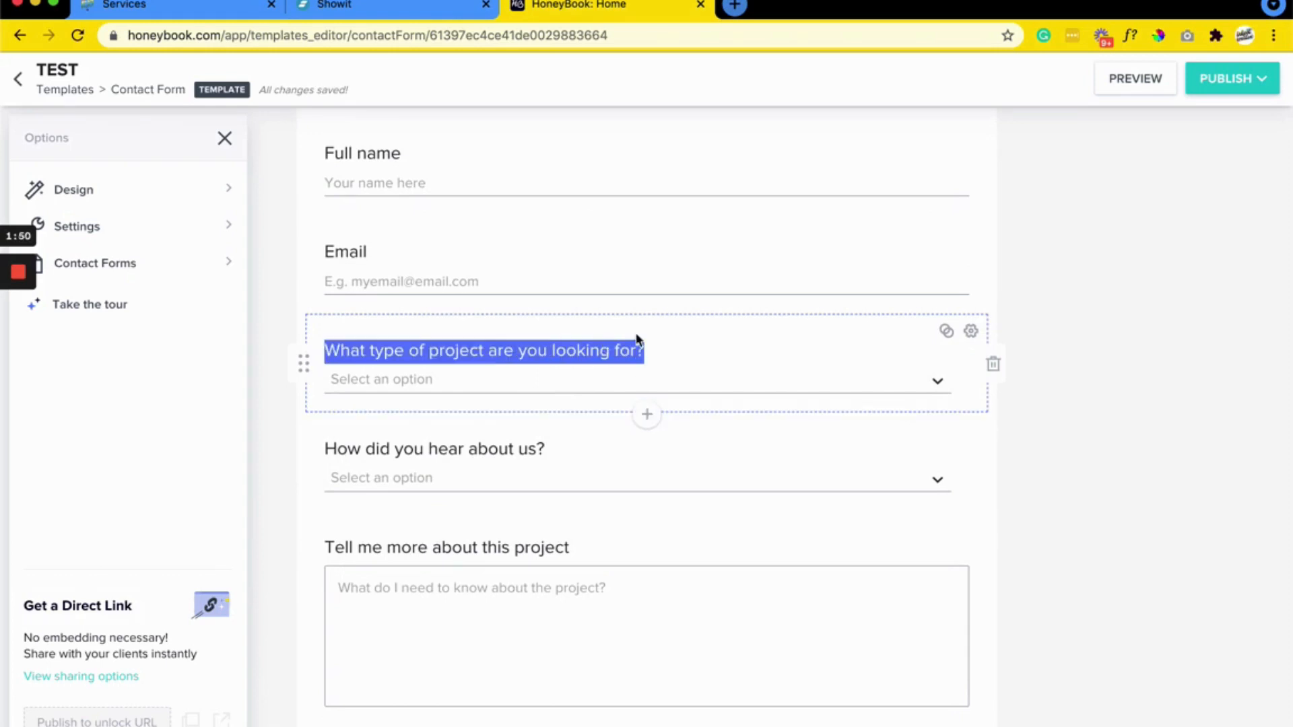
type("Wha")
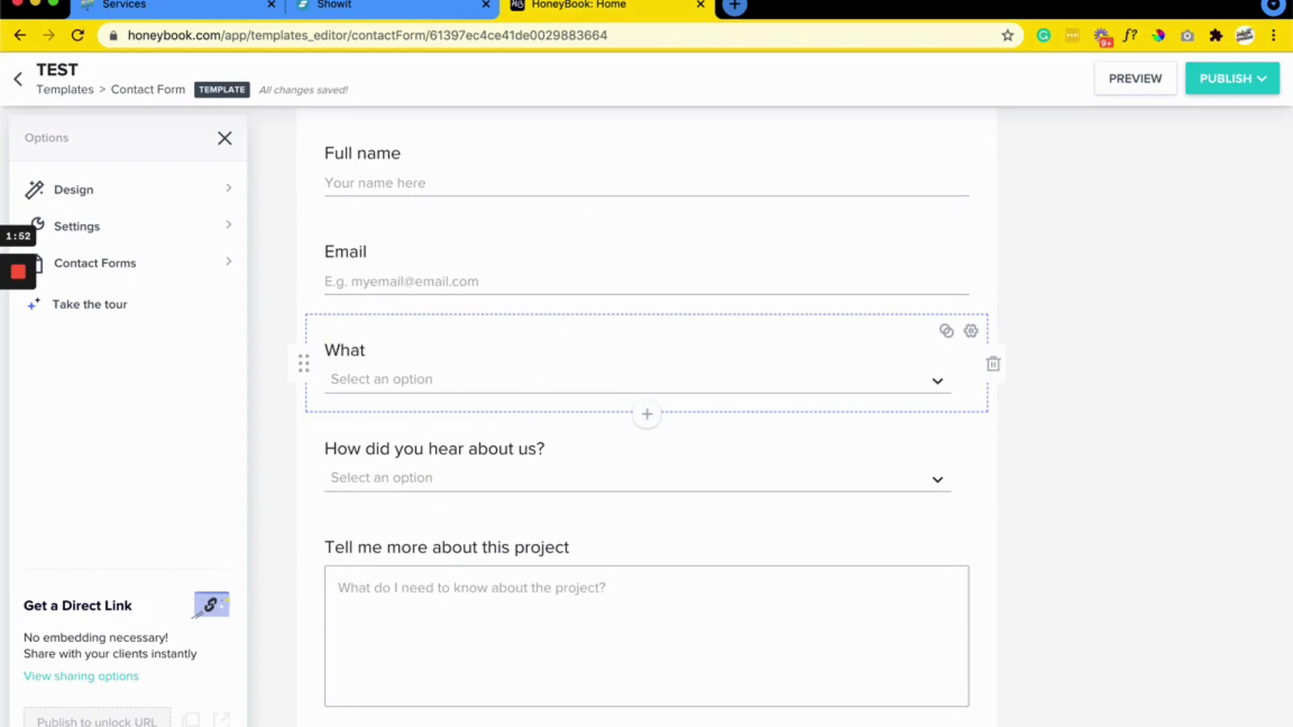
type("t")
key("super+a")
type("Which servicie")
key("BackSpace")
key("BackSpace")
type("e are you ")
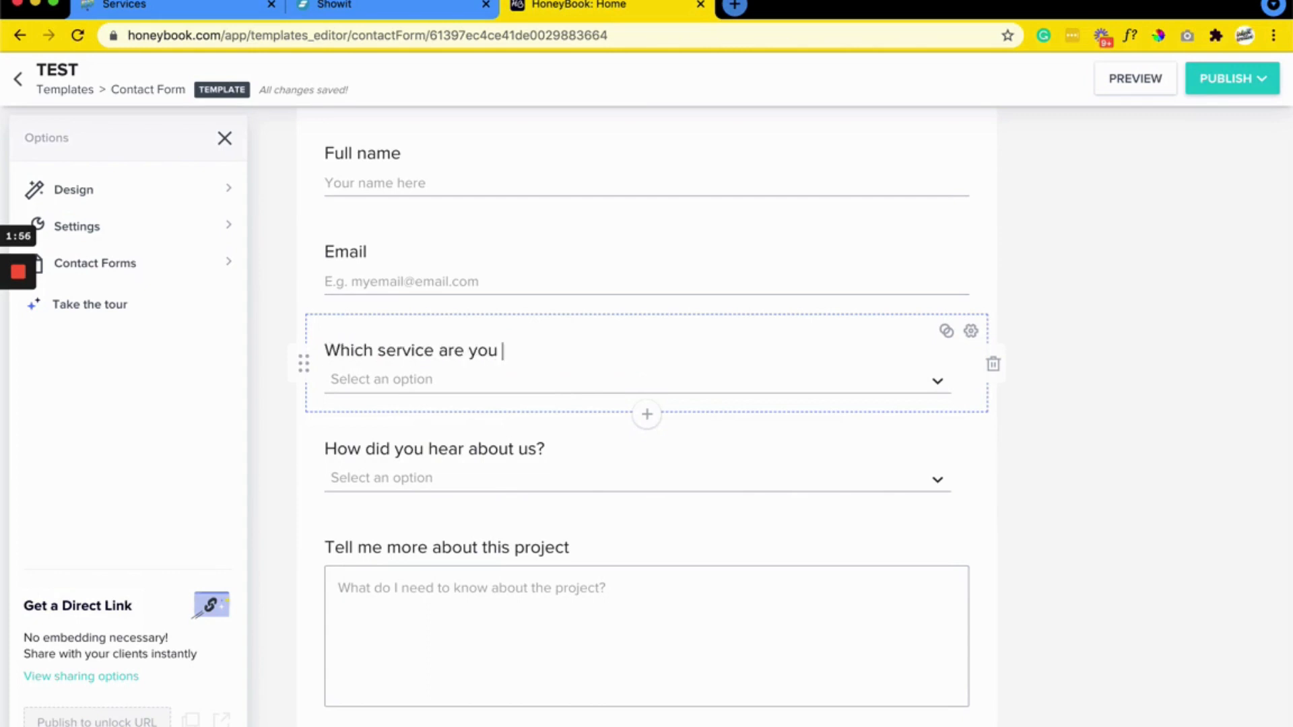
type("iinterenterested in?")
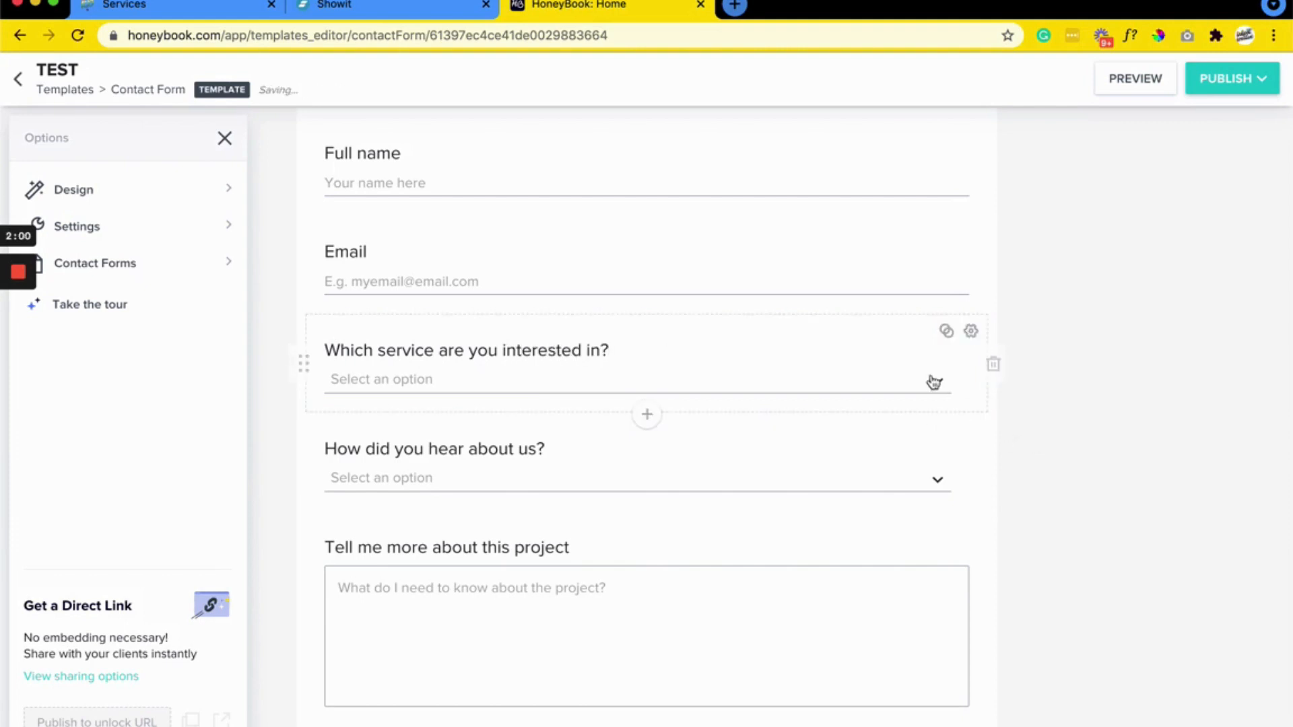
Look through the answer options of the service question's dropdown and close the list.
left_click(945, 393)
scroll(473, 493, "down", 1)
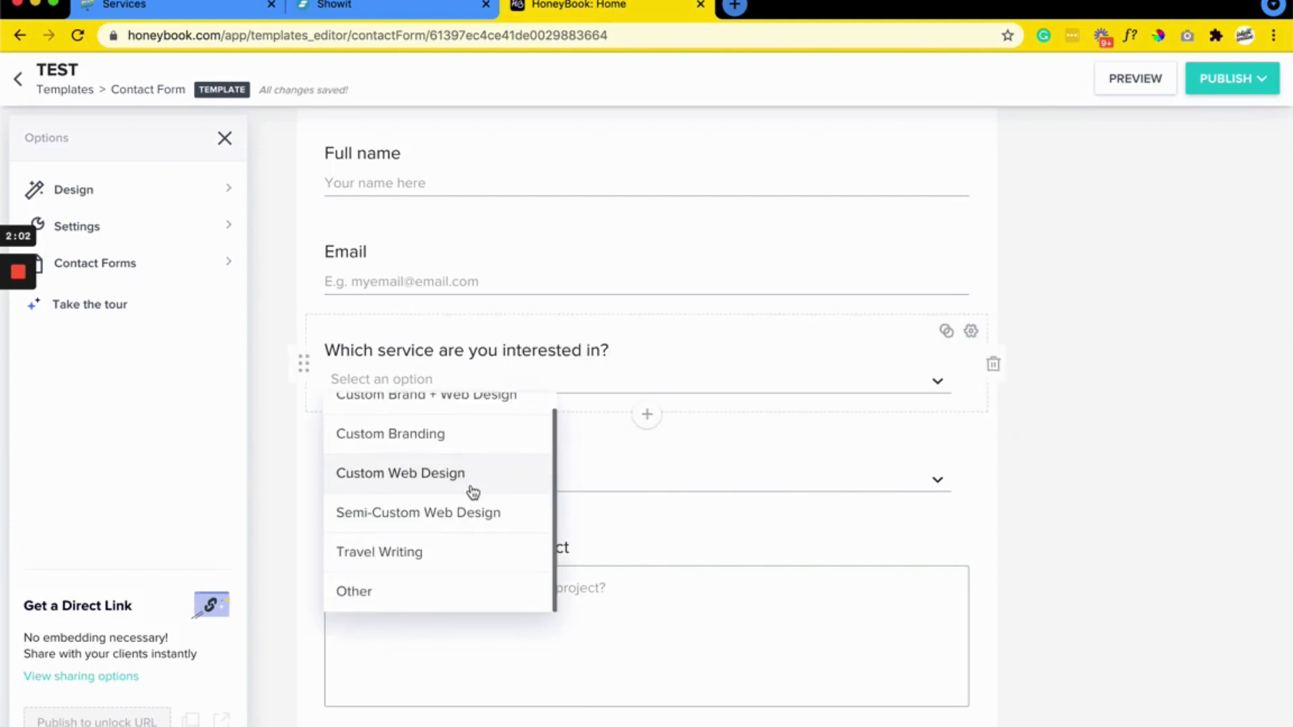
left_click(878, 358)
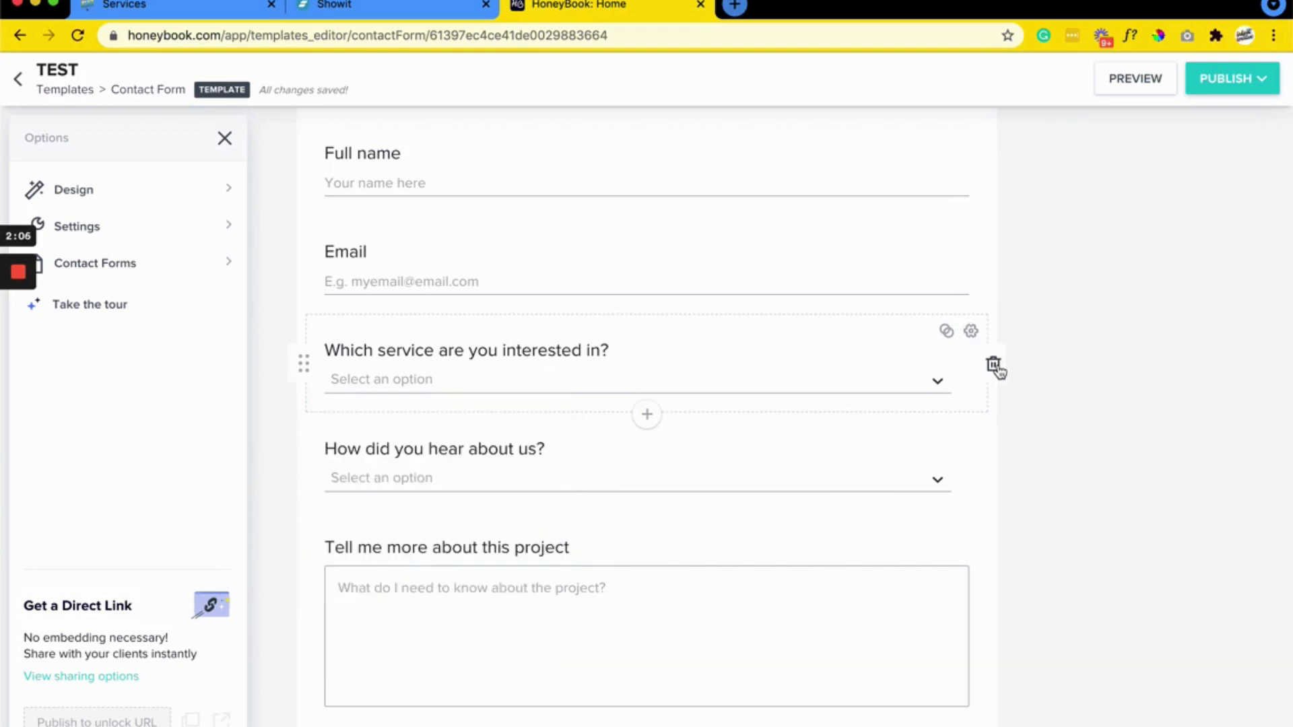
Replace the service question with a custom dropdown question below Email, titled "Which service are you interested in?".
left_click(994, 365)
left_click(647, 314)
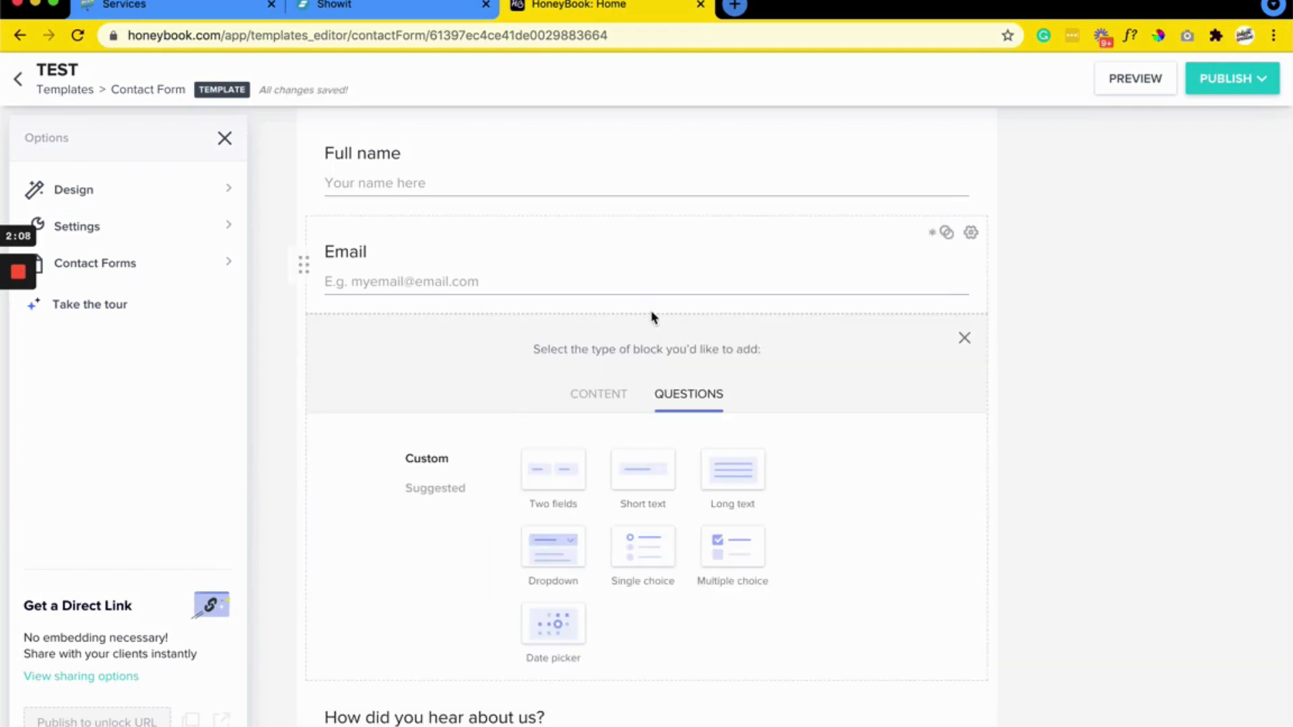
left_click(572, 548)
type("Whic")
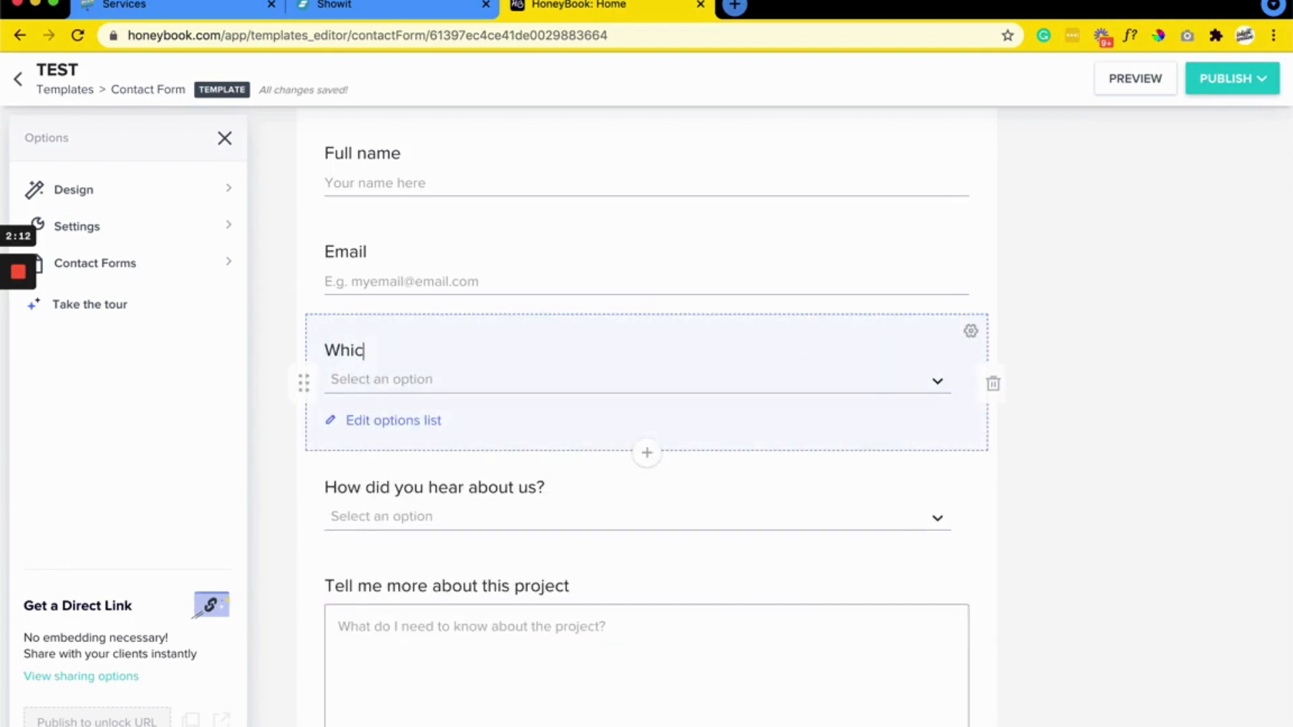
type("h service are you interested in?")
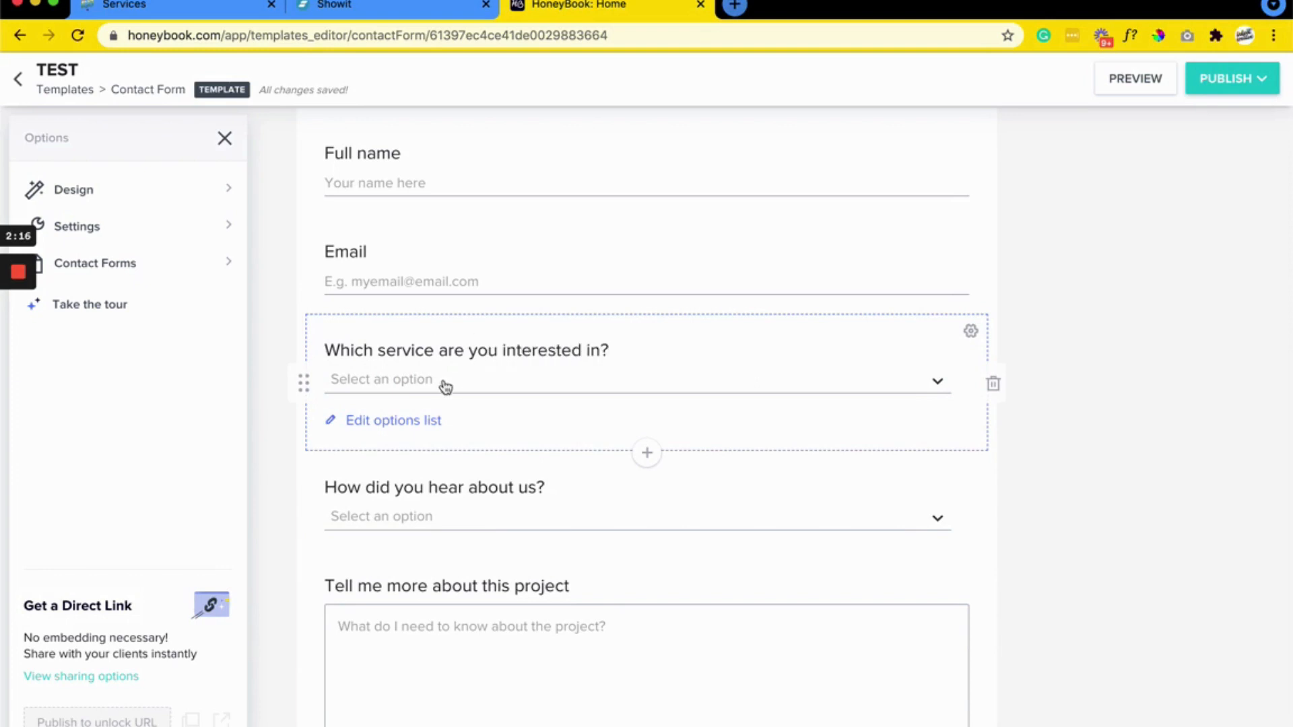
Give the service dropdown the options Branding, Web Design and One Day Website, and check them in its list.
left_click(418, 422)
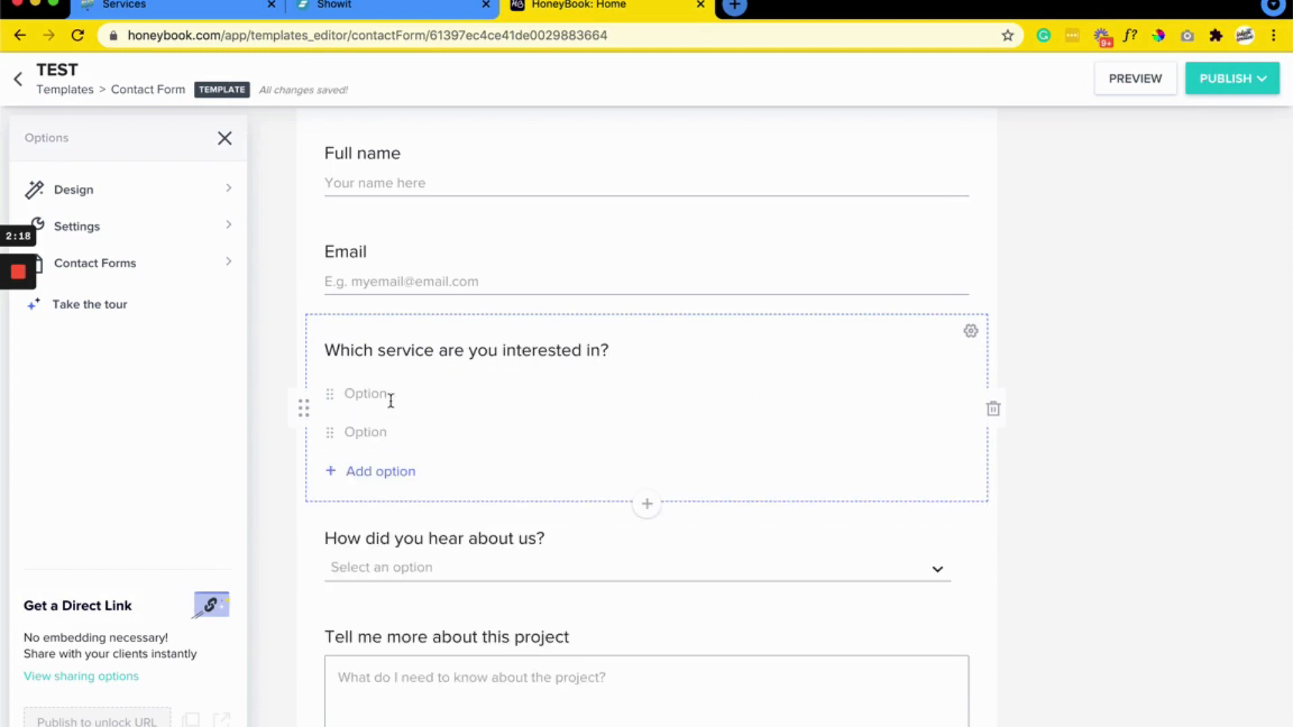
left_click(388, 400)
type("Branding")
double_click(388, 400)
type("Brand")
type("Web Design")
left_click(378, 470)
type("One Da")
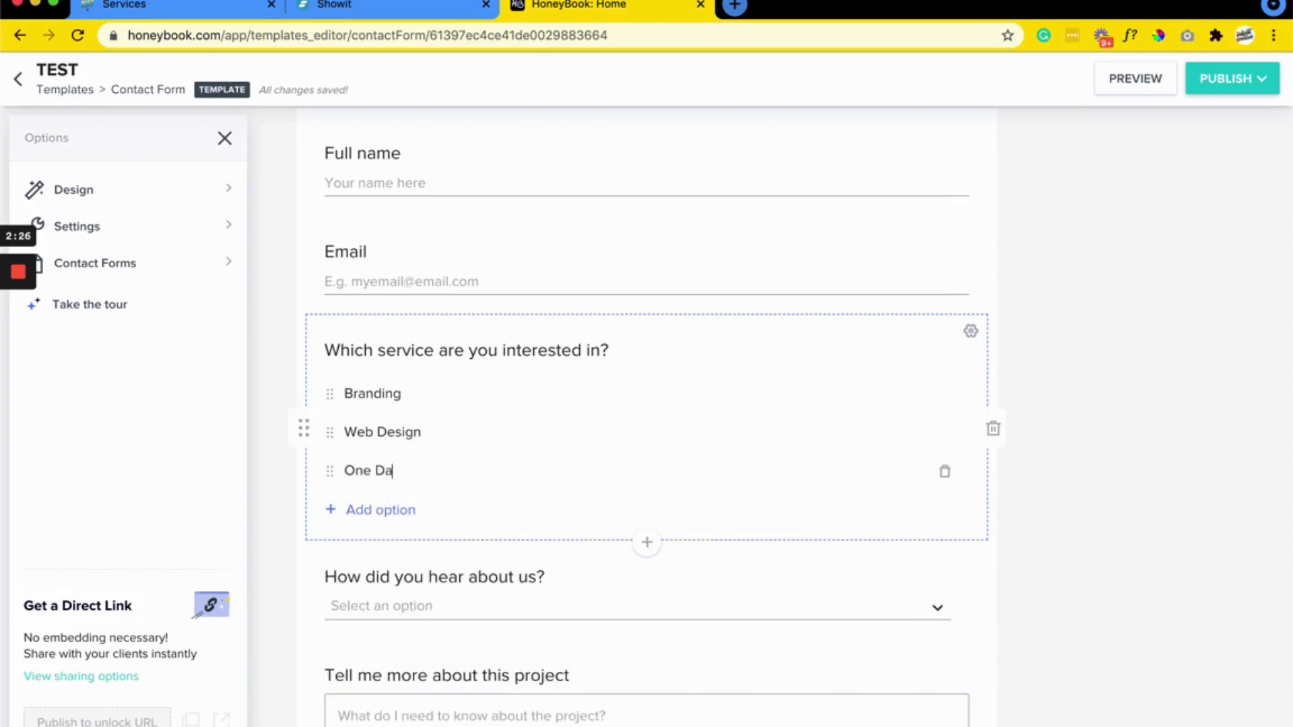
left_click(1045, 473)
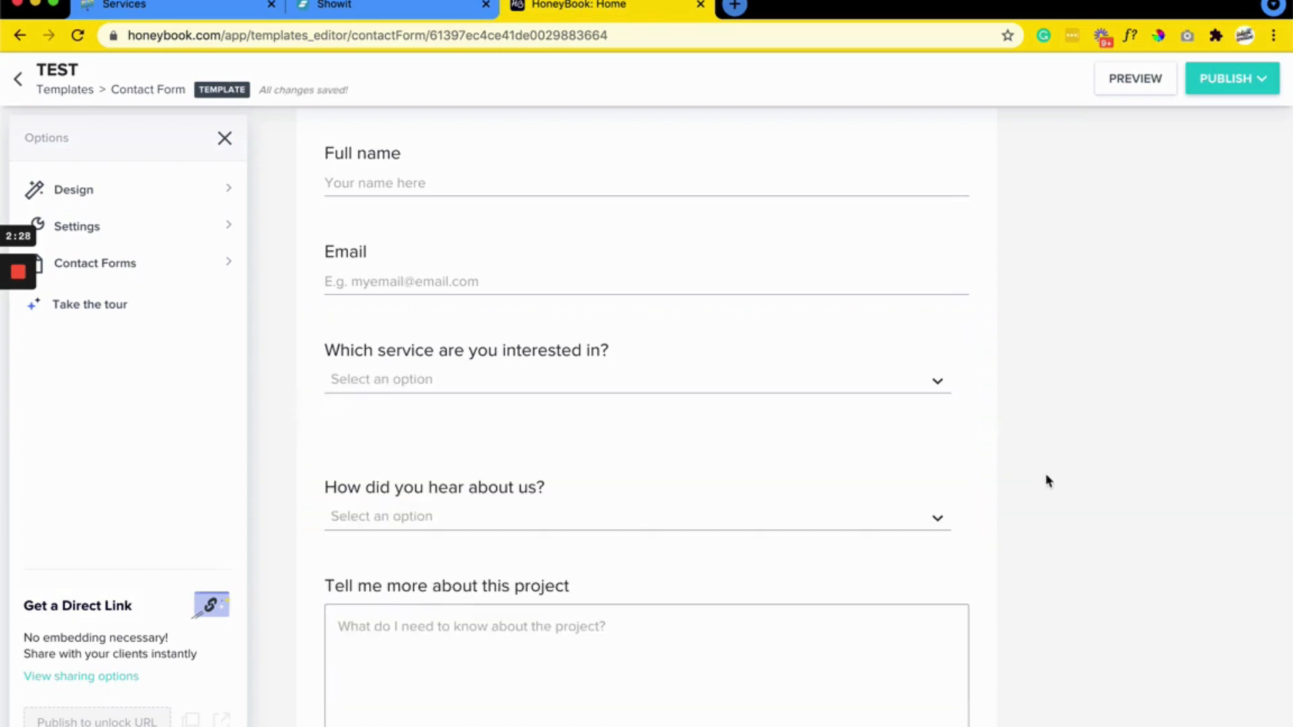
left_click(939, 384)
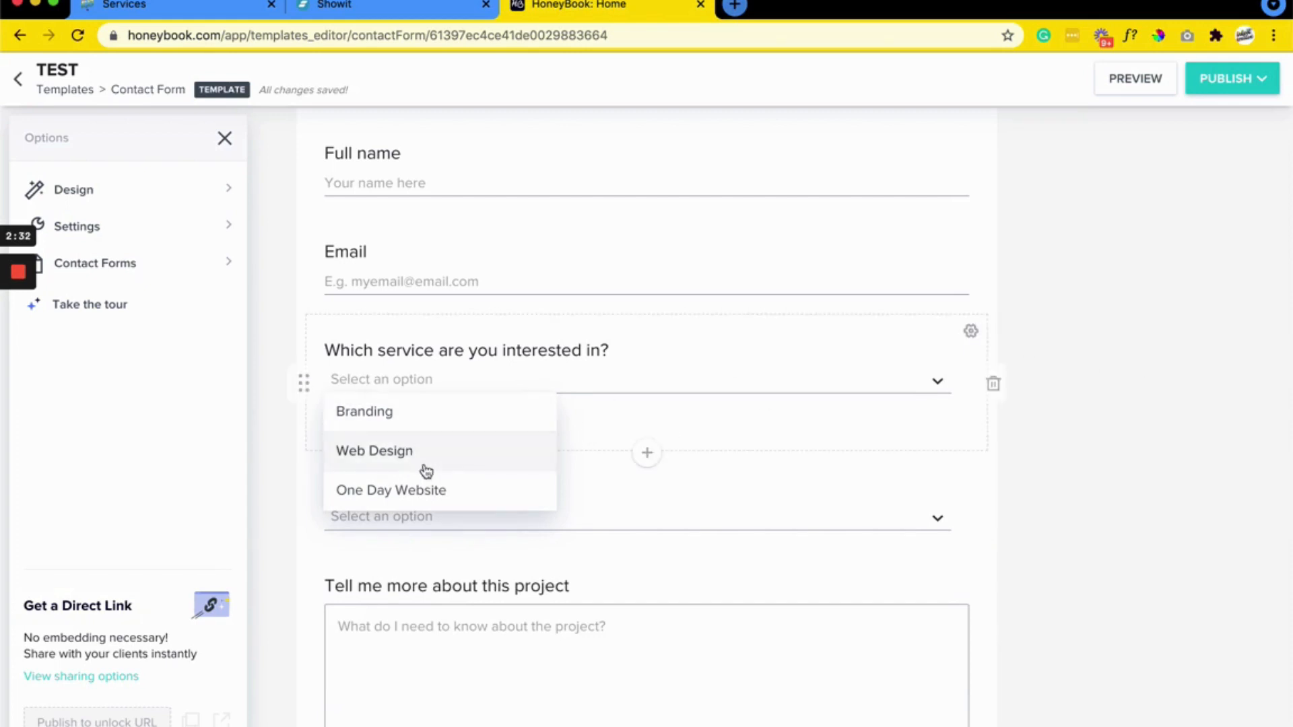
left_click(744, 477)
left_click(632, 413)
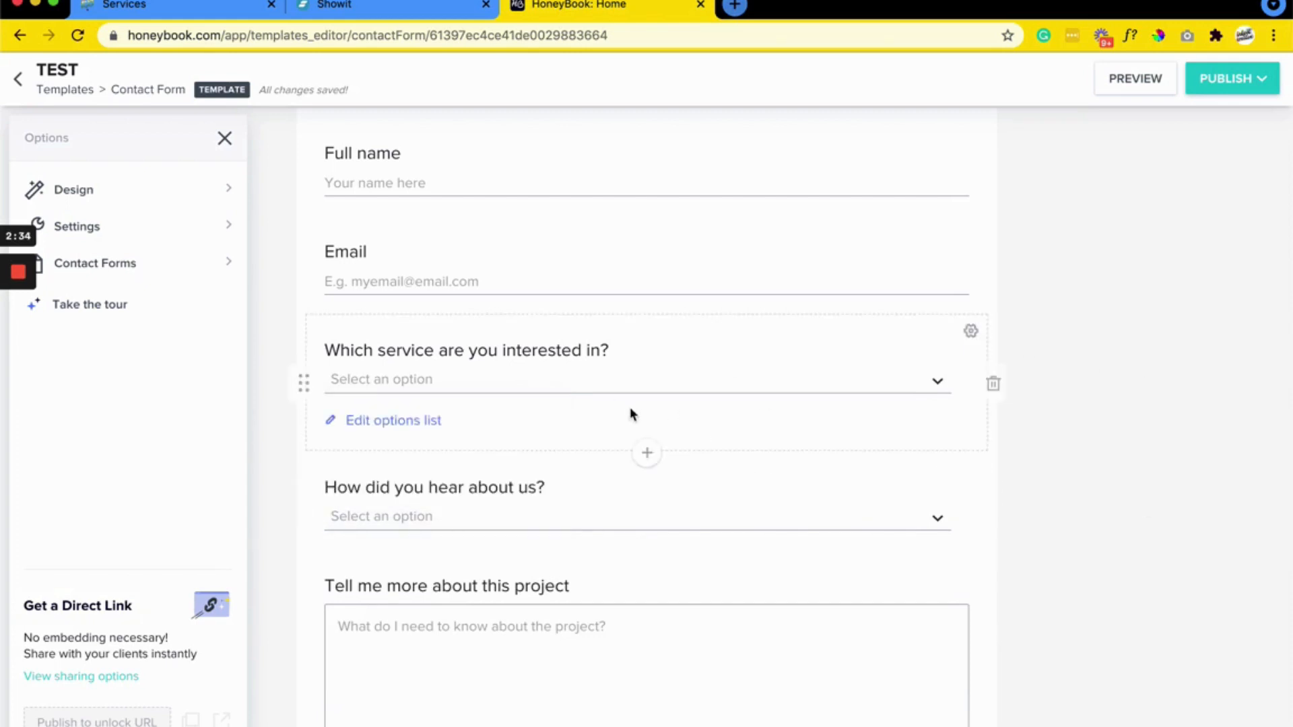
Look through the answer options of the "How did you hear about us?" dropdown.
scroll(534, 347, "down", 3)
left_click(535, 349)
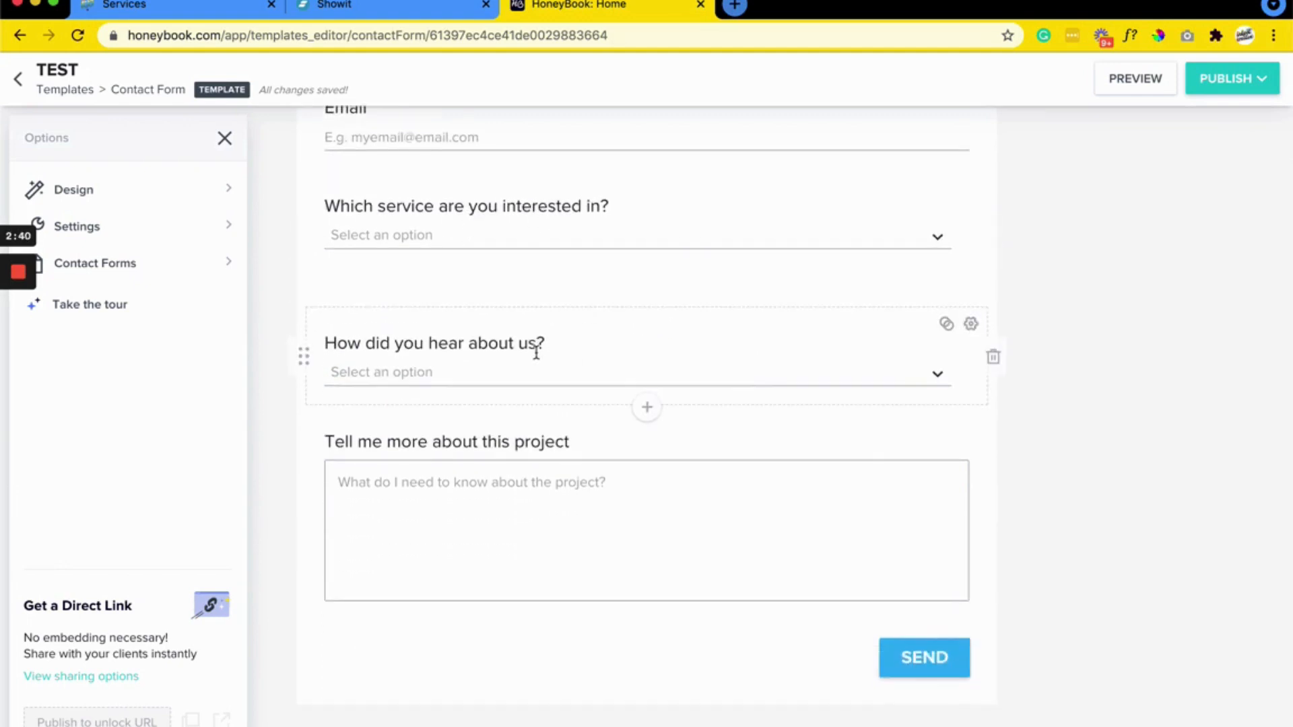
left_click(940, 379)
scroll(428, 514, "down", 4)
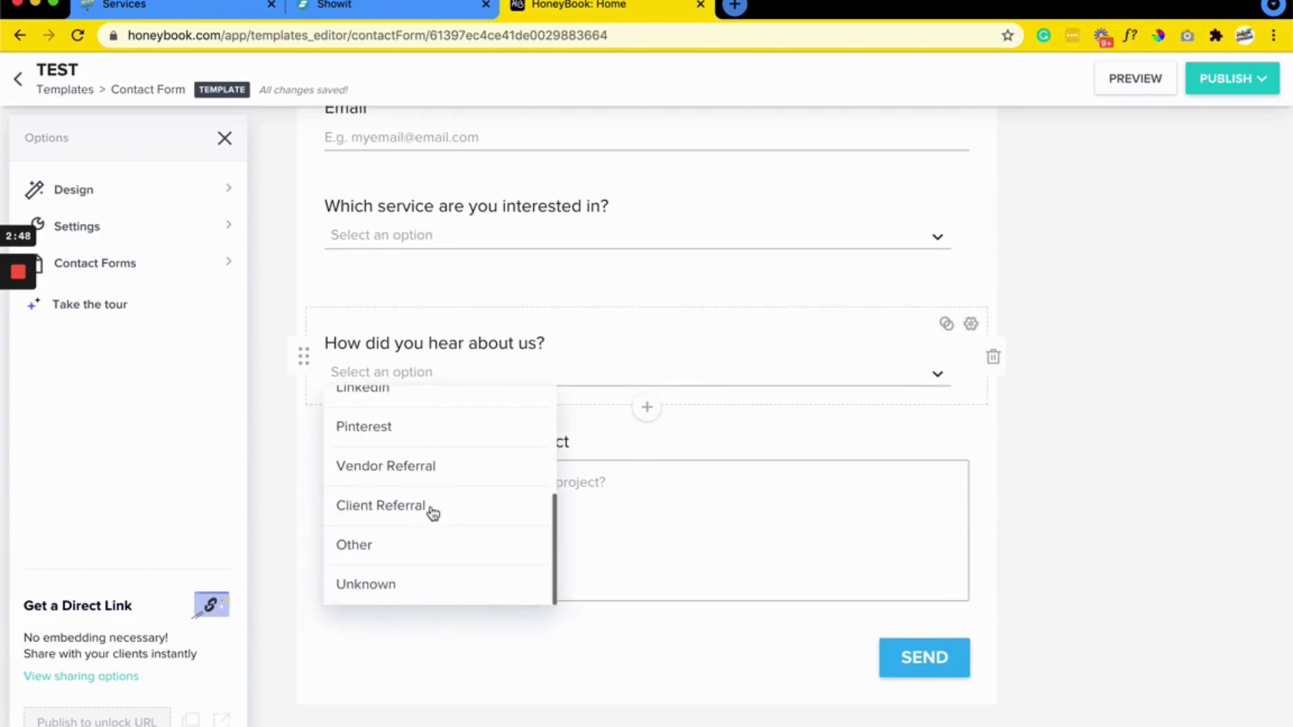
scroll(433, 514, "up", 5)
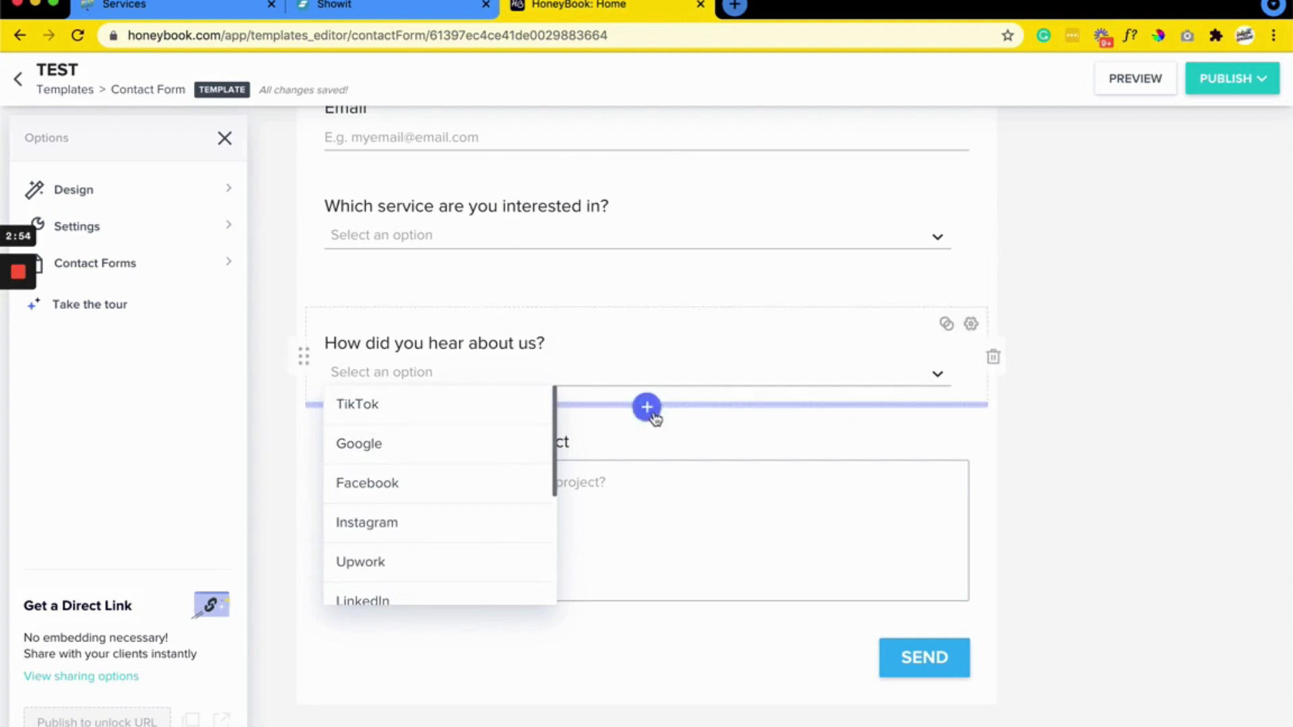
Try out a single choice question "How did you hear about me?" with the options Instagram and Facebook, and delete it.
left_click(648, 409)
left_click(642, 563)
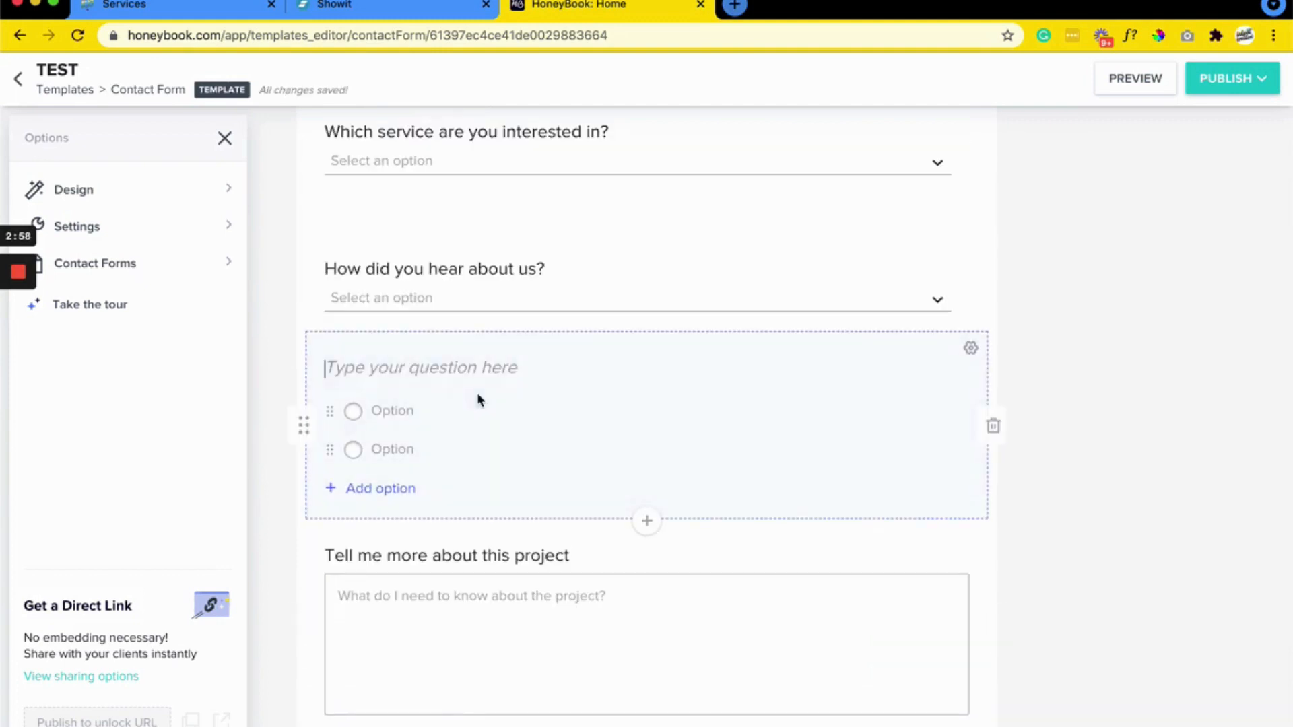
type("How did you haa")
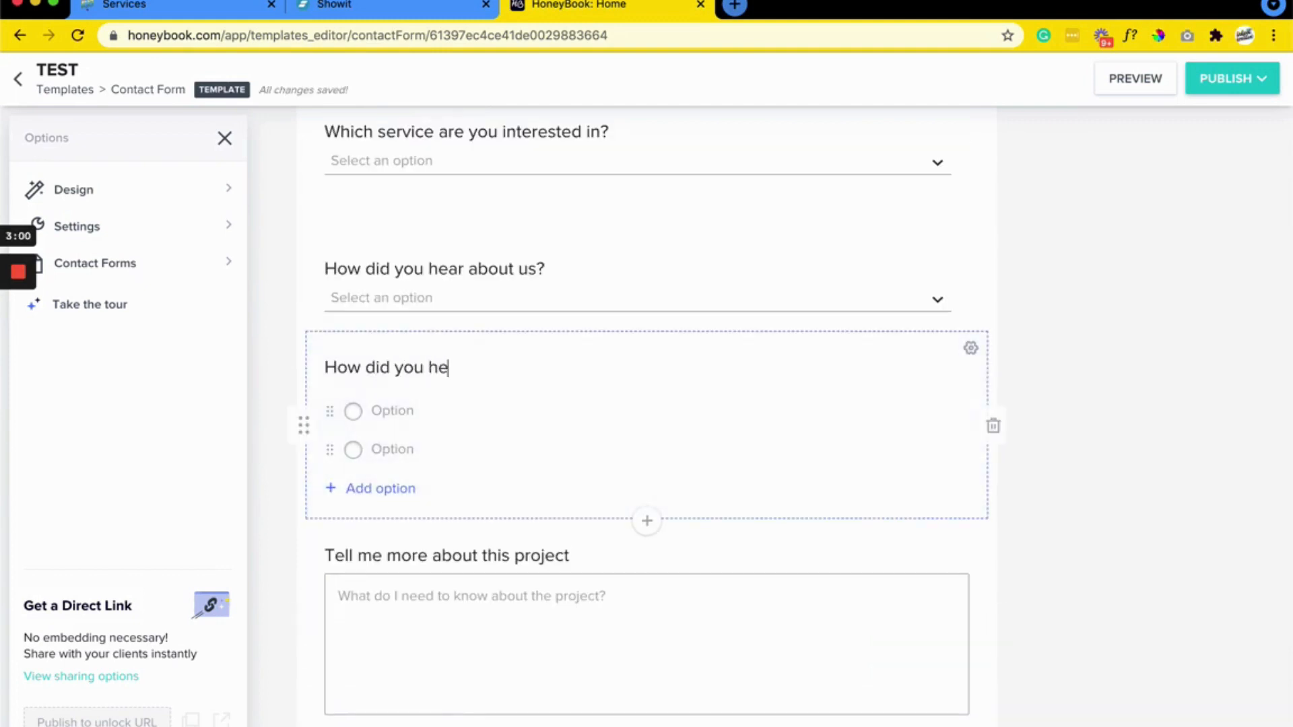
type("ar about me?")
left_click(427, 410)
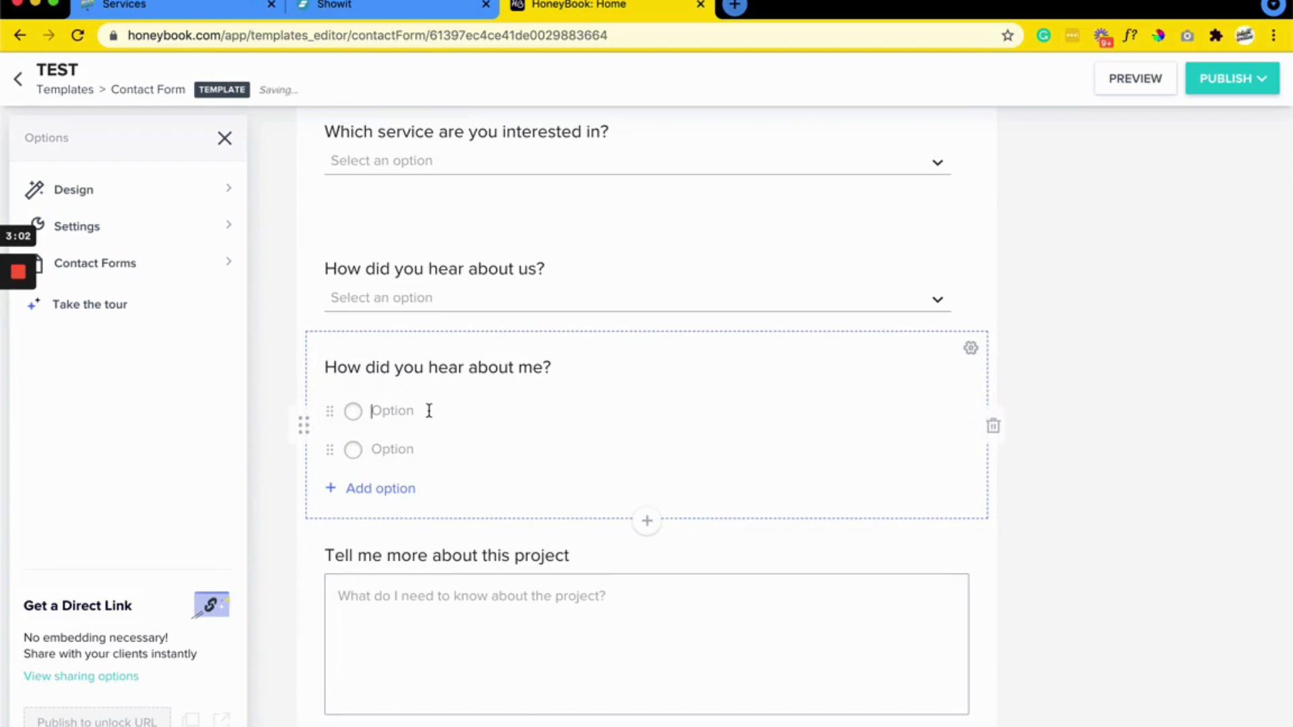
type("(")
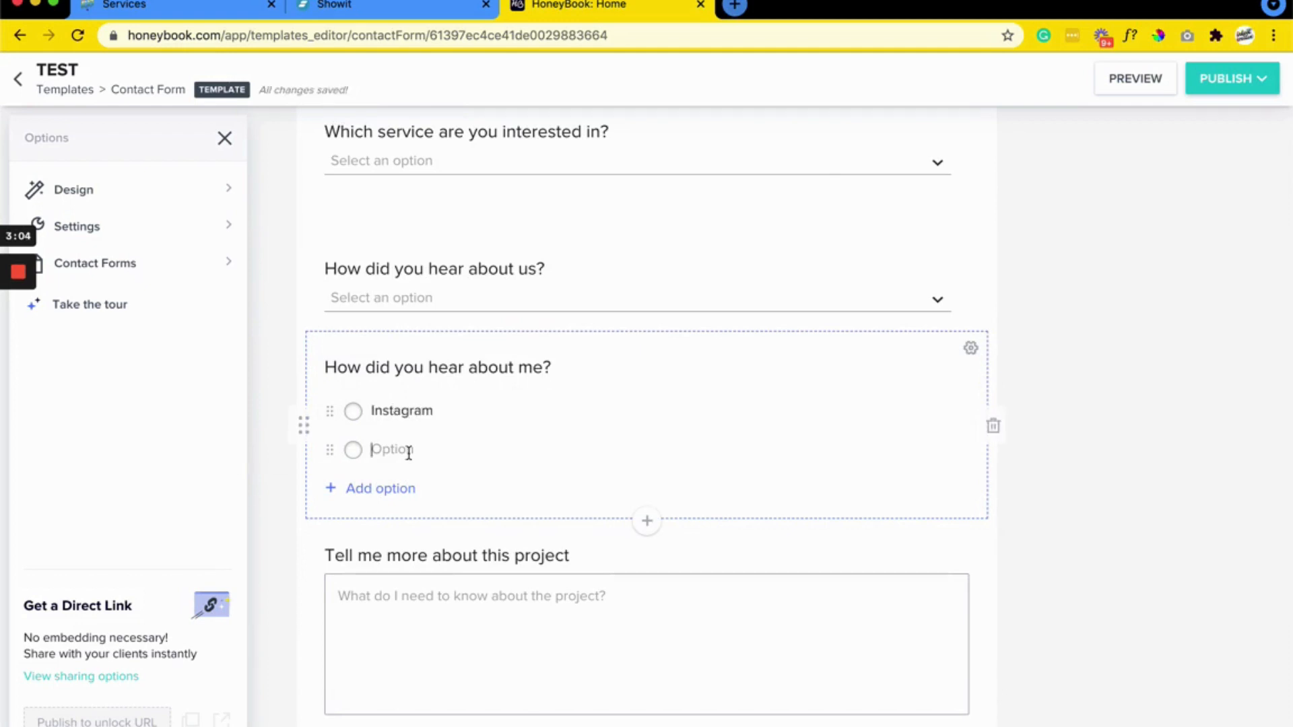
type("Facebook")
left_click(993, 427)
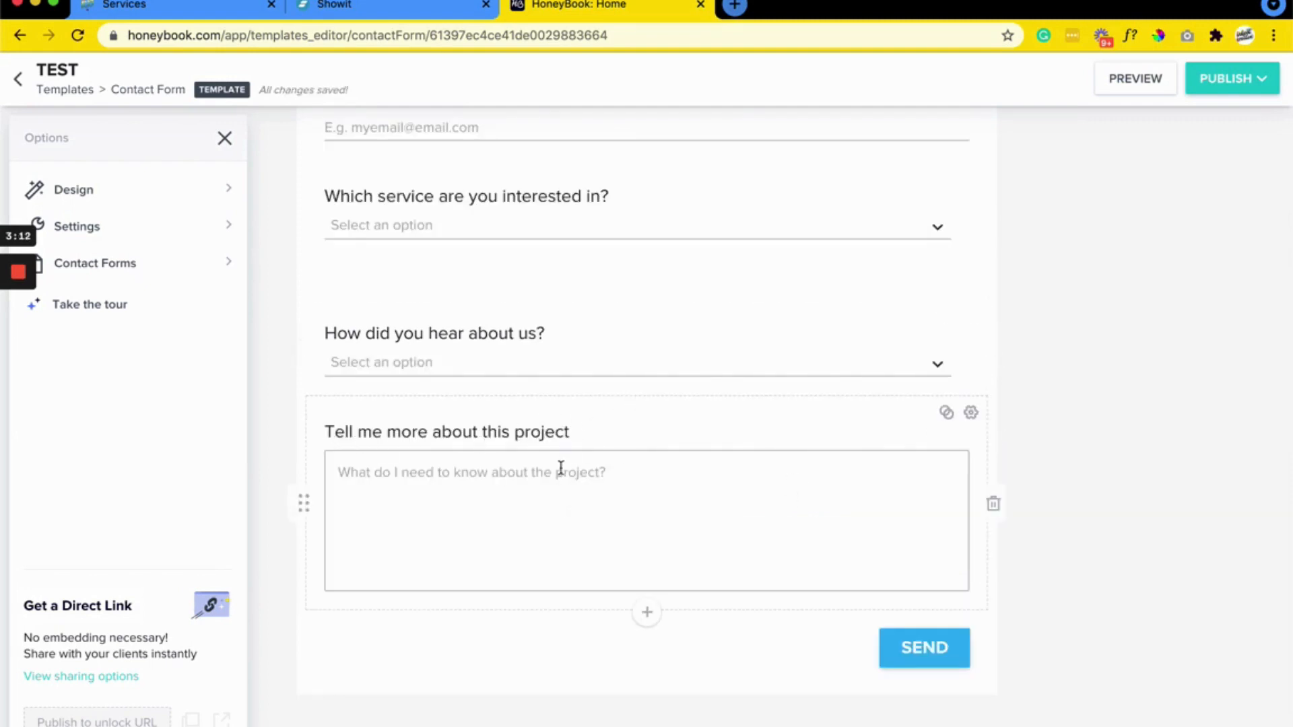
Dismiss the tip banner about contact form examples above the Full name field.
scroll(522, 450, "up", 1)
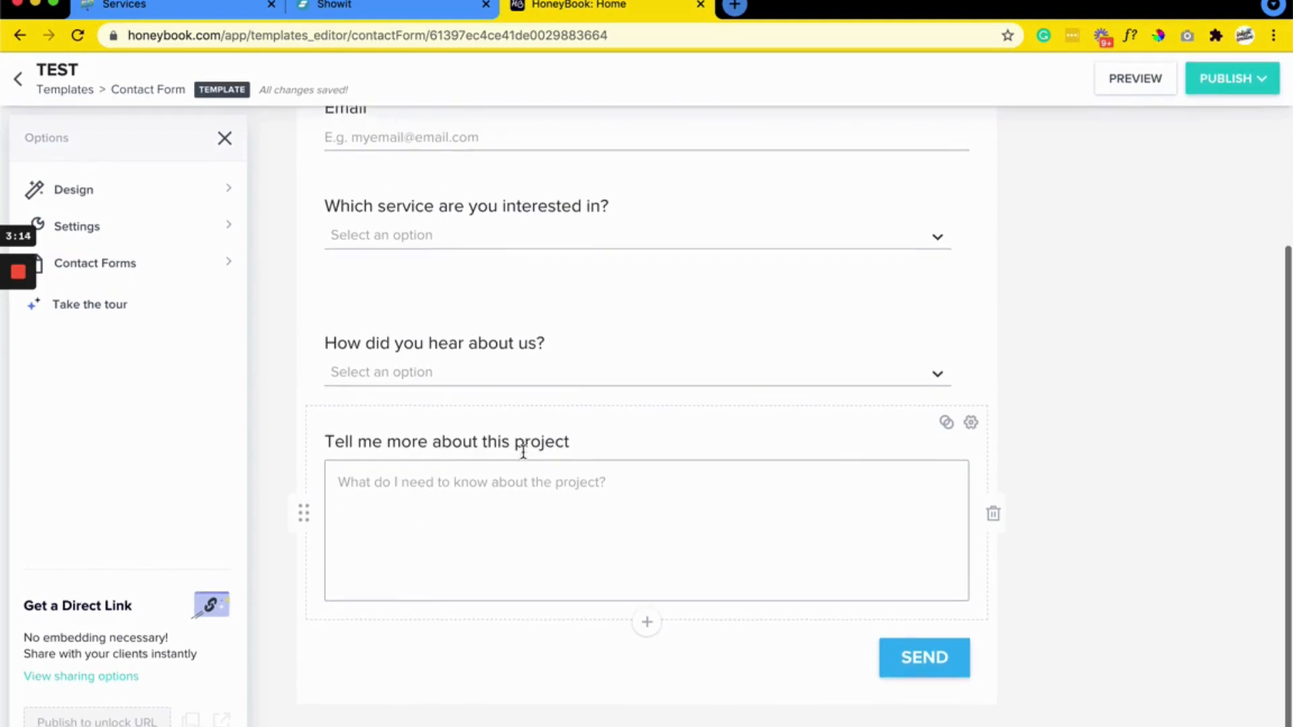
scroll(523, 451, "down", 1)
scroll(522, 451, "up", 2)
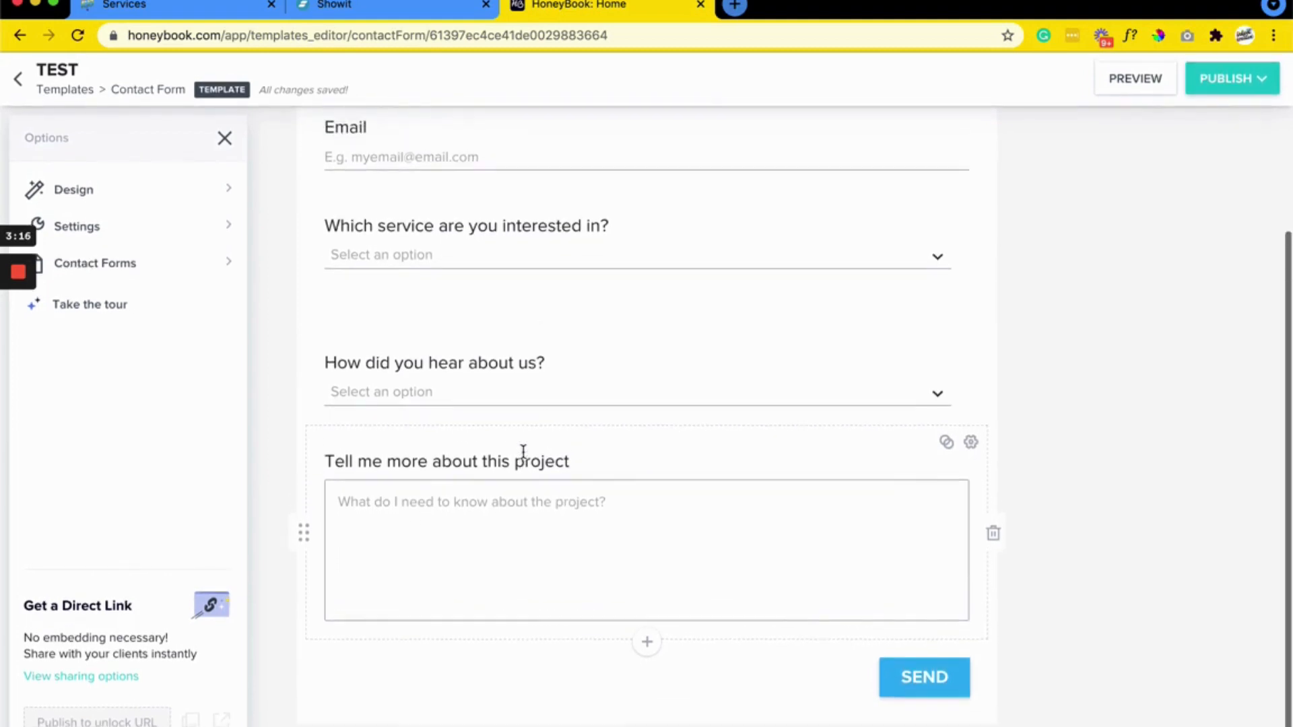
scroll(523, 451, "up", 5)
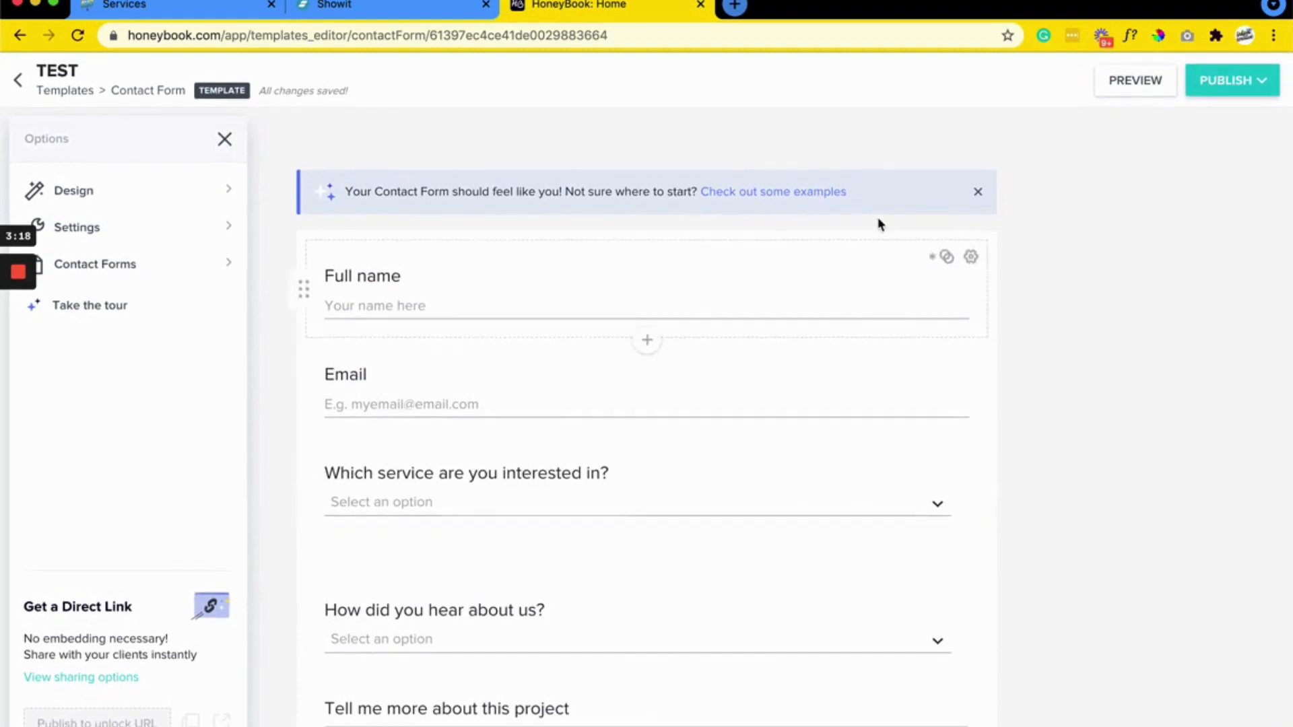
left_click(980, 193)
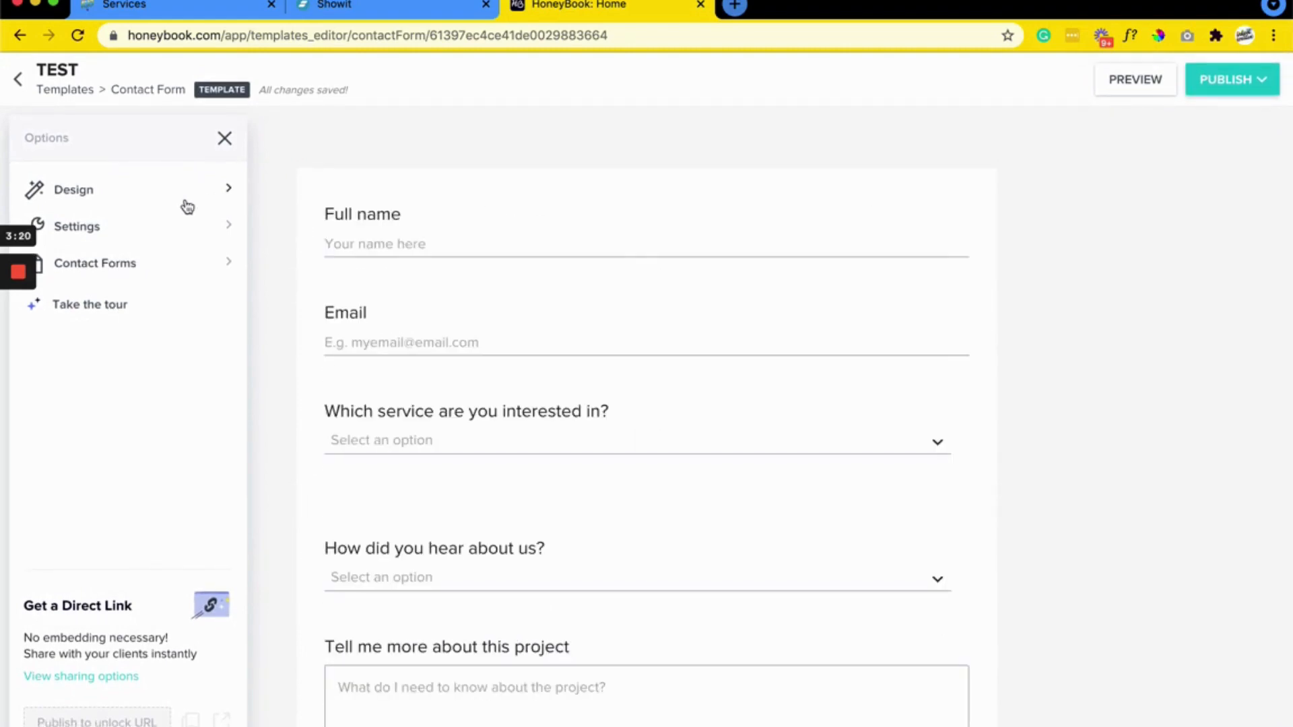
Make the form's background color fully transparent, RGBA(255, 255, 255, 0), in the color theme.
left_click(99, 194)
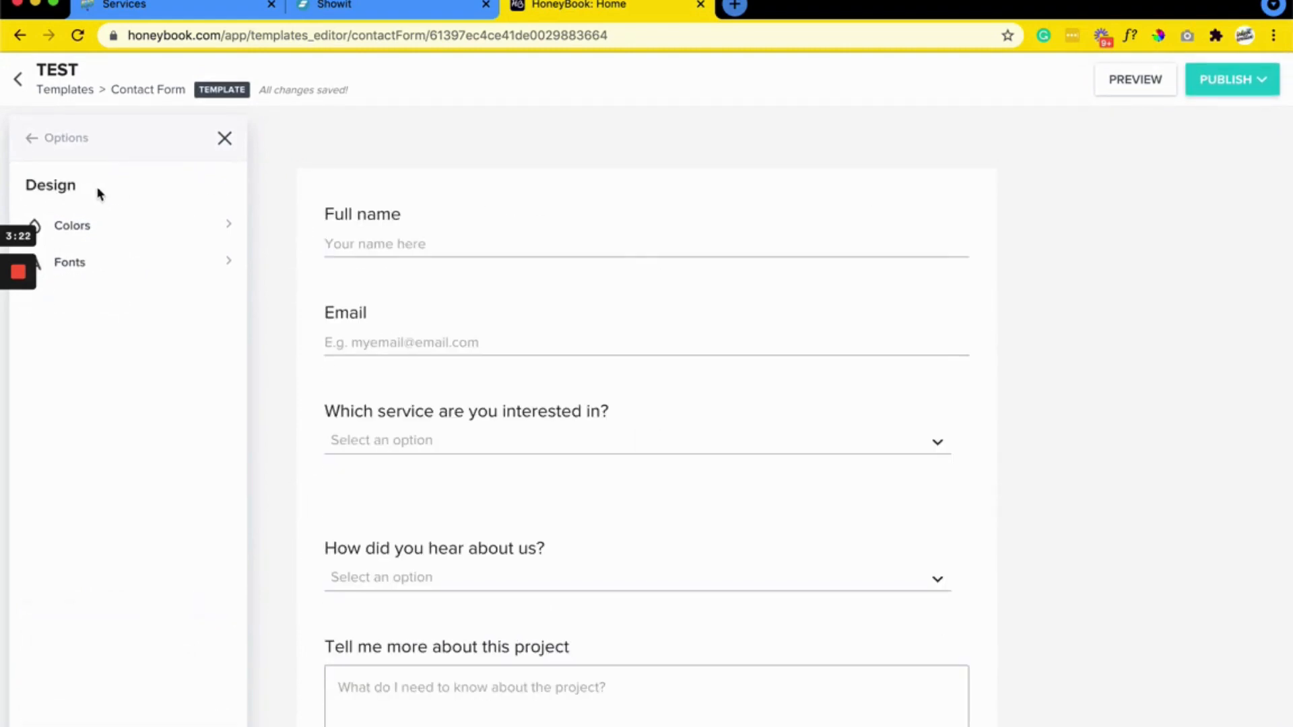
left_click(82, 229)
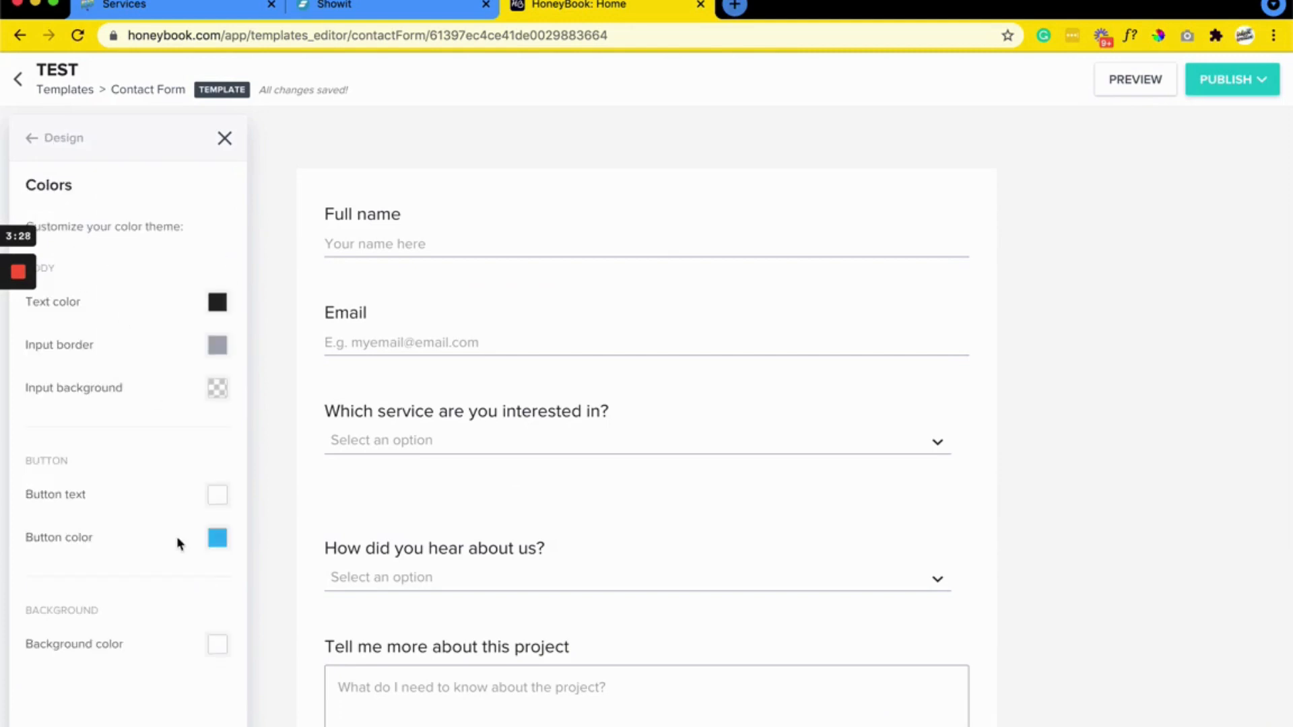
left_click(217, 645)
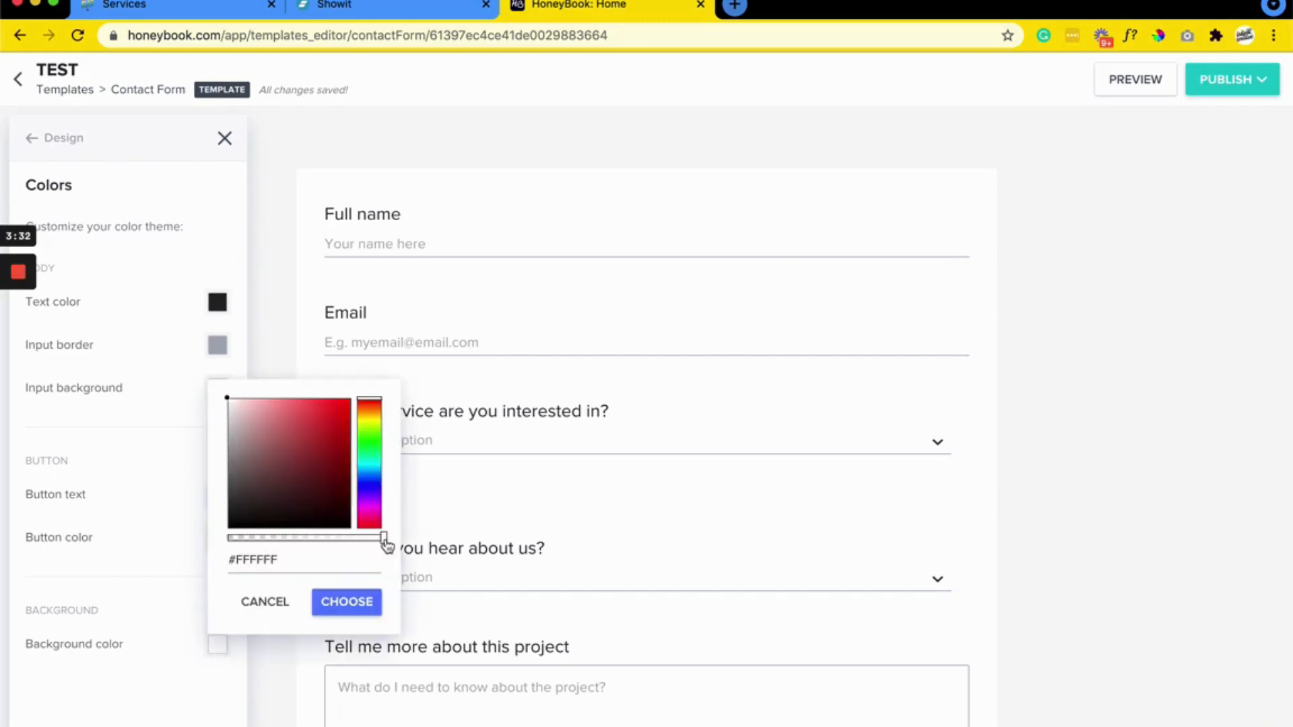
left_click_drag(384, 539, 226, 540)
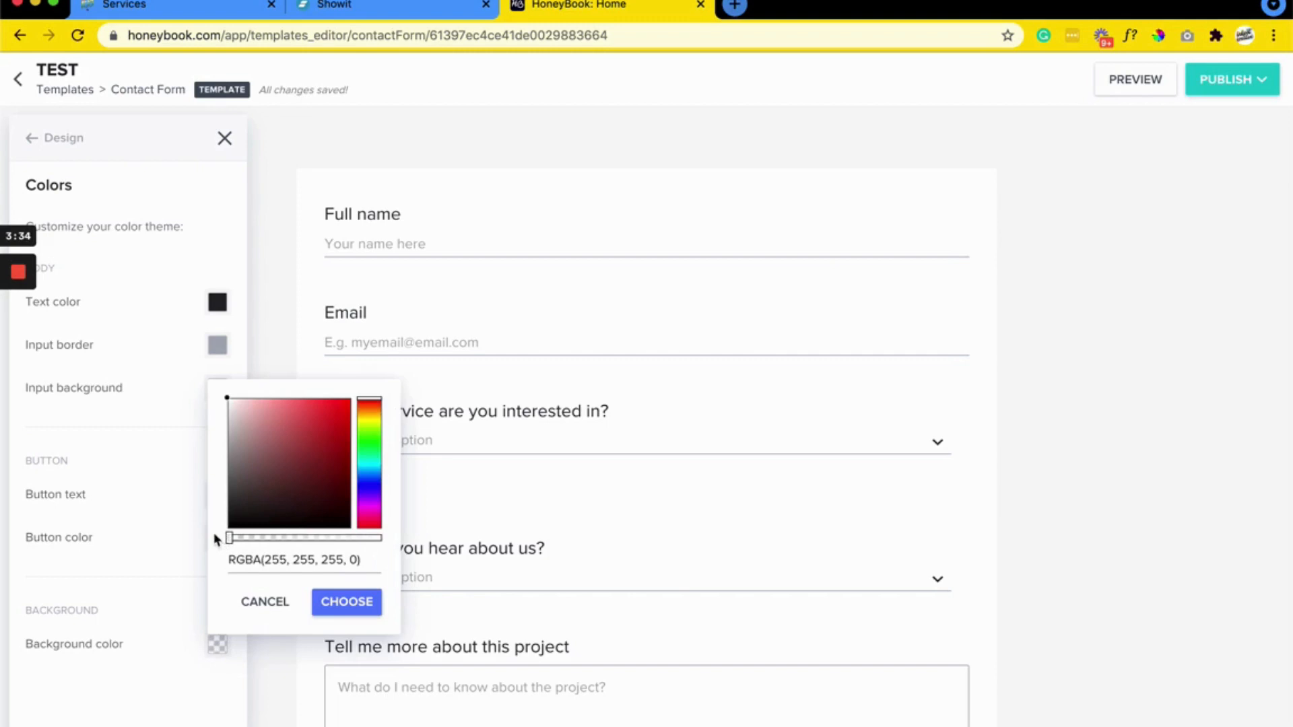
left_click(346, 602)
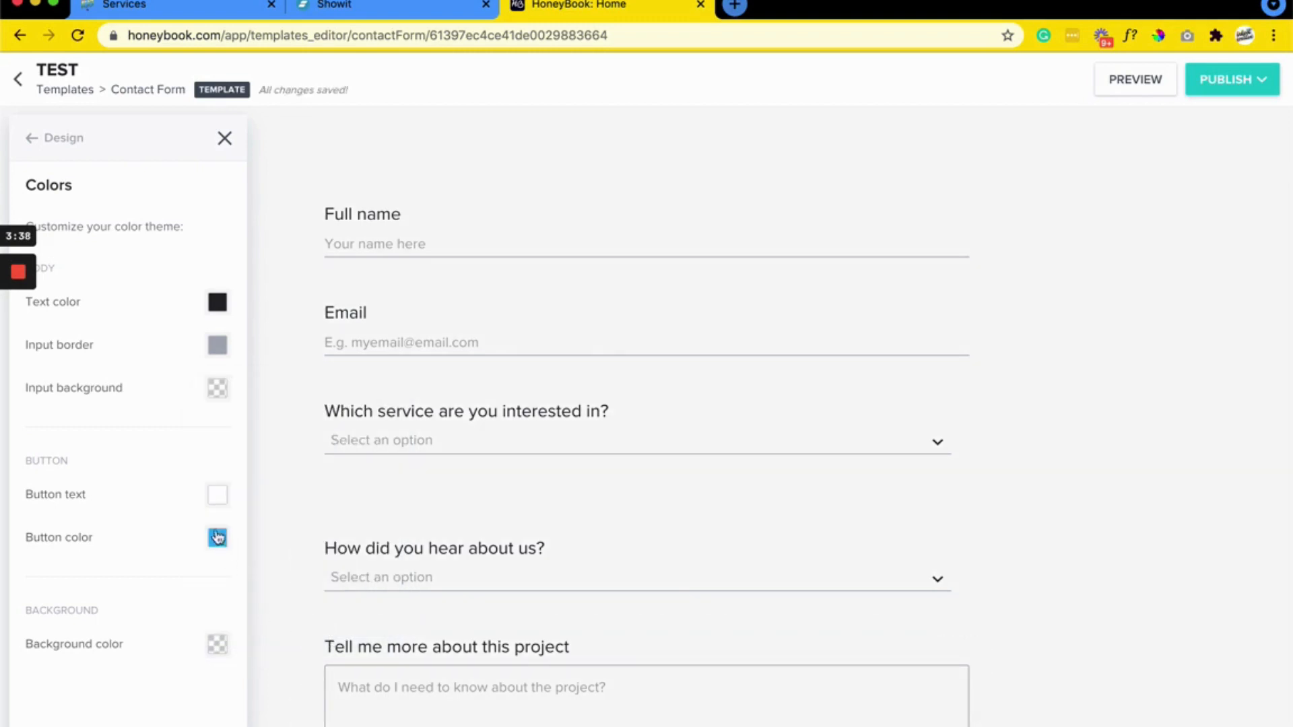
scroll(475, 541, "down", 5)
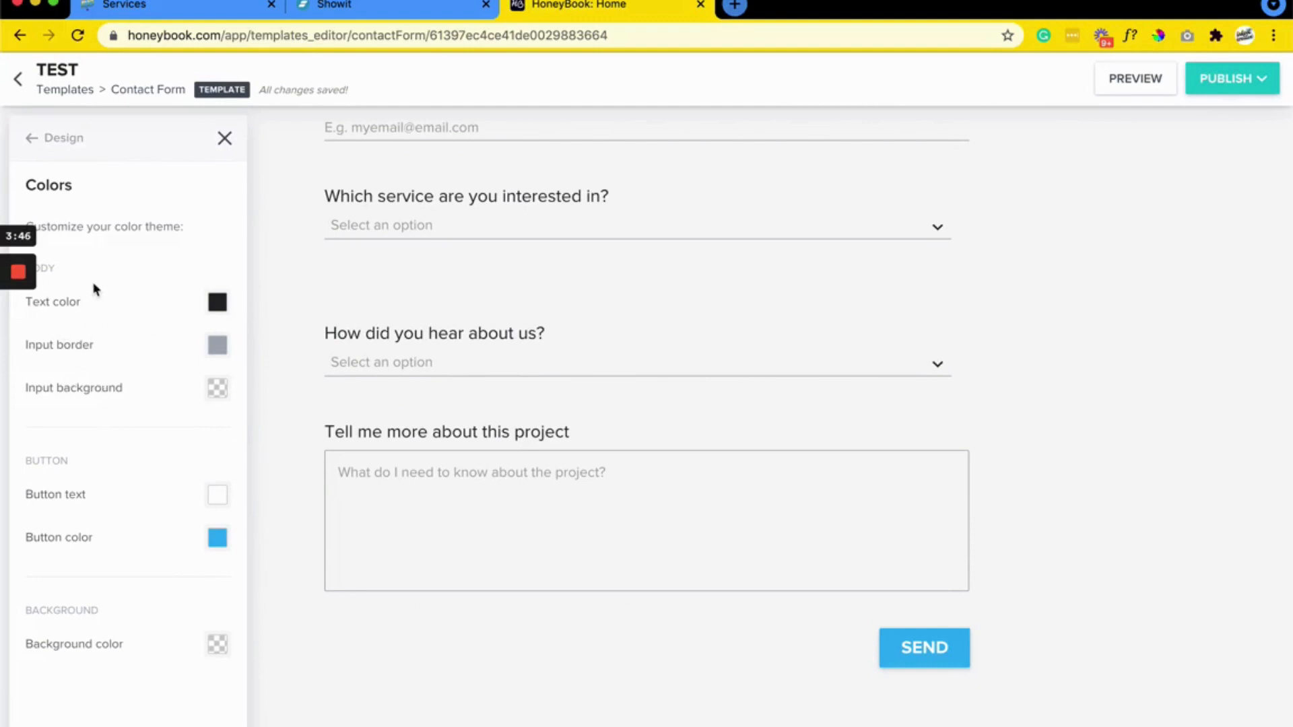
Look through the fonts available for the form's body text and close the list without choosing one.
left_click(31, 140)
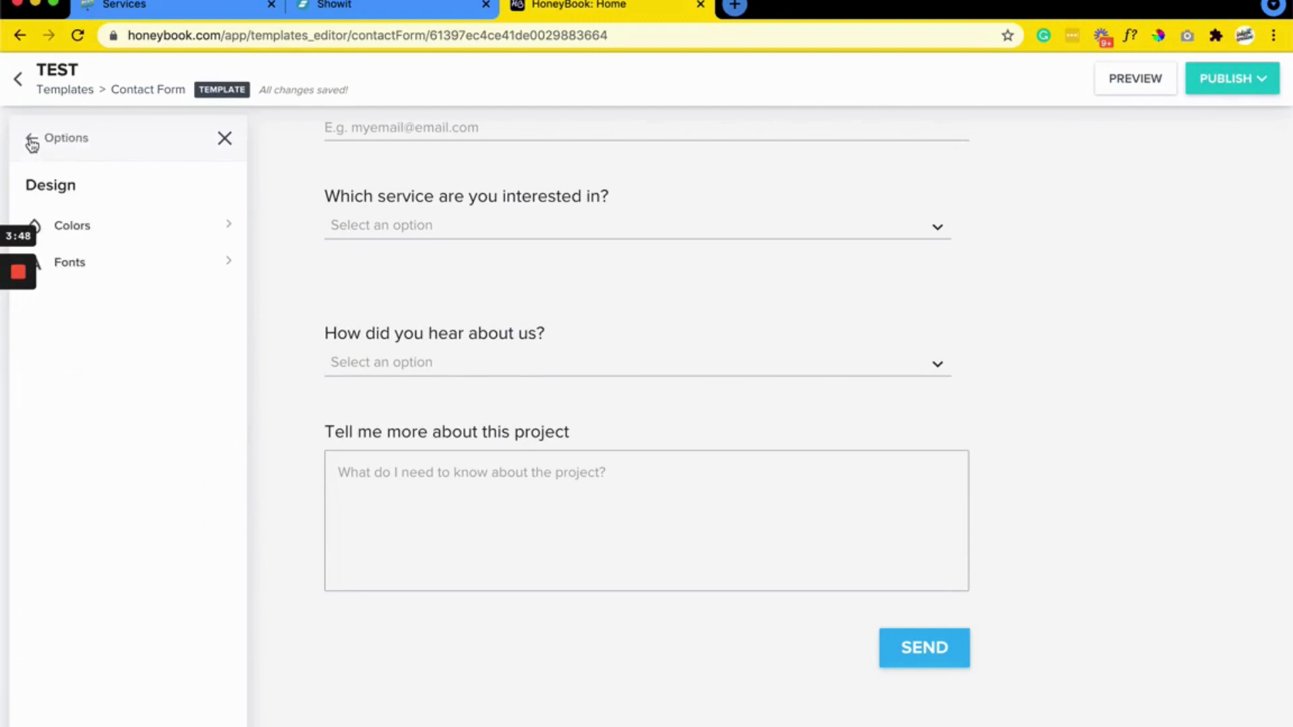
left_click(92, 262)
scroll(325, 364, "up", 2)
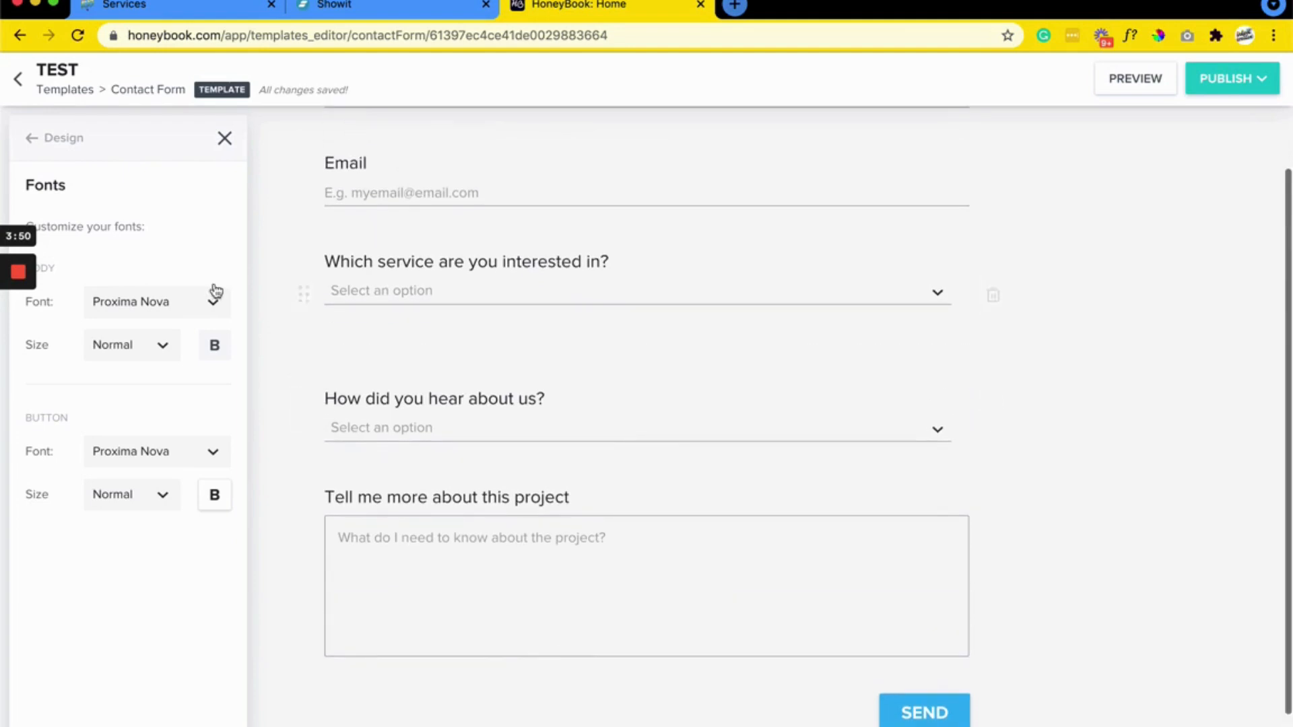
left_click(224, 310)
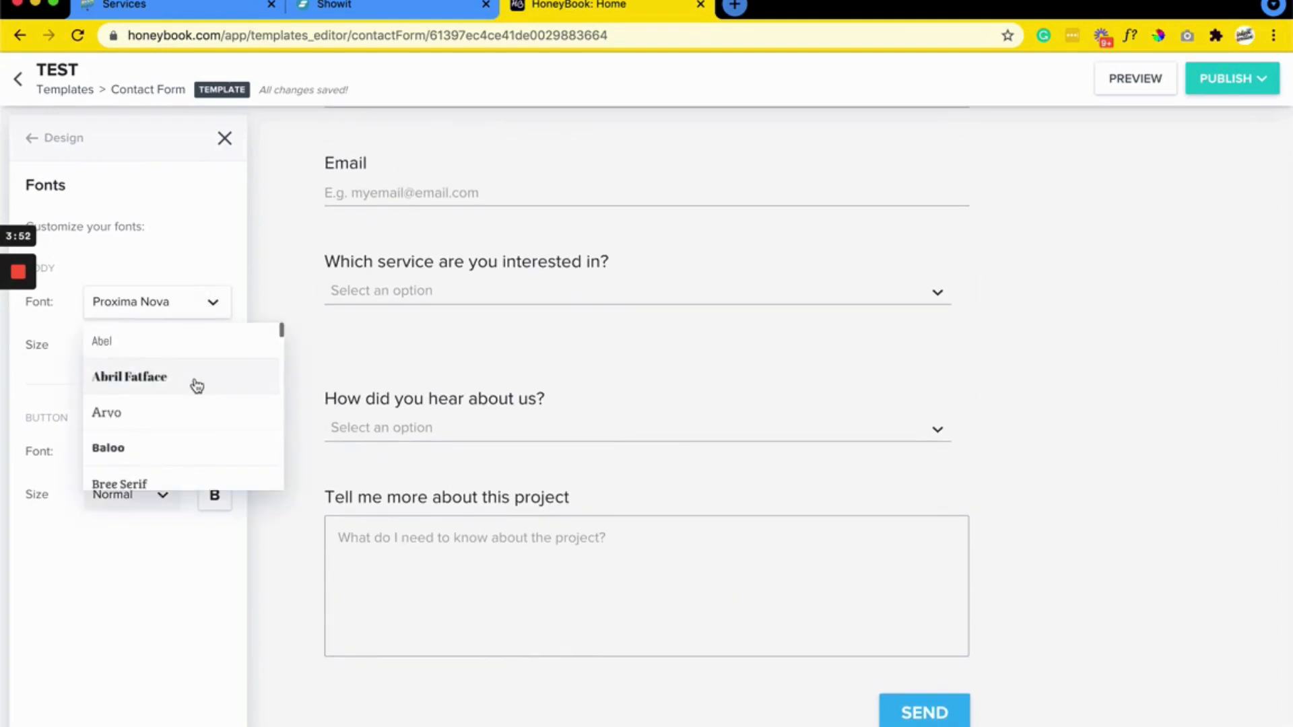
scroll(194, 384, "down", 6)
scroll(197, 386, "down", 6)
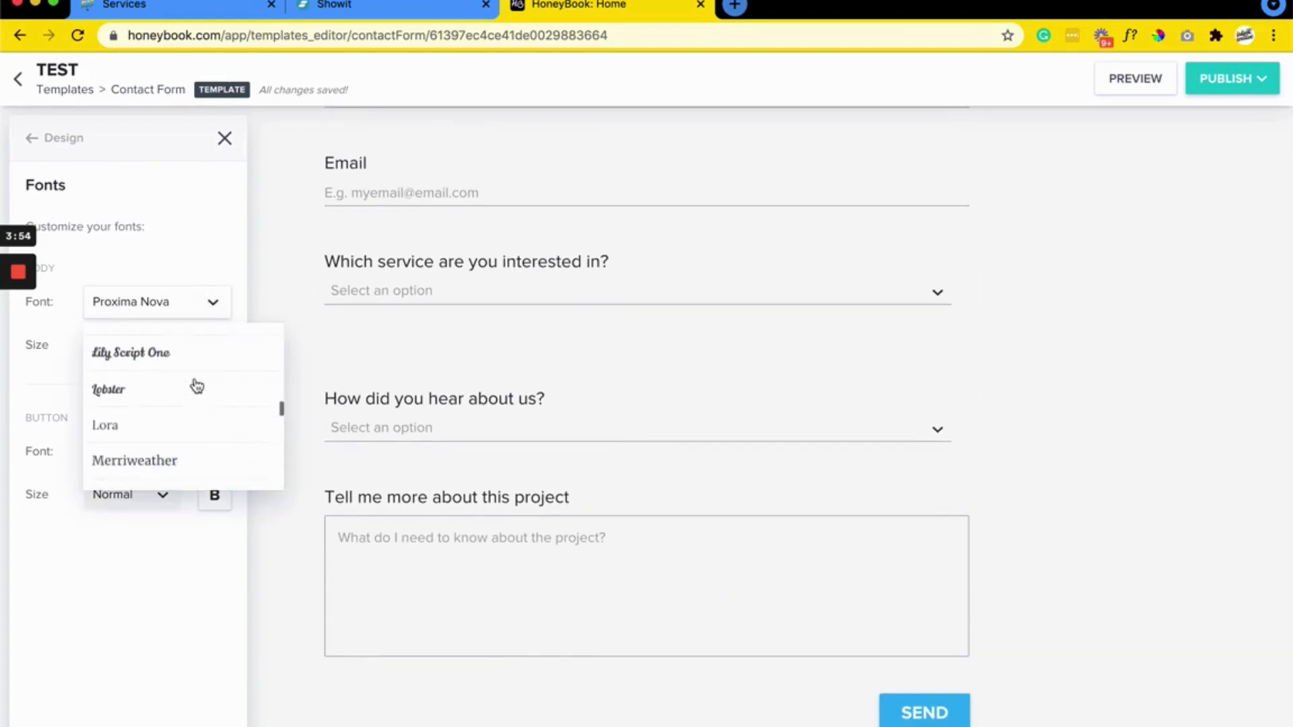
scroll(197, 386, "up", 4)
scroll(196, 386, "down", 8)
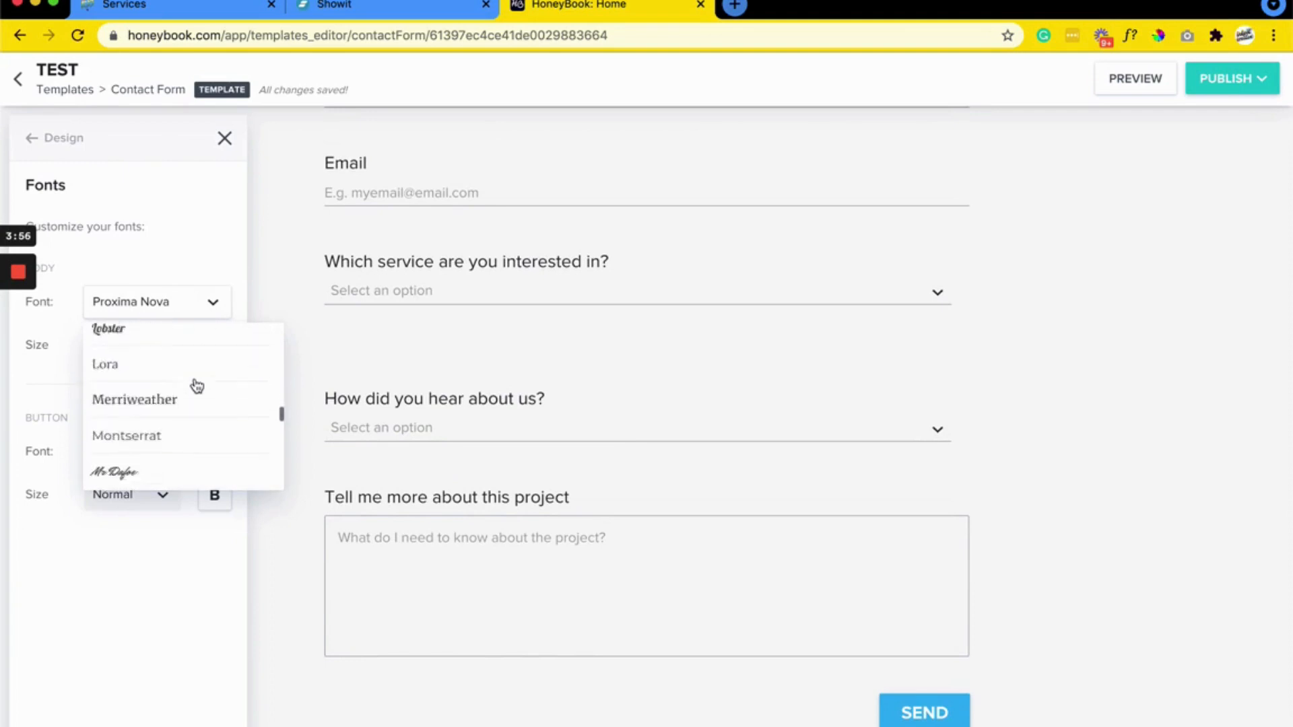
scroll(197, 386, "down", 8)
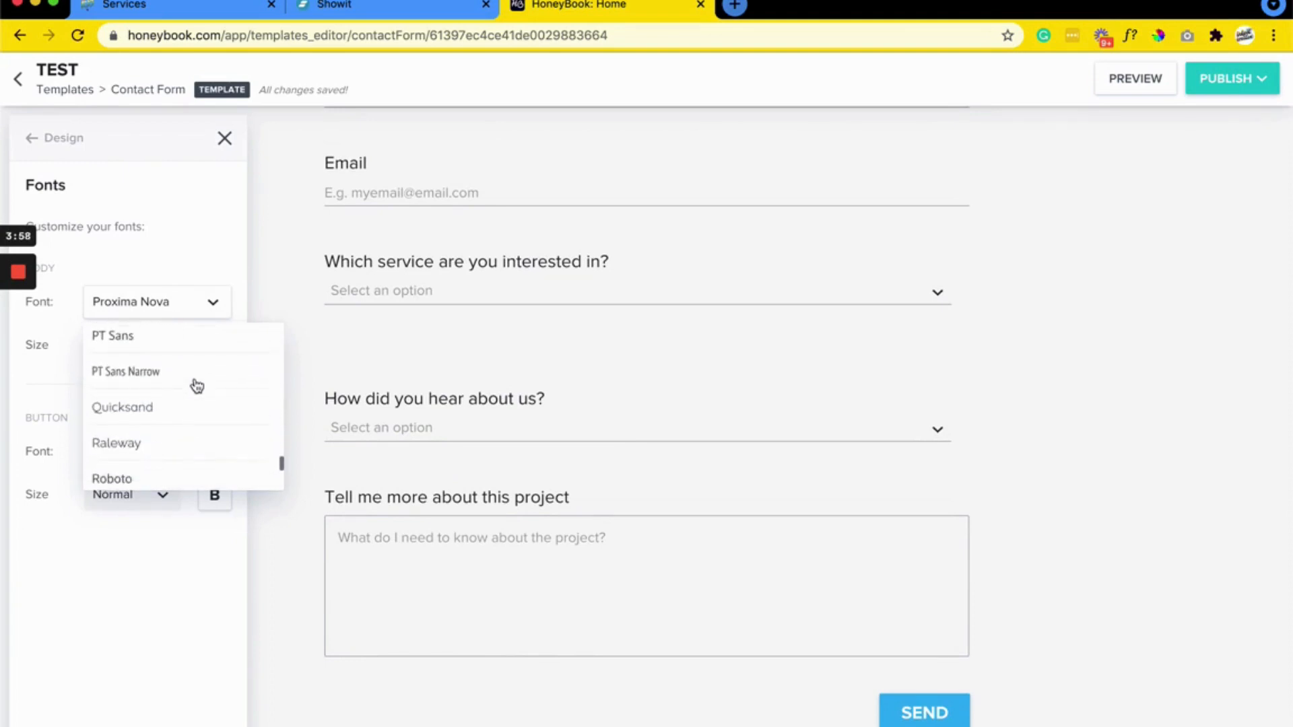
scroll(196, 386, "down", 1)
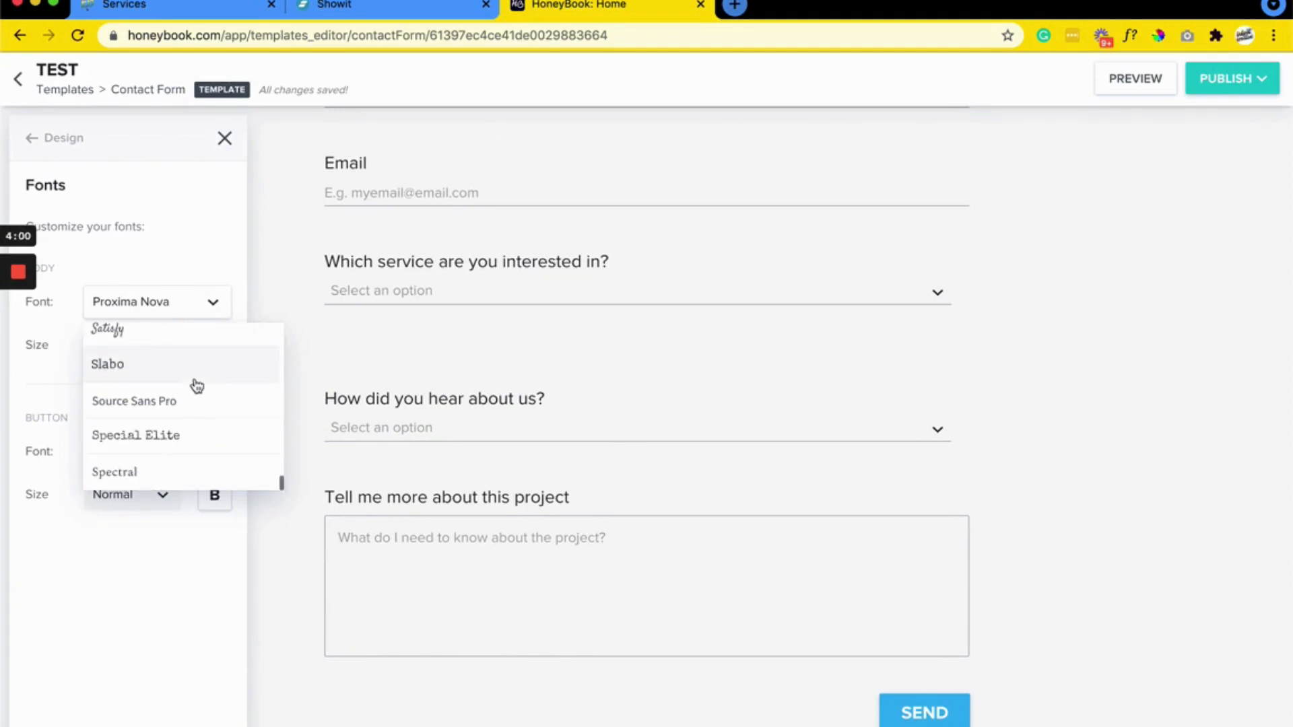
scroll(196, 386, "up", 3)
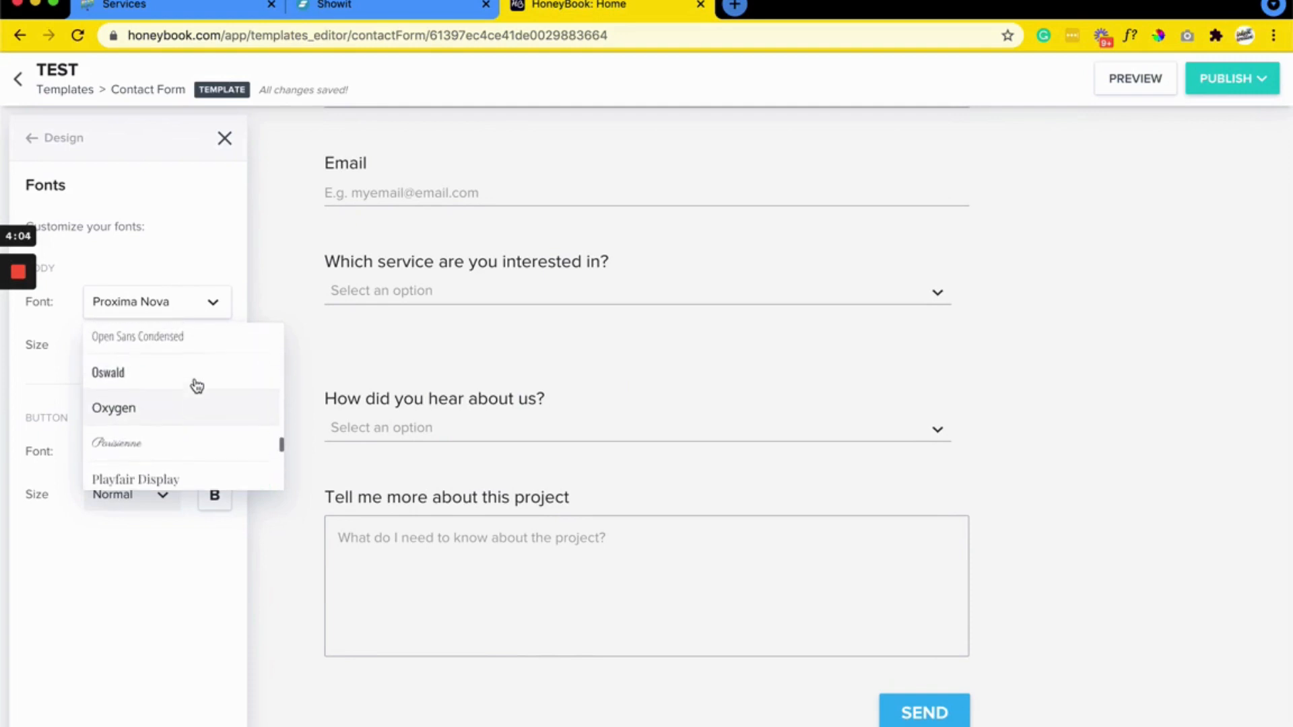
left_click(343, 257)
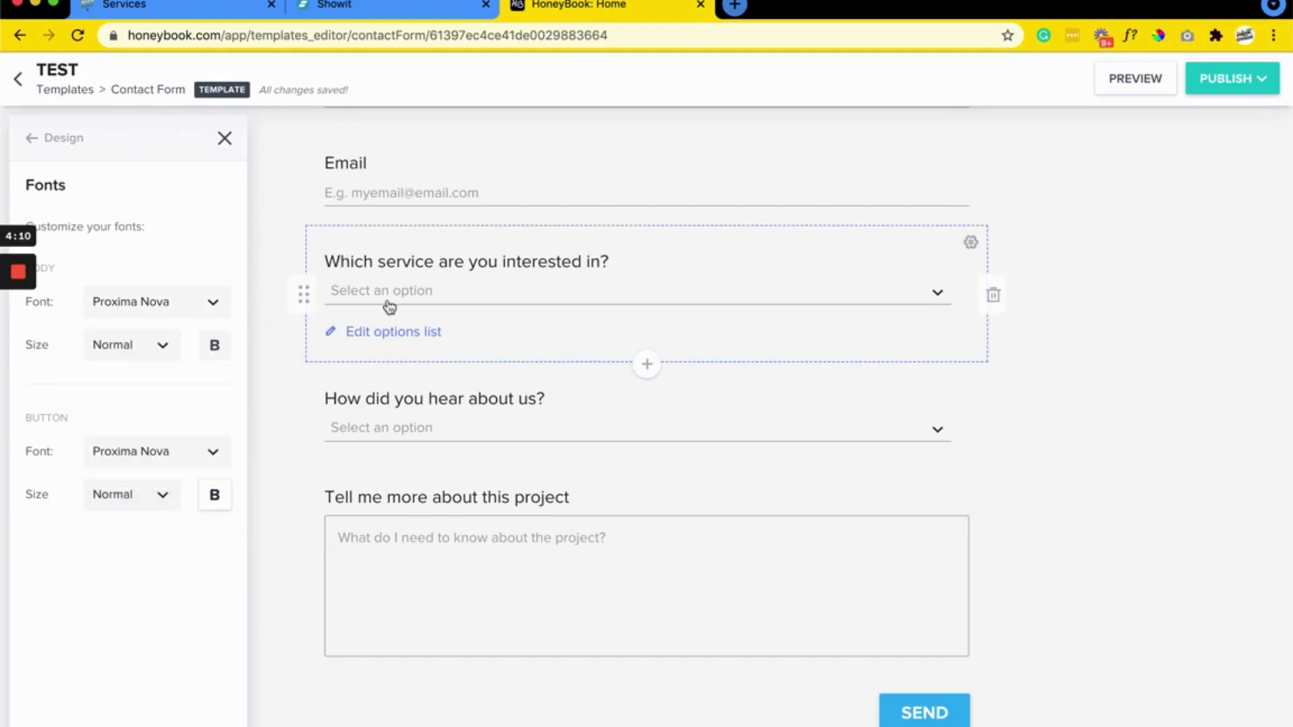
Browse the entire body font list once more from end to beginning, leaving the form's font selection as it is.
left_click(122, 304)
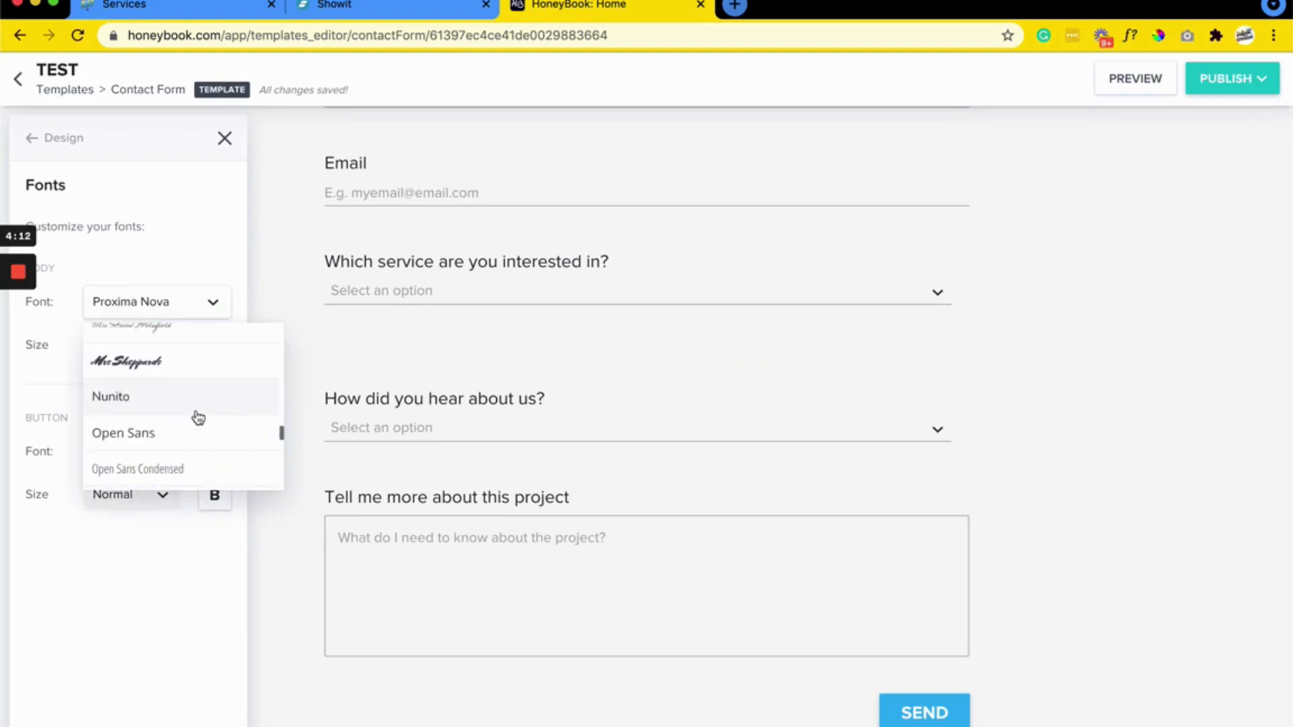
scroll(197, 418, "down", 3)
scroll(198, 418, "down", 5)
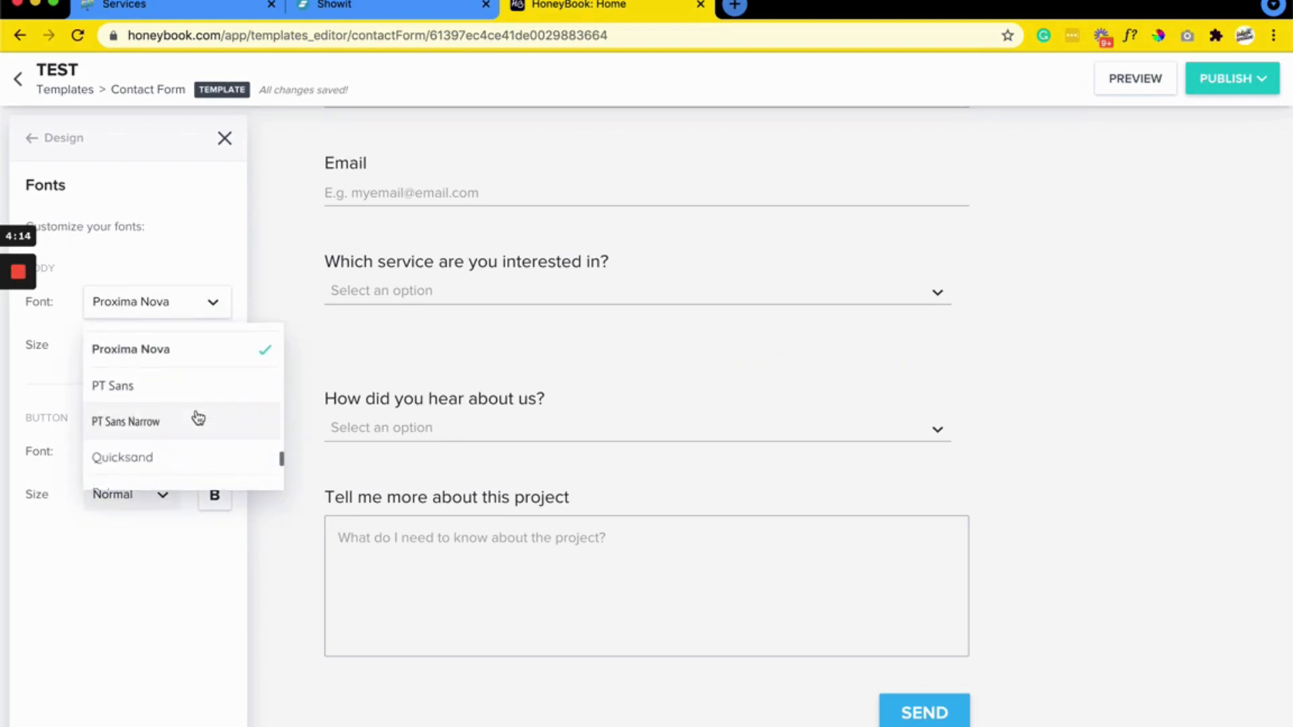
scroll(197, 418, "down", 4)
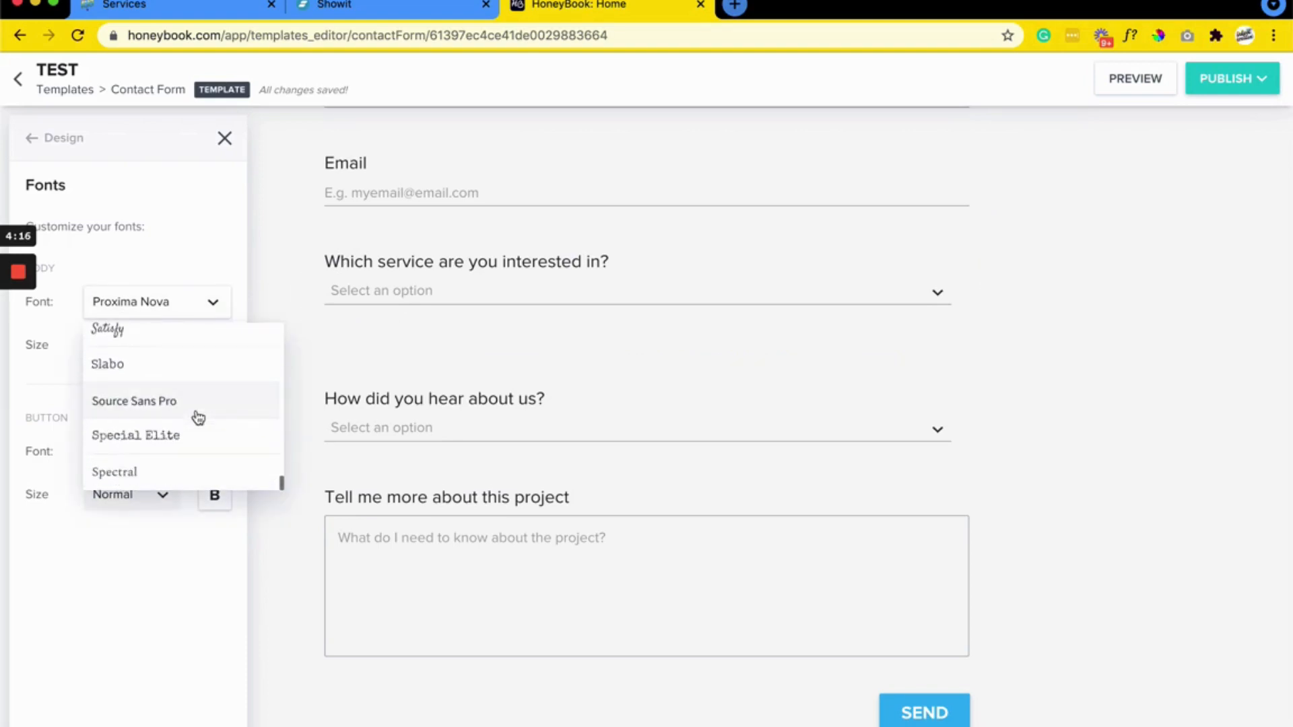
scroll(198, 418, "down", 2)
scroll(198, 417, "up", 10)
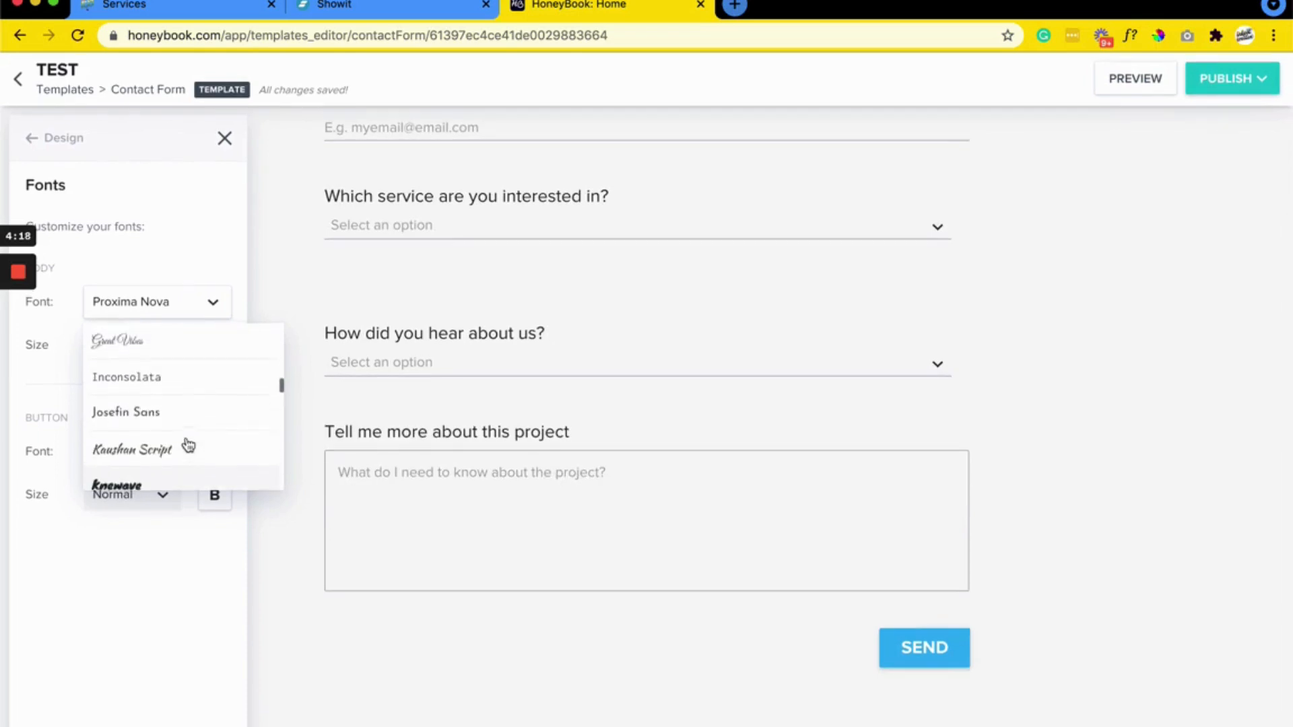
scroll(187, 444, "up", 6)
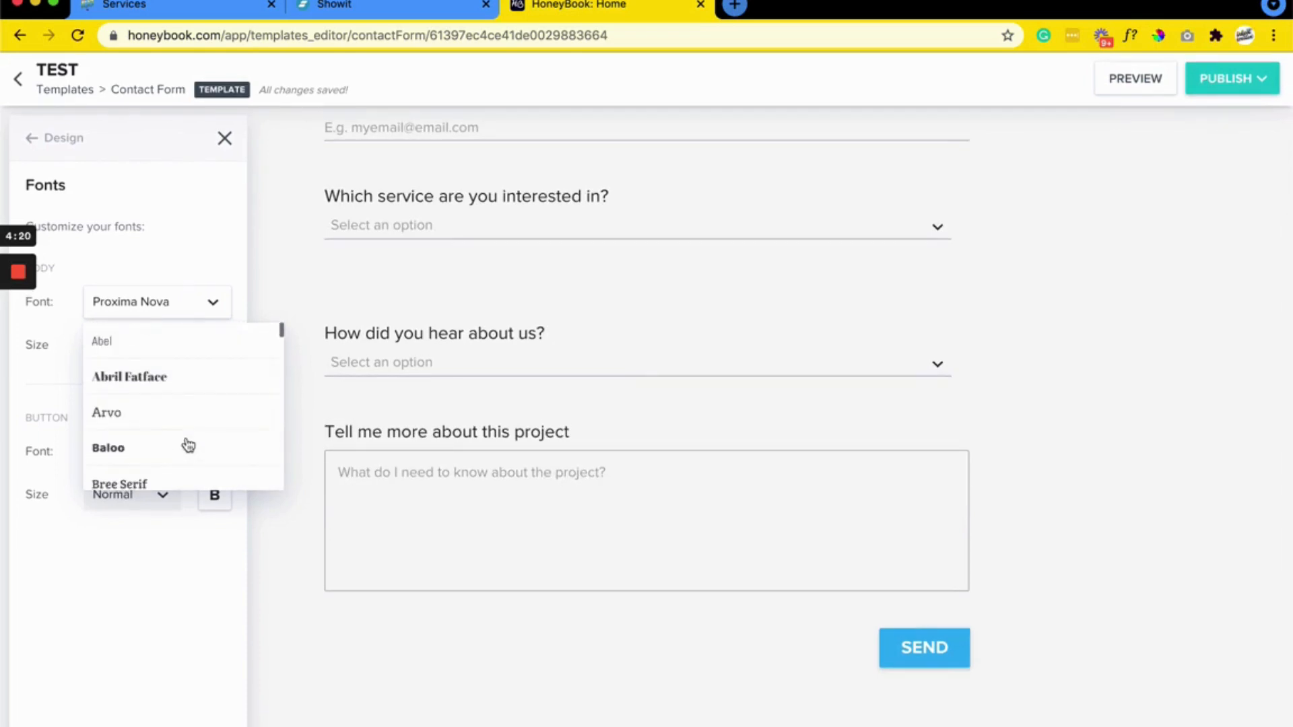
left_click(1188, 388)
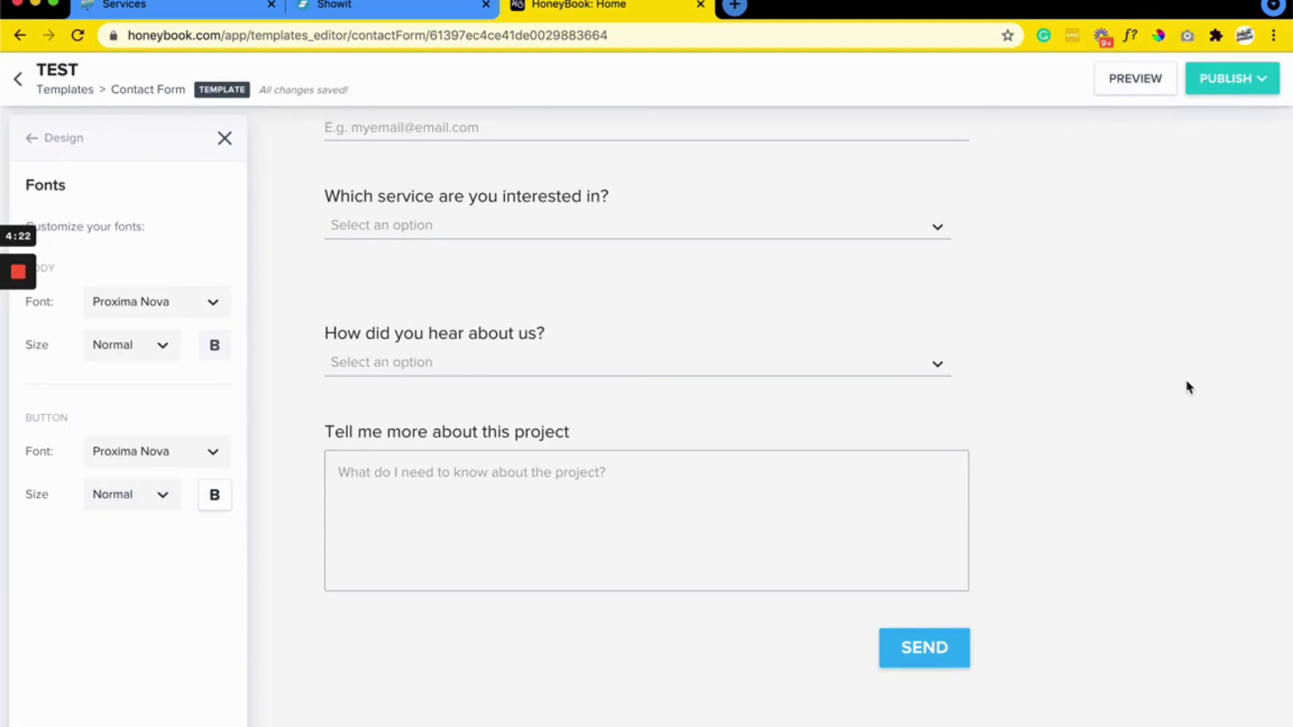
scroll(1186, 384, "up", 4)
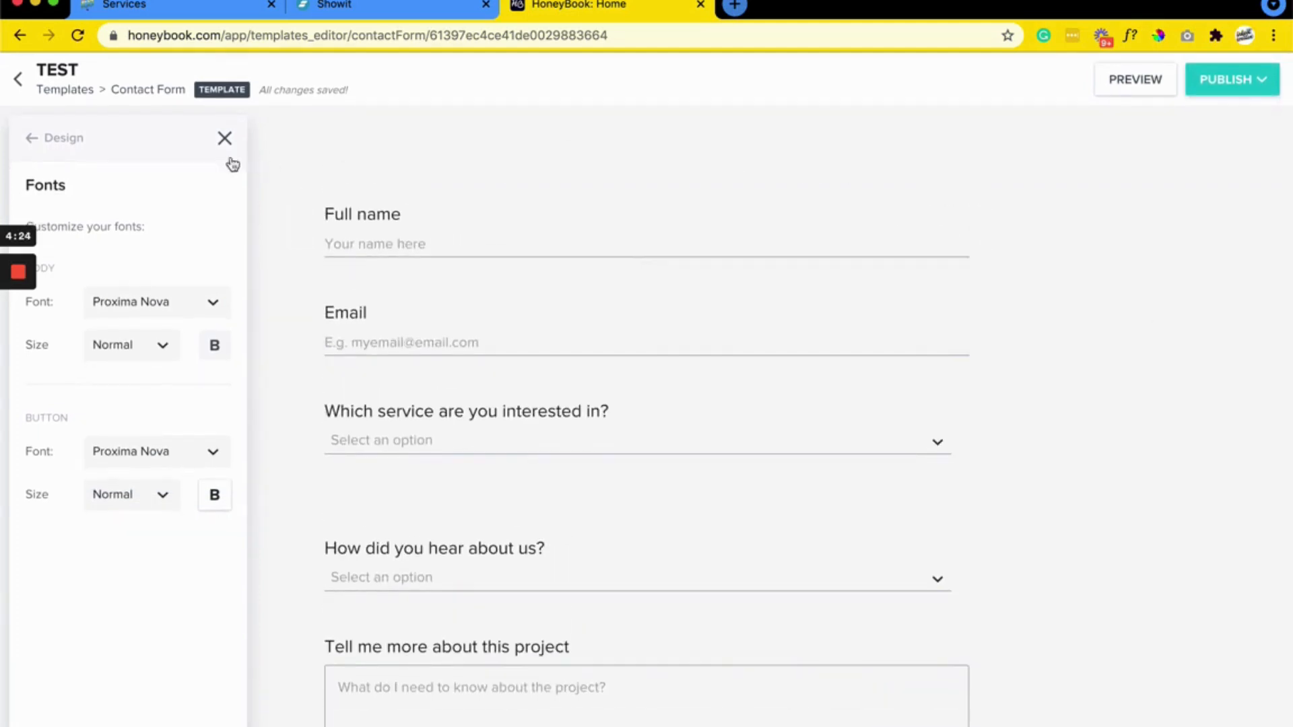
Review the form's settings, including the redirect after completion and the assignable project types, without choosing a new project type.
left_click(31, 137)
left_click(33, 138)
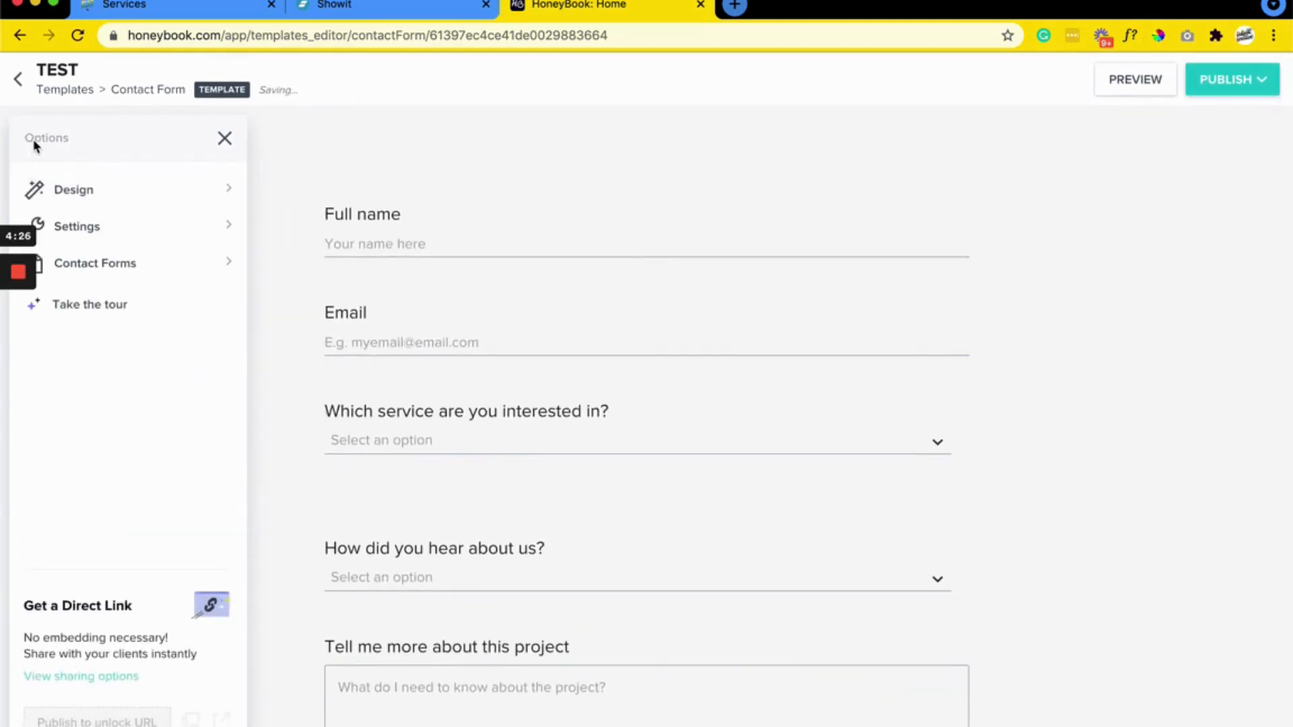
left_click(87, 236)
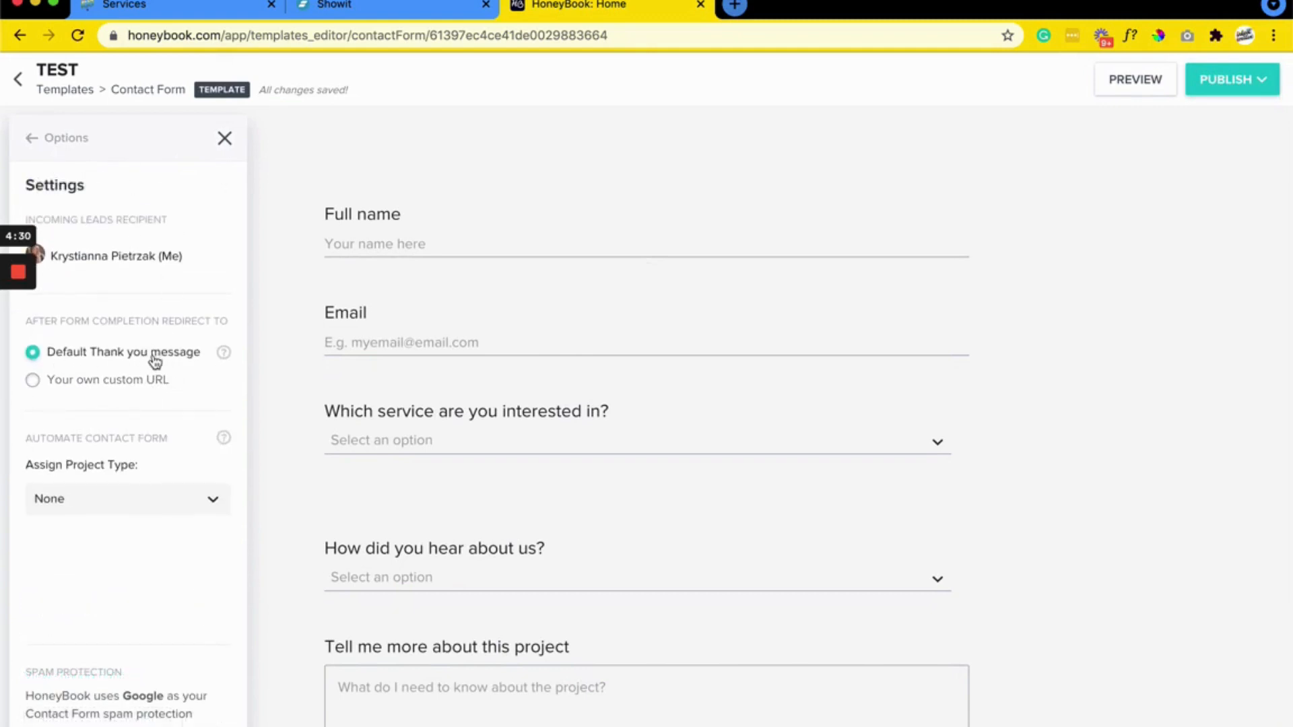
left_click(207, 502)
scroll(124, 606, "down", 3)
scroll(122, 606, "up", 3)
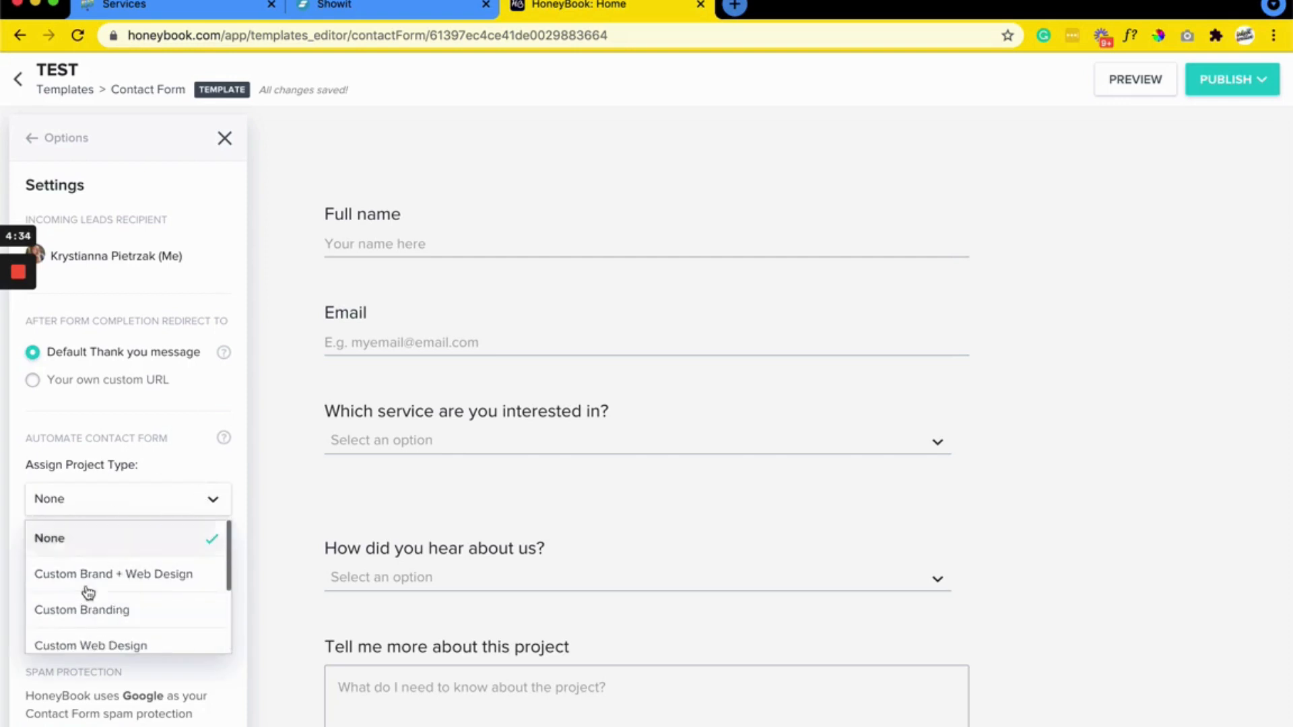
left_click(131, 463)
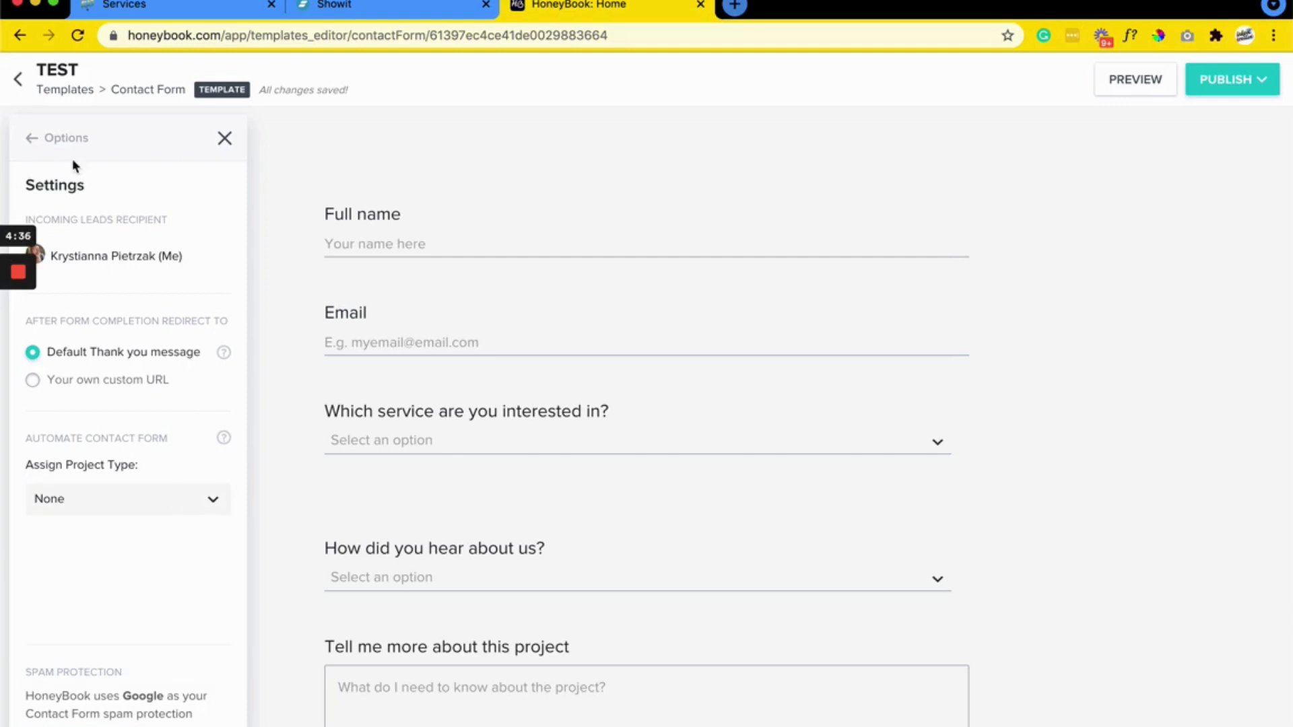
View the list of existing contact forms and return to the form's main options.
left_click(34, 138)
left_click(119, 264)
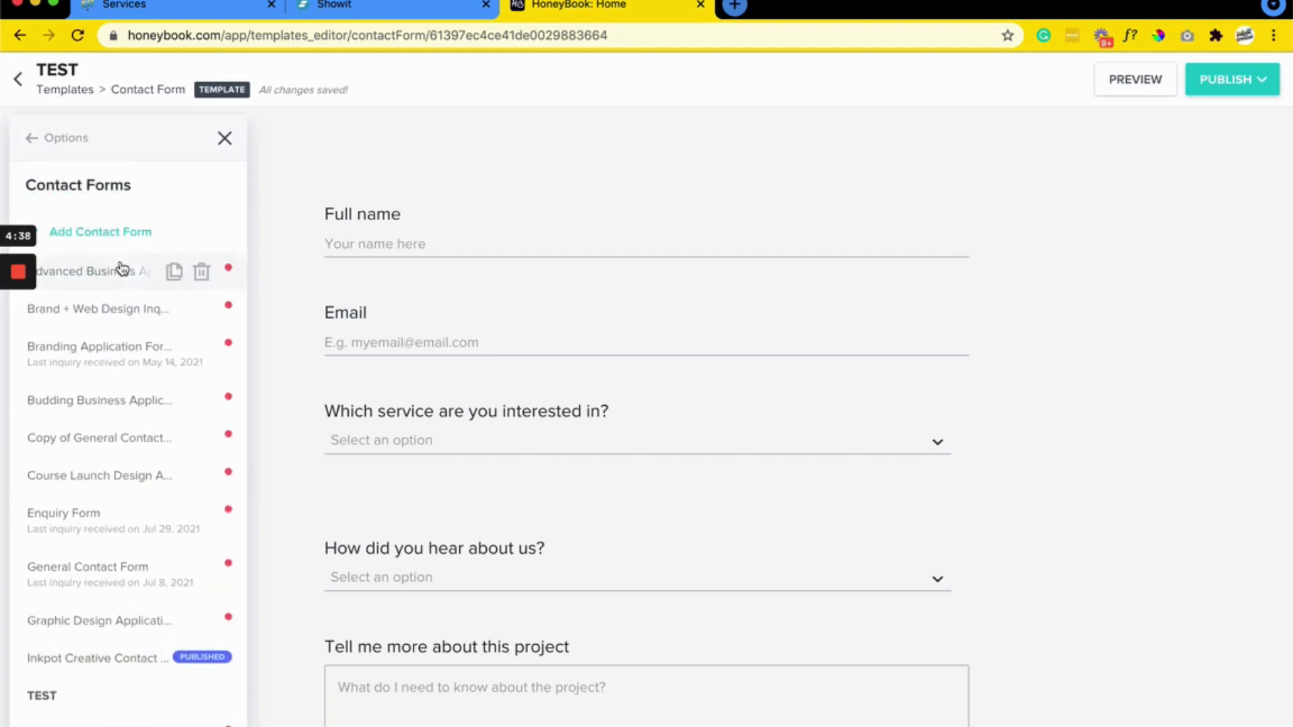
left_click(35, 138)
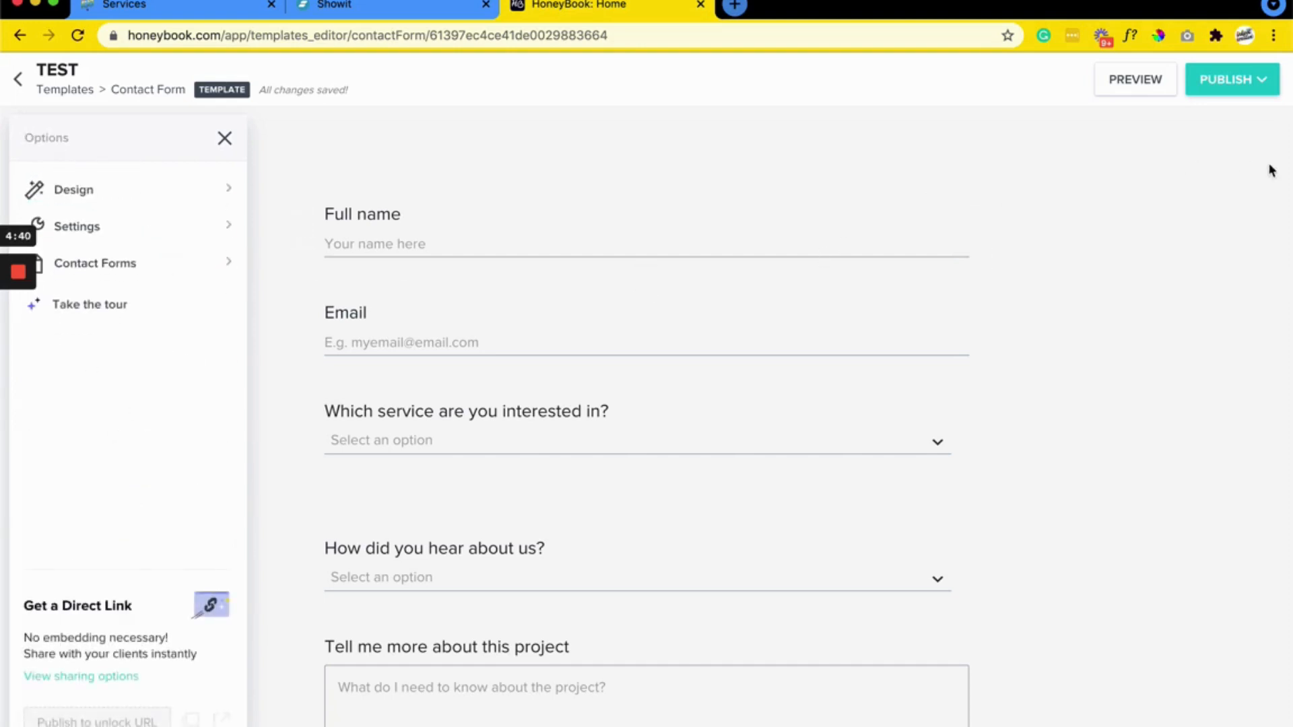
Publish the TEST contact form and copy its embed code.
left_click(1222, 79)
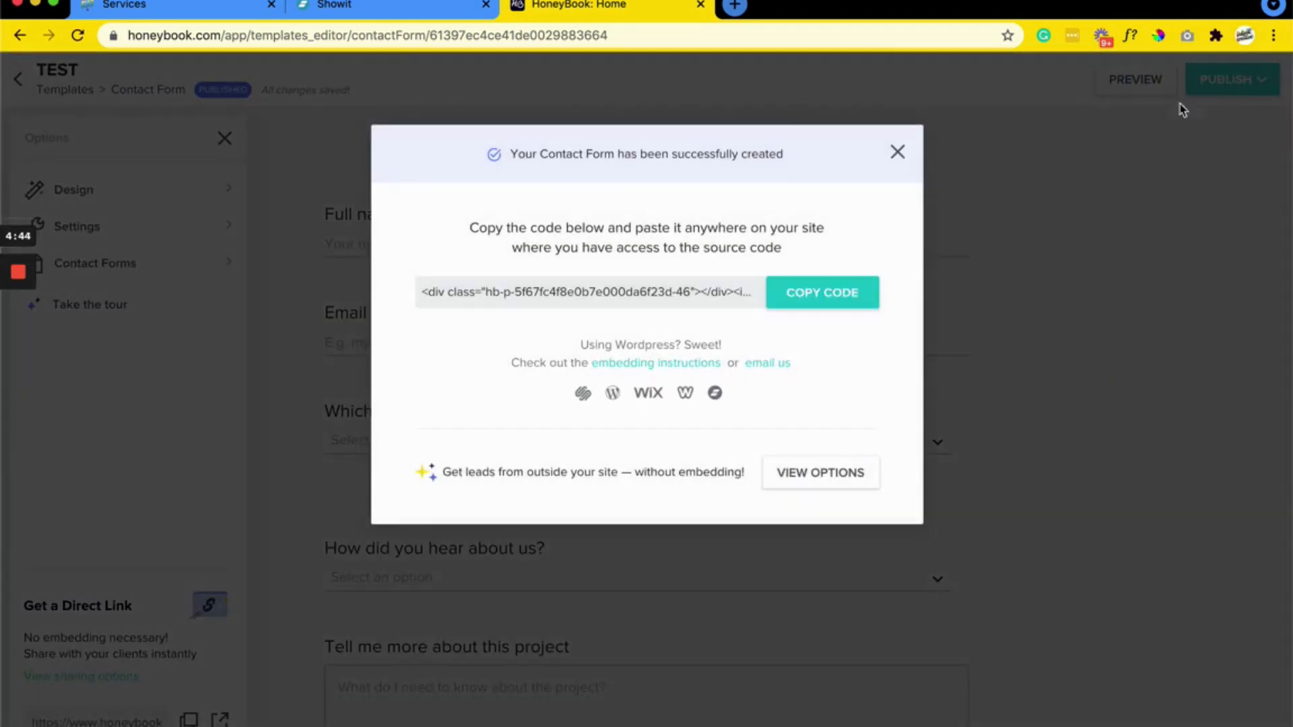
left_click(821, 295)
Switch to Showit and hide the Contact page's form canvas on both desktop and mobile.
left_click(370, 7)
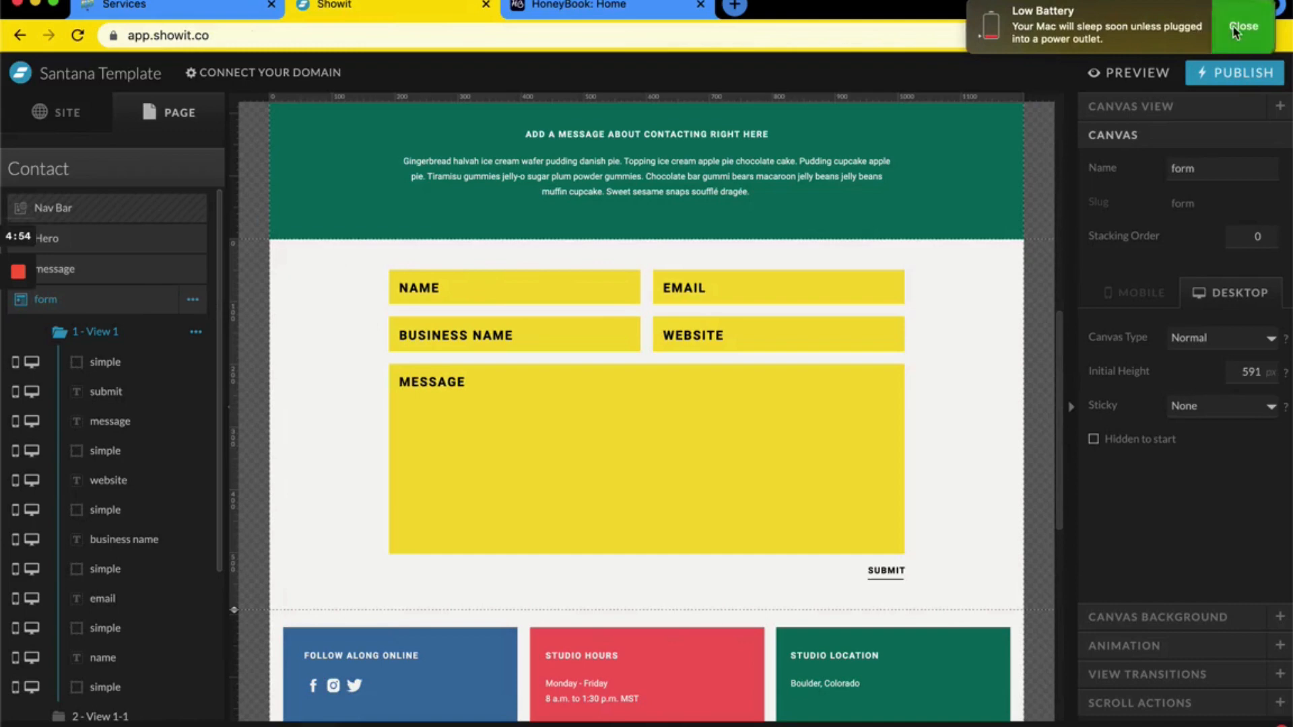
left_click(192, 299)
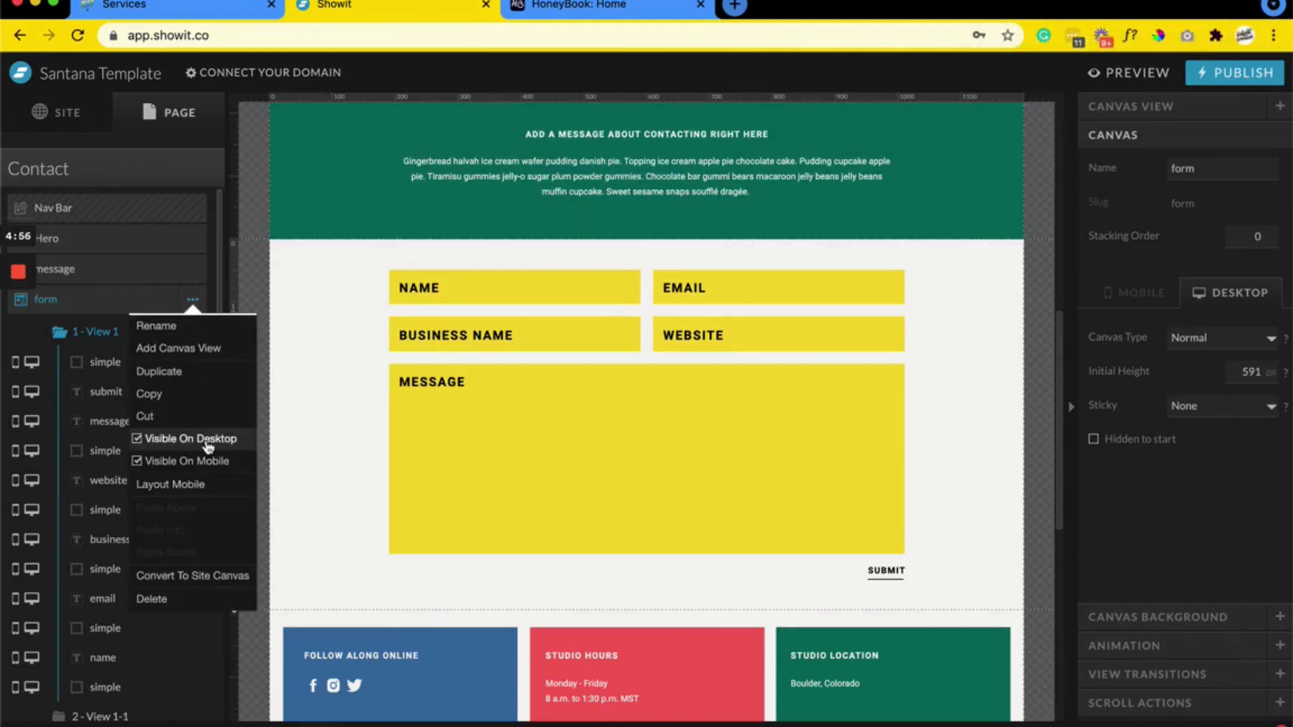
left_click(208, 437)
left_click(198, 328)
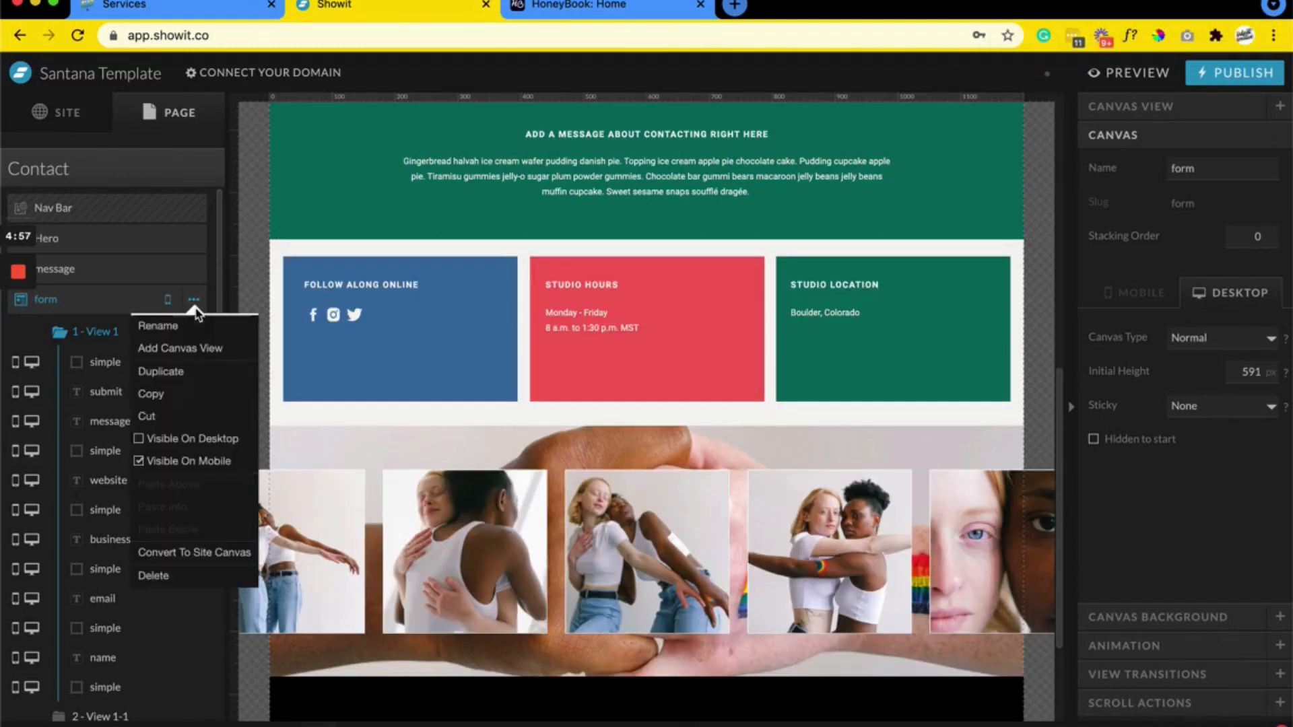
left_click(172, 462)
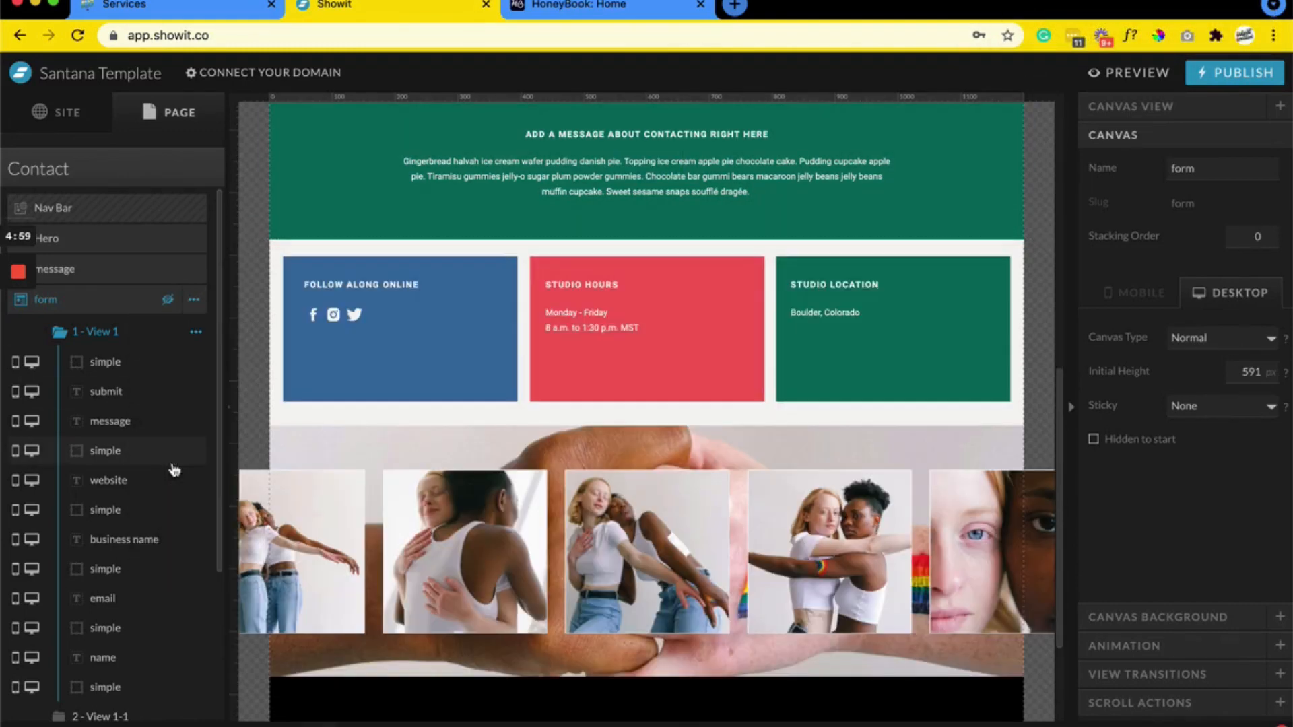
Duplicate the hidden form canvas on the Contact page.
left_click(194, 301)
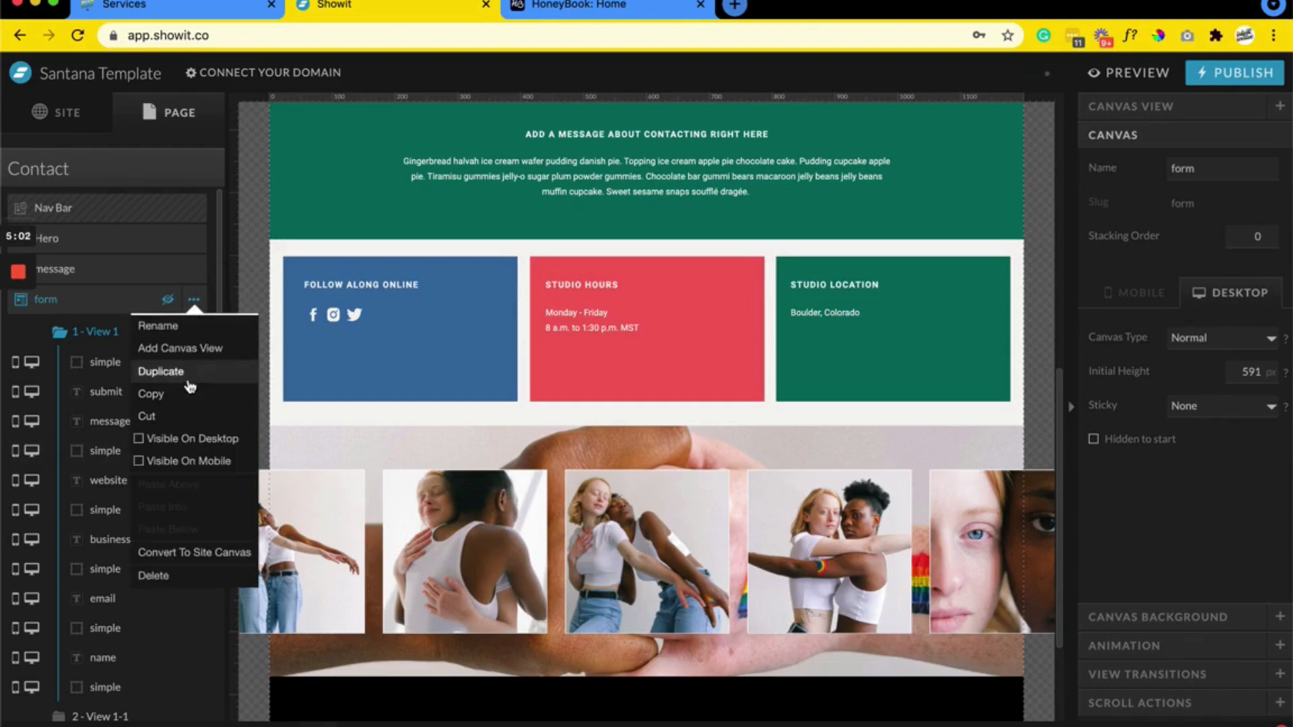
left_click(190, 386)
scroll(187, 381, "down", 3)
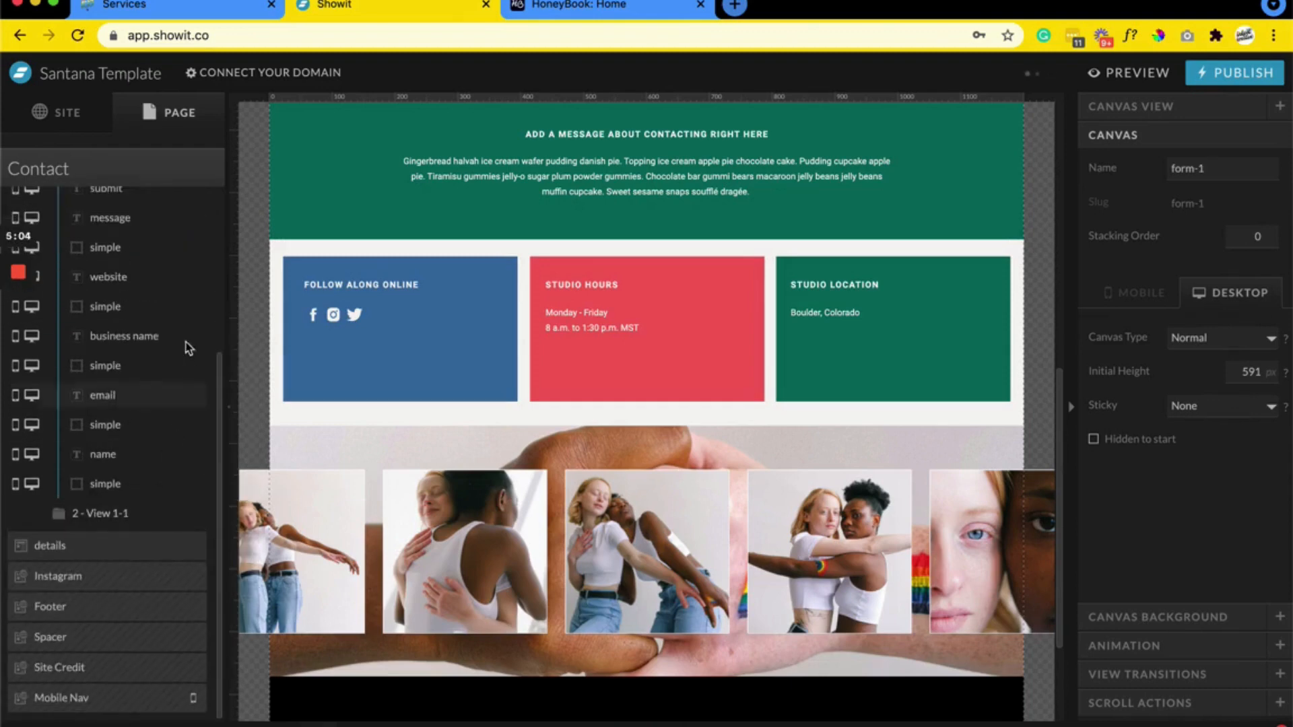
Make the duplicated form-1 canvas visible on both desktop and mobile.
scroll(188, 348, "up", 3)
left_click(193, 276)
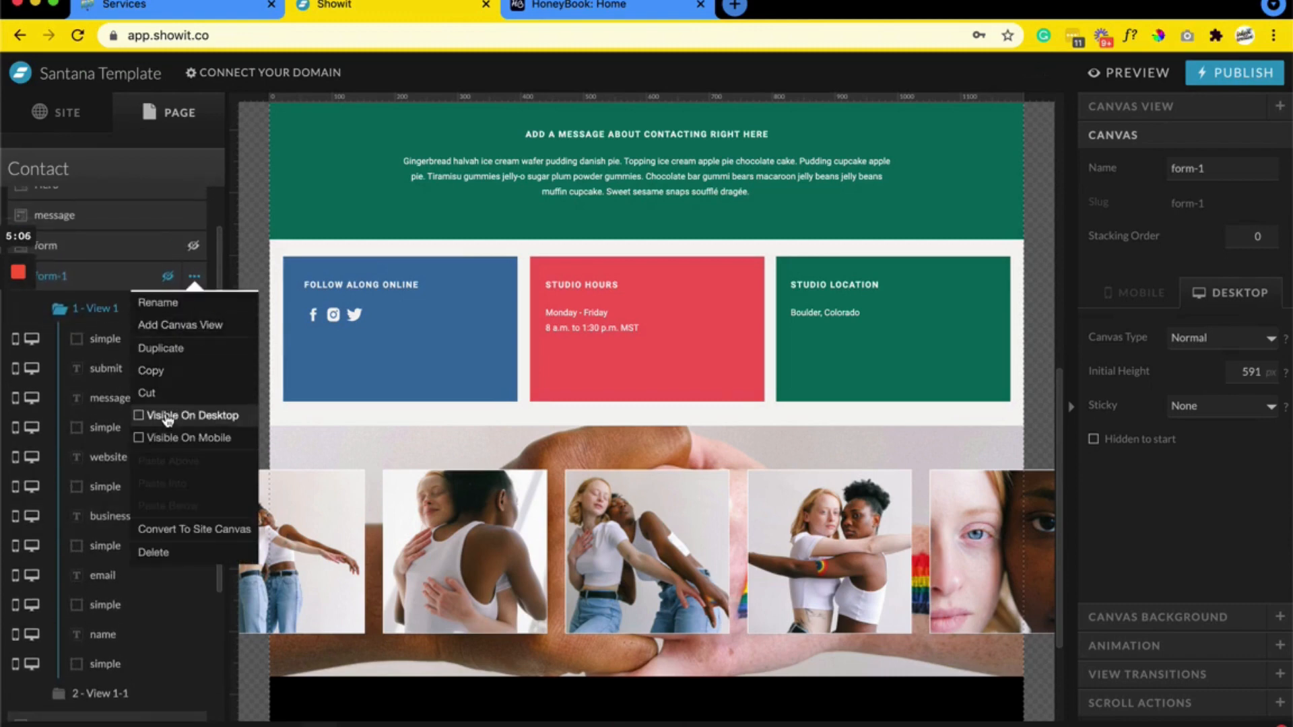
left_click(168, 415)
left_click(194, 276)
left_click(156, 439)
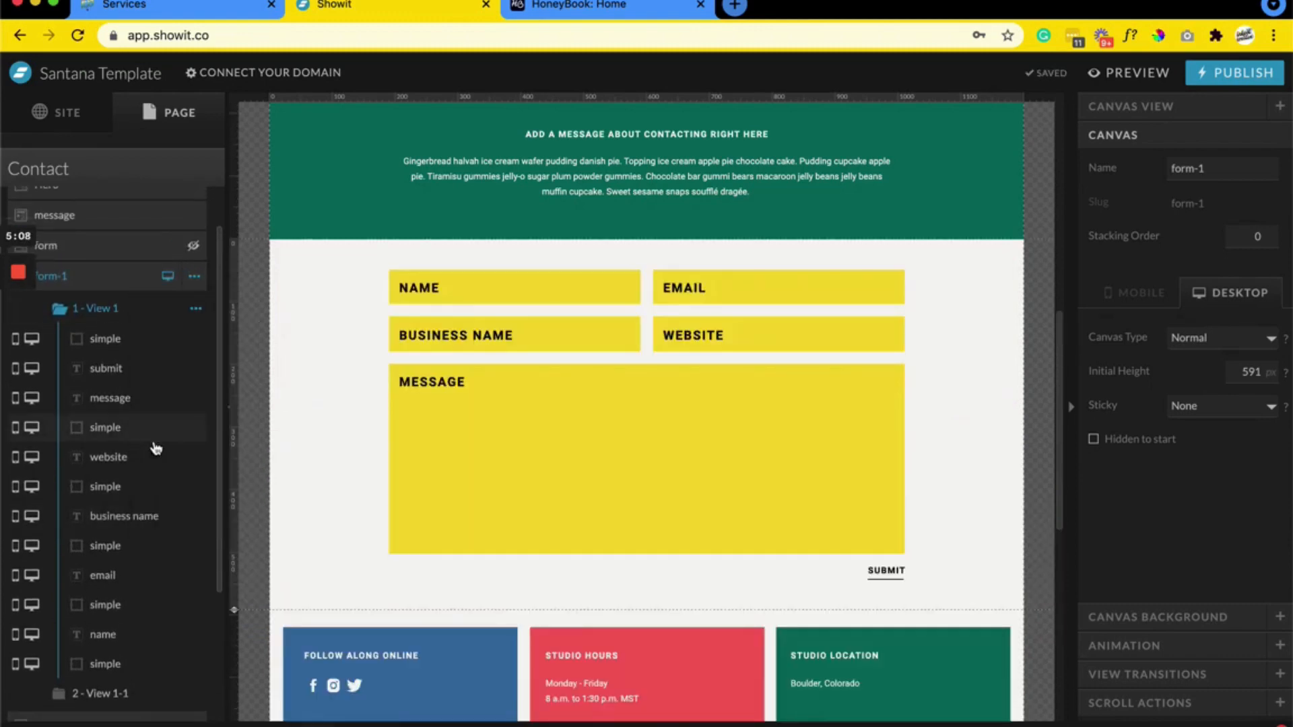
Delete both canvas views, View 1 and View 1-1, from the form-1 canvas to empty it.
left_click(195, 308)
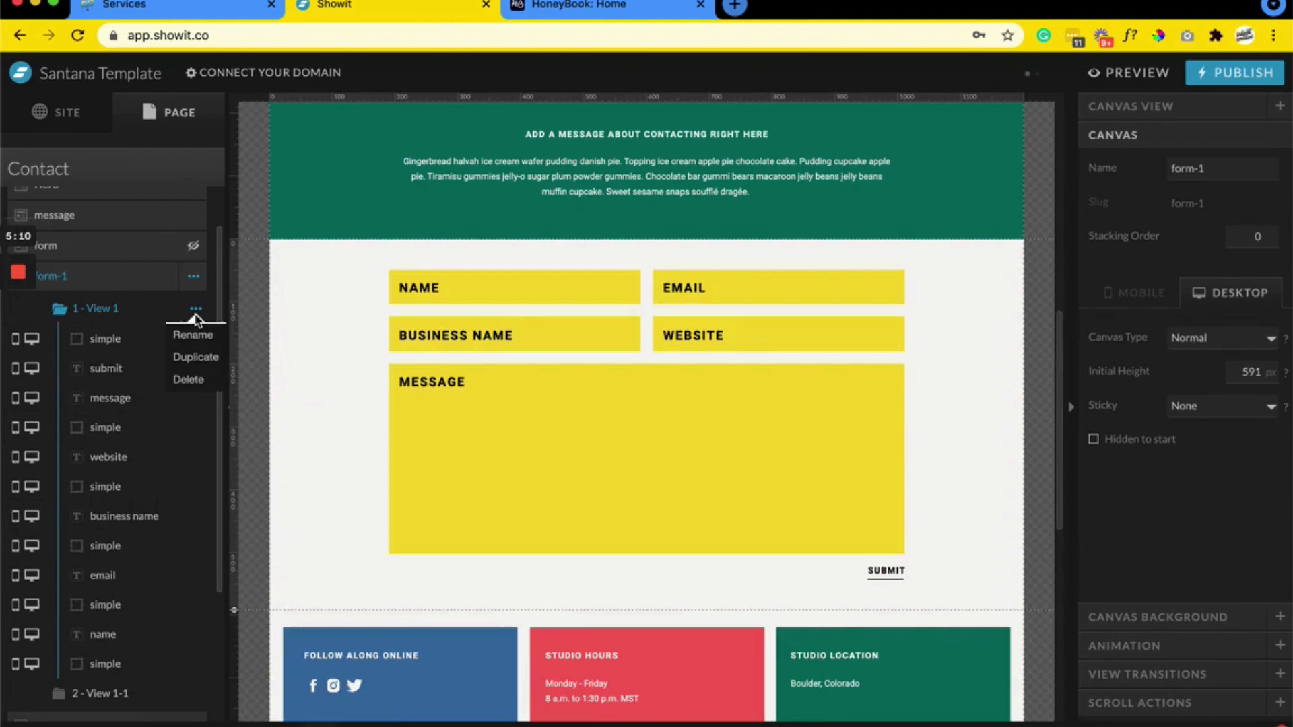
left_click(189, 380)
left_click(198, 363)
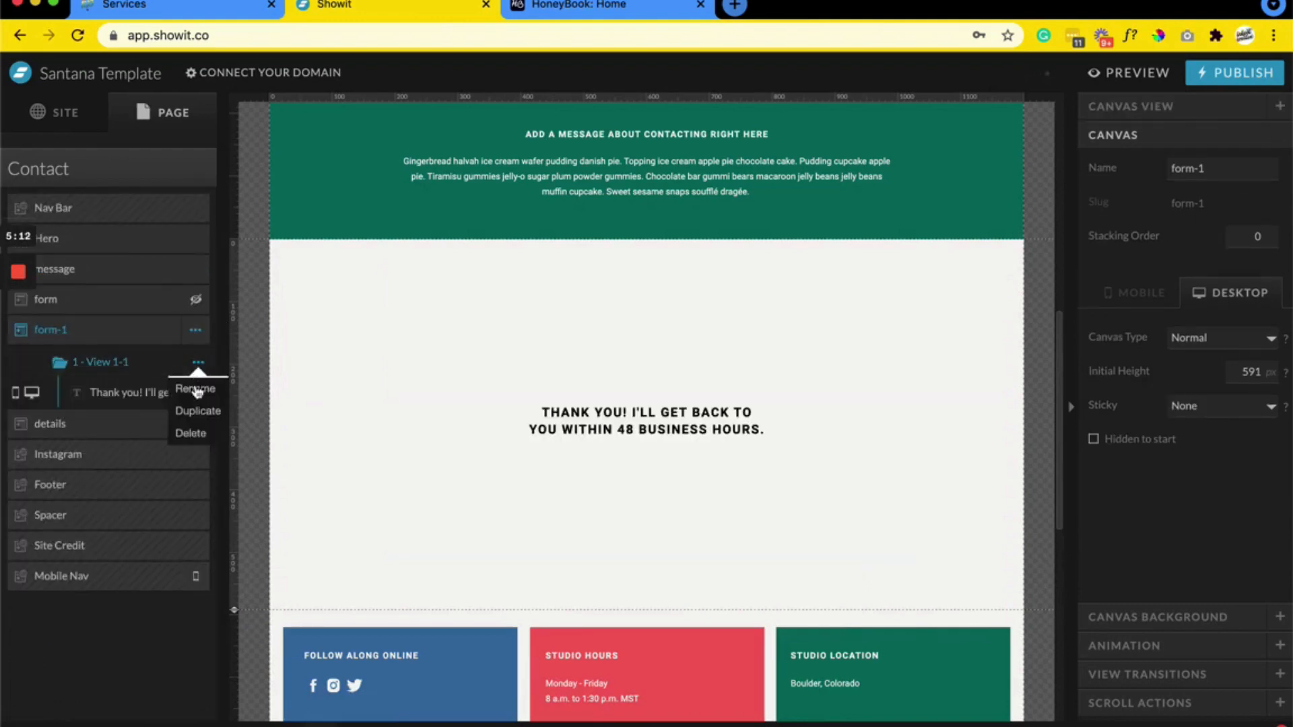
left_click(189, 434)
Add an embed code element to the form-1 canvas, paste the copied HoneyBook code into it and save.
scroll(569, 323, "down", 3)
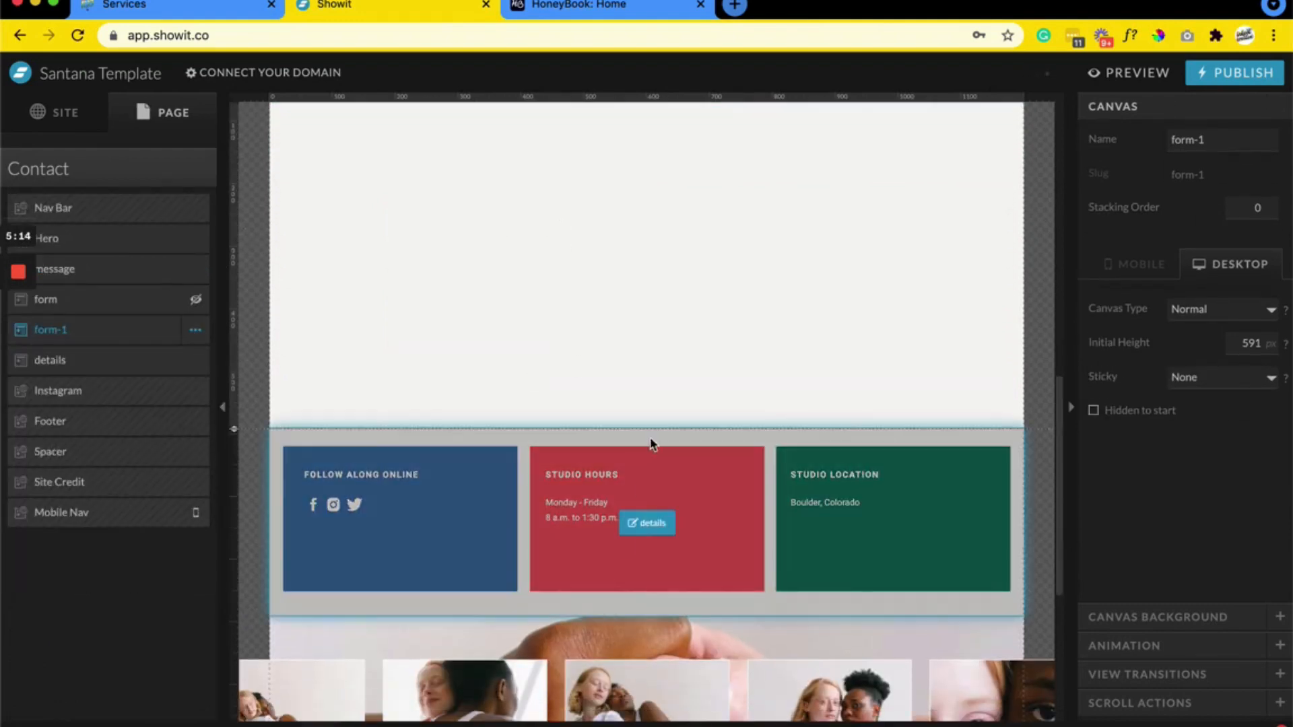
scroll(650, 442, "up", 2)
mouse_move(608, 725)
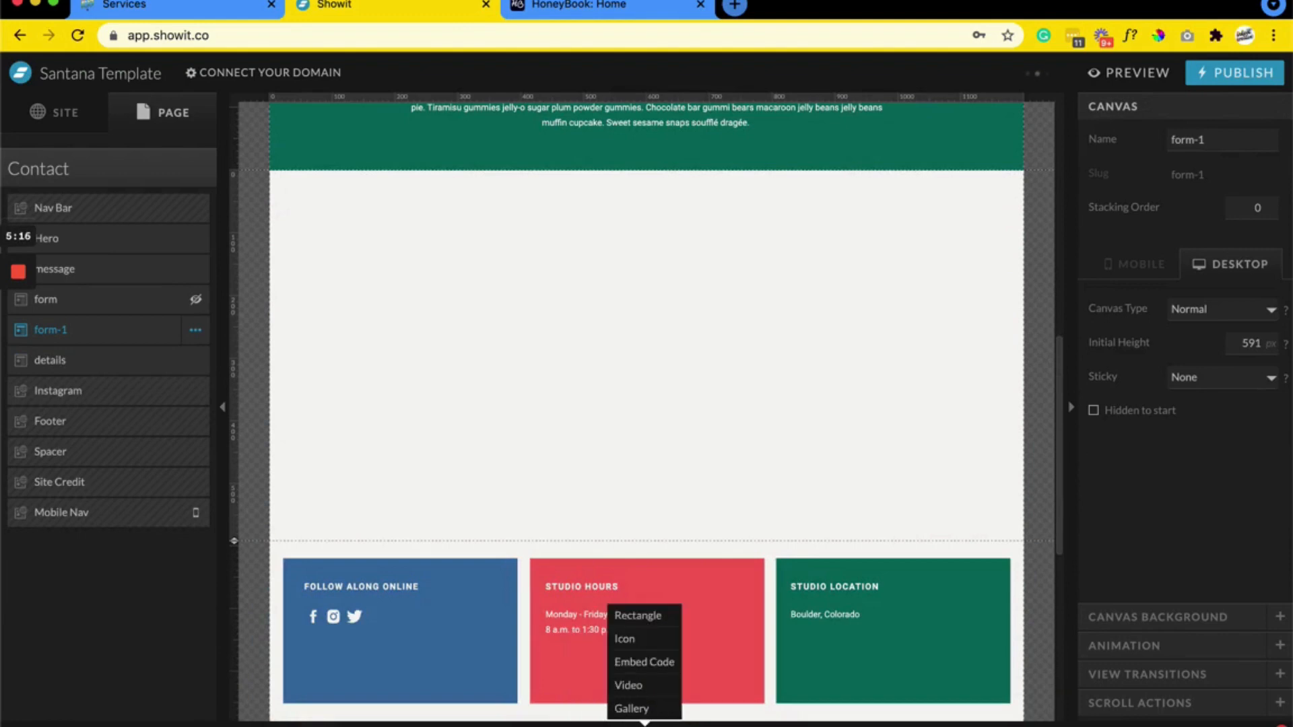
left_click(645, 662)
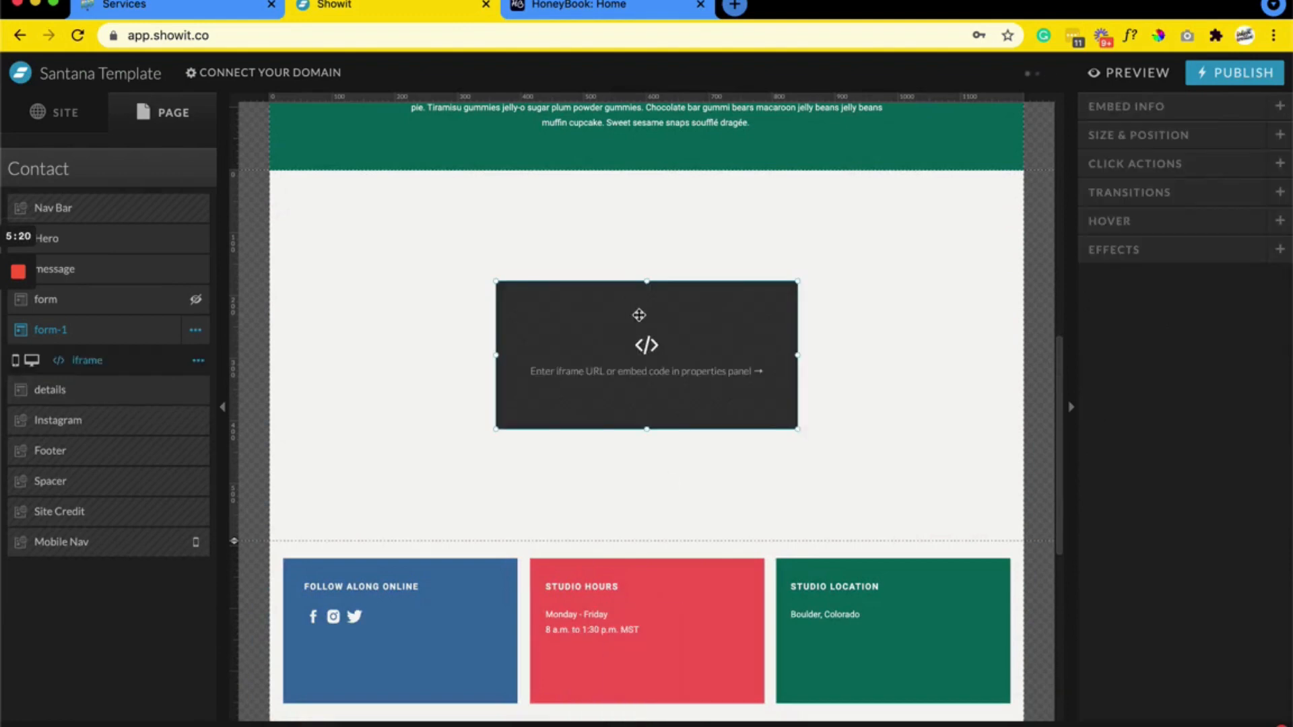
double_click(639, 315)
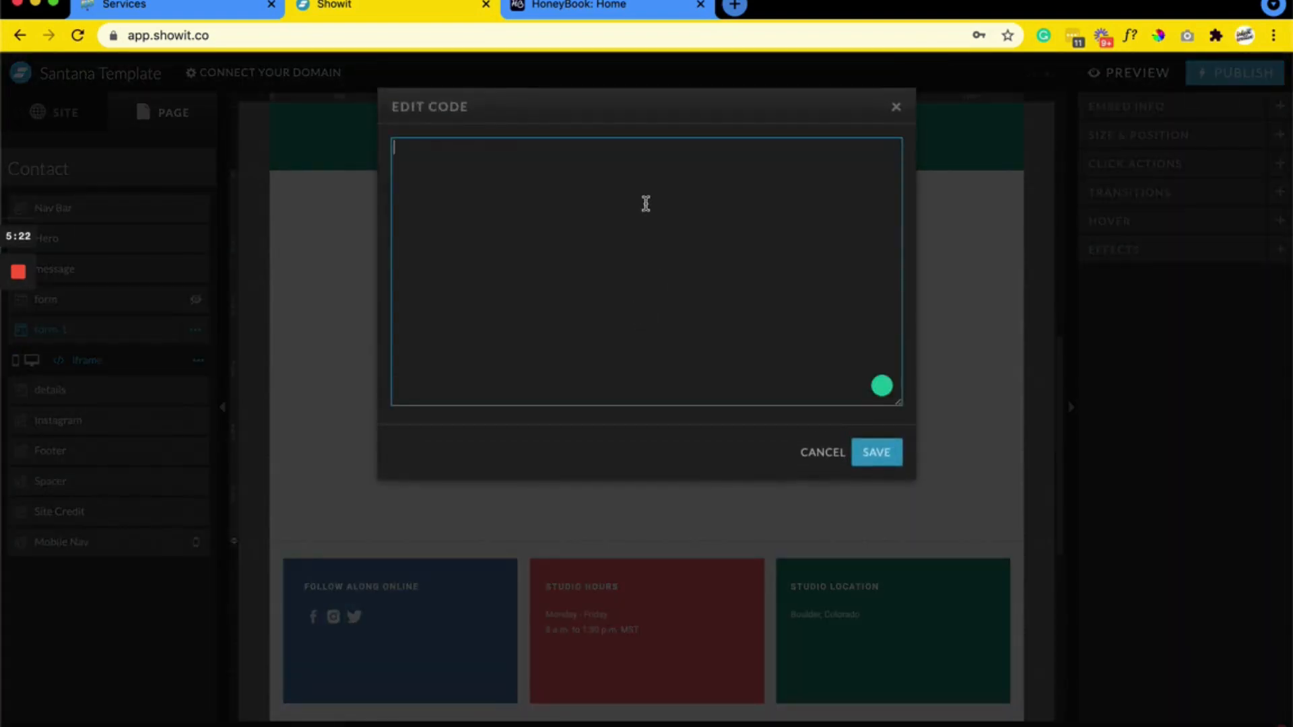
key("ctrl+v")
left_click(874, 453)
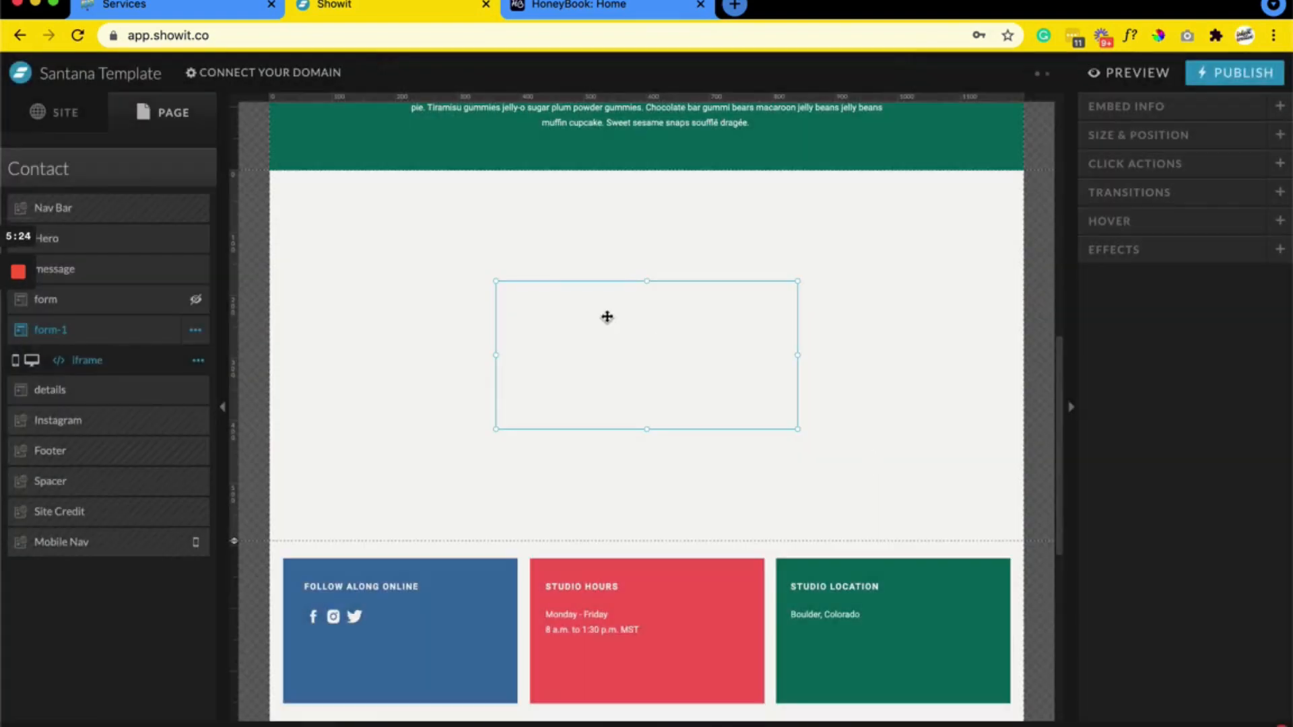
Enlarge the embed element to about 1117 by 783 px near the top of the form-1 canvas and center it horizontally.
left_click_drag(445, 240, 416, 225)
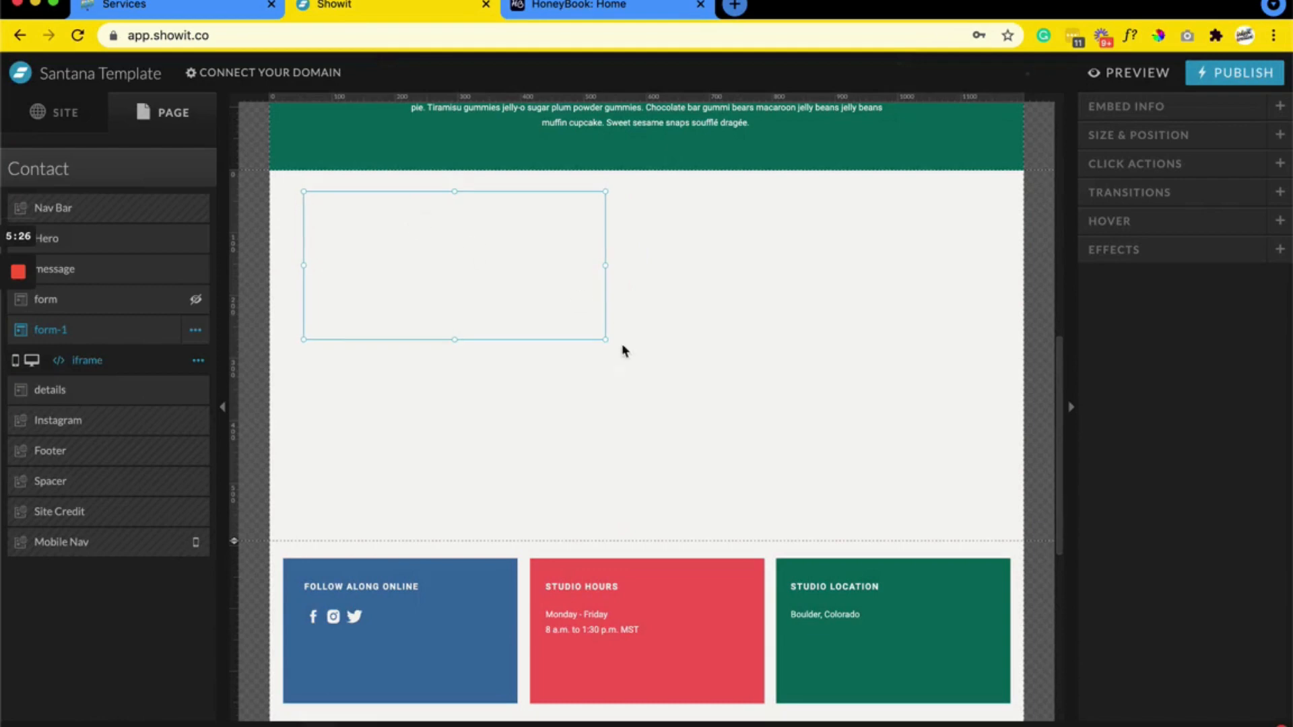
left_click_drag(823, 567, 1006, 682)
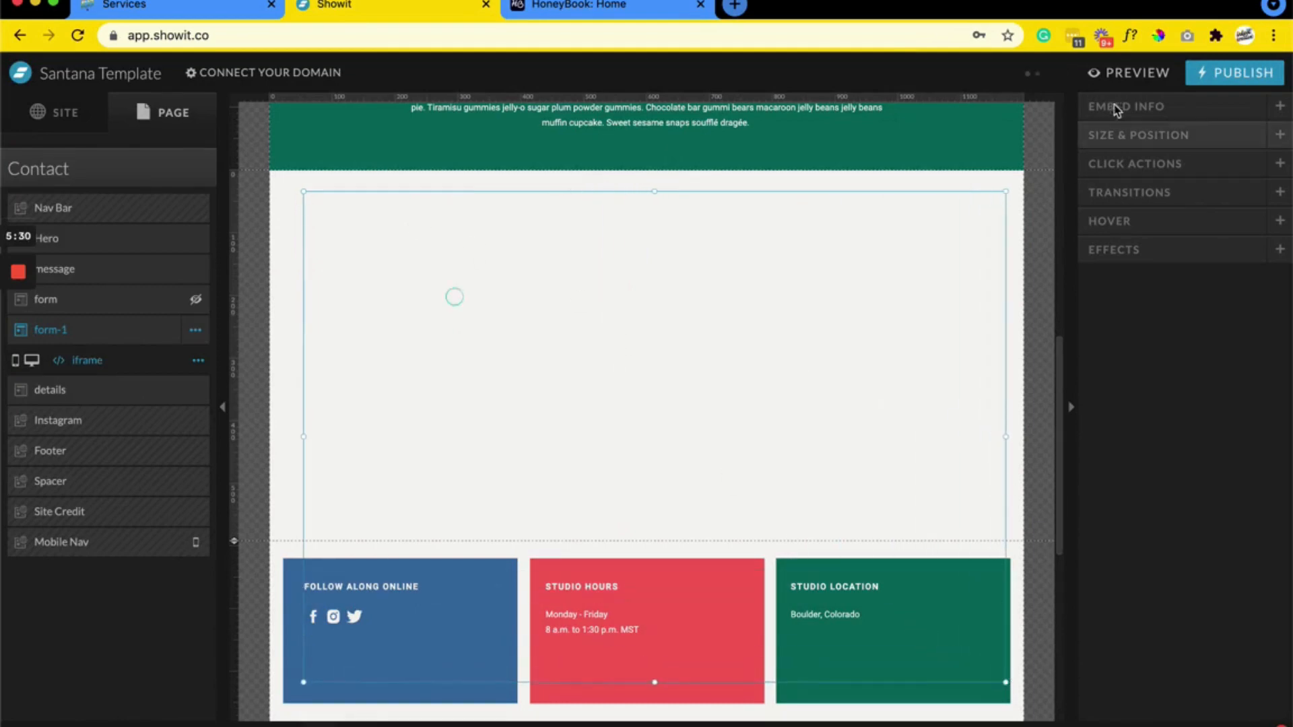
left_click(1116, 143)
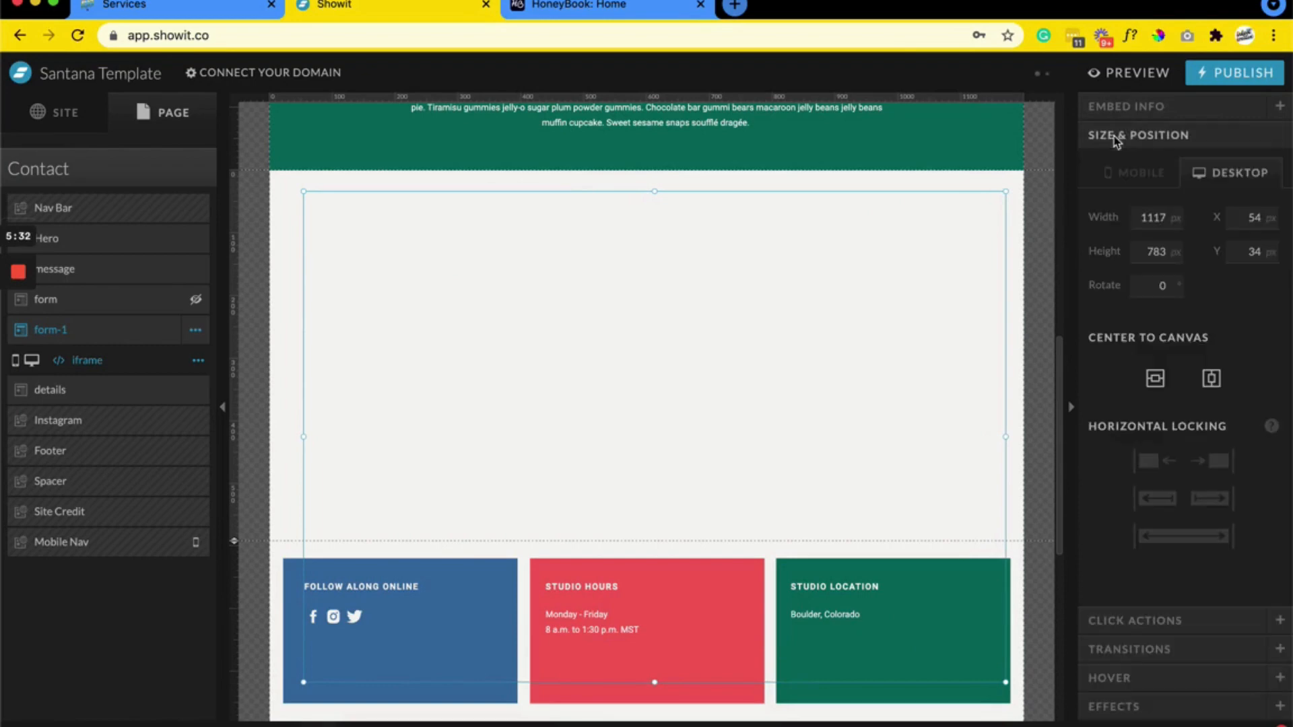
left_click(1212, 379)
Extend the form-1 canvas downward so it has extra space below the embedded contact form.
scroll(219, 530, "down", 1)
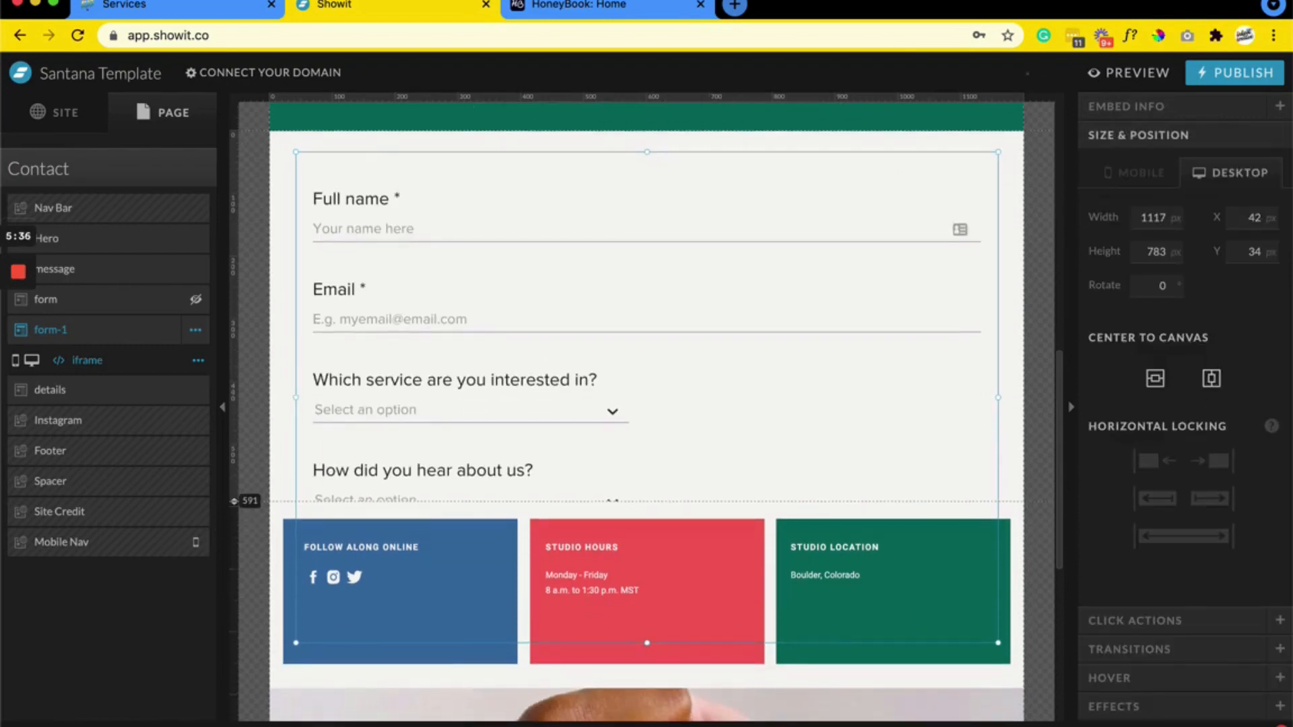
scroll(317, 539, "down", 5)
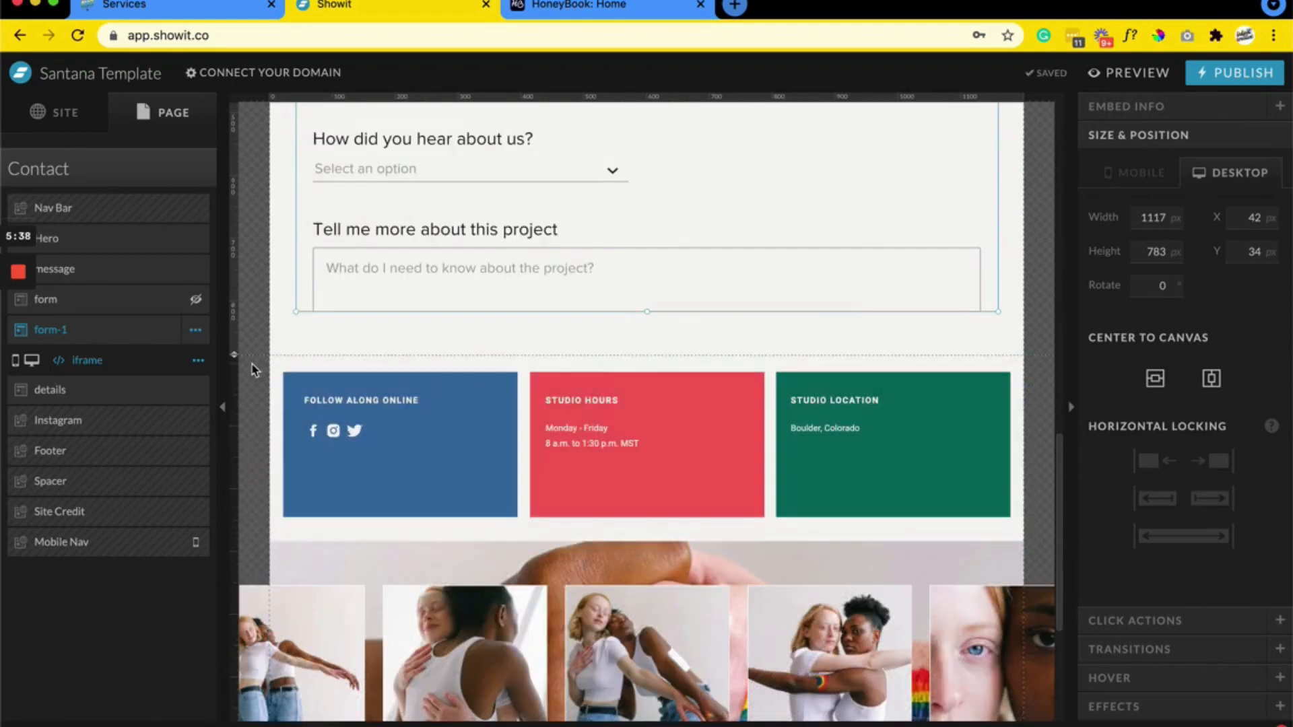
left_click_drag(235, 353, 235, 489)
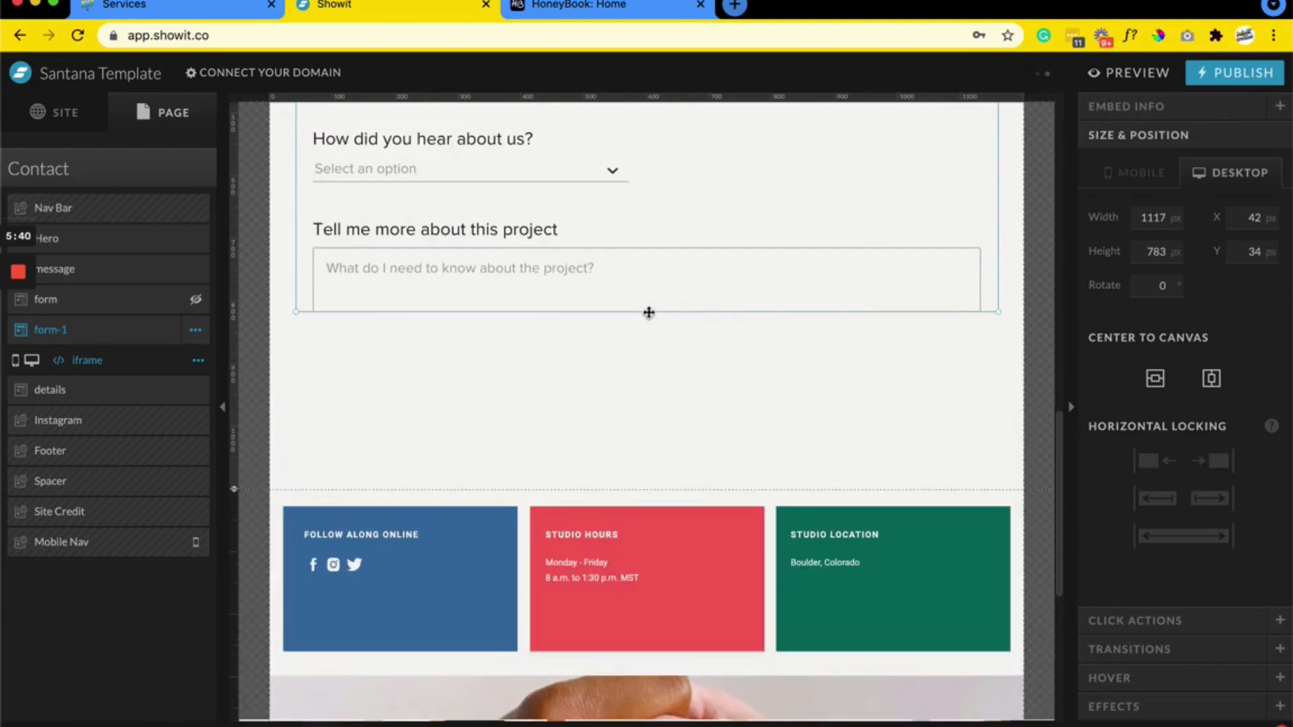
Extend the HoneyBook embed element downward to about 1054 px high so the whole form, including its Send button, fits.
left_click_drag(648, 311, 650, 483)
left_click(1014, 386)
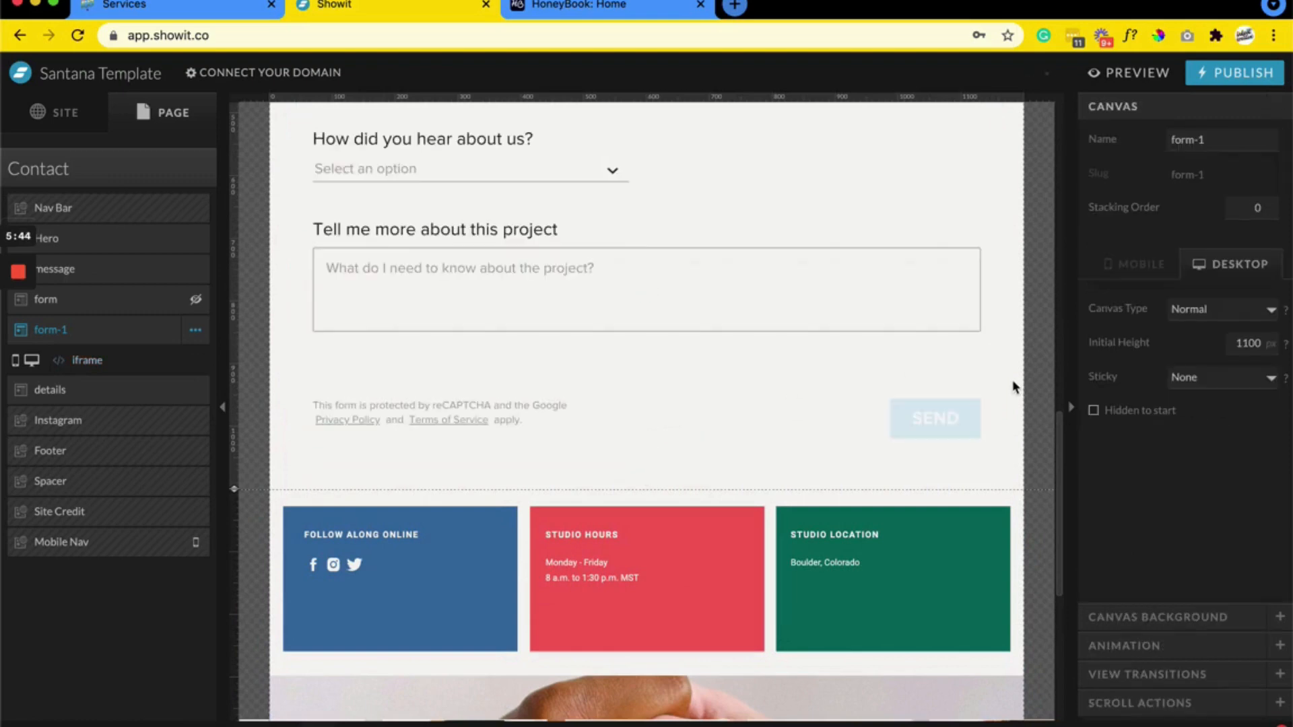
scroll(1012, 380, "up", 10)
scroll(1012, 383, "down", 5)
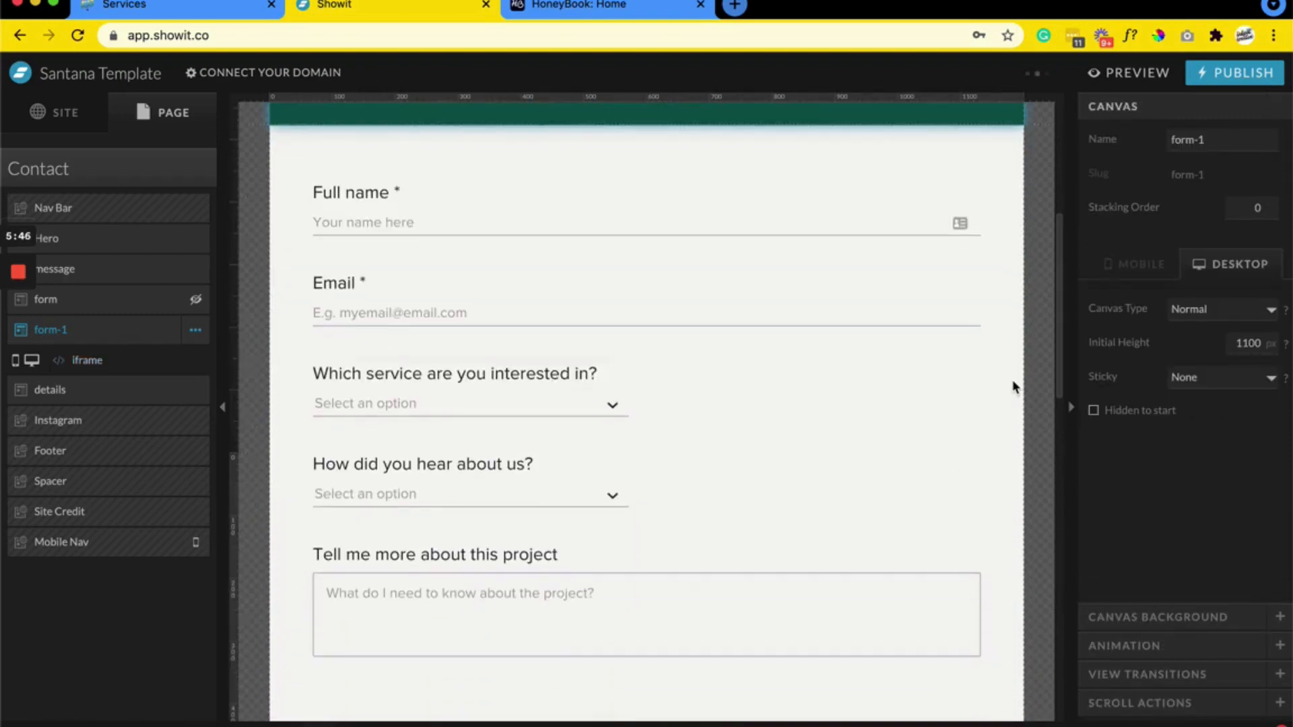
Preview the Contact page in a separate browser tab, check the spacing below the embedded form, and return to the Showit editor.
left_click(1118, 73)
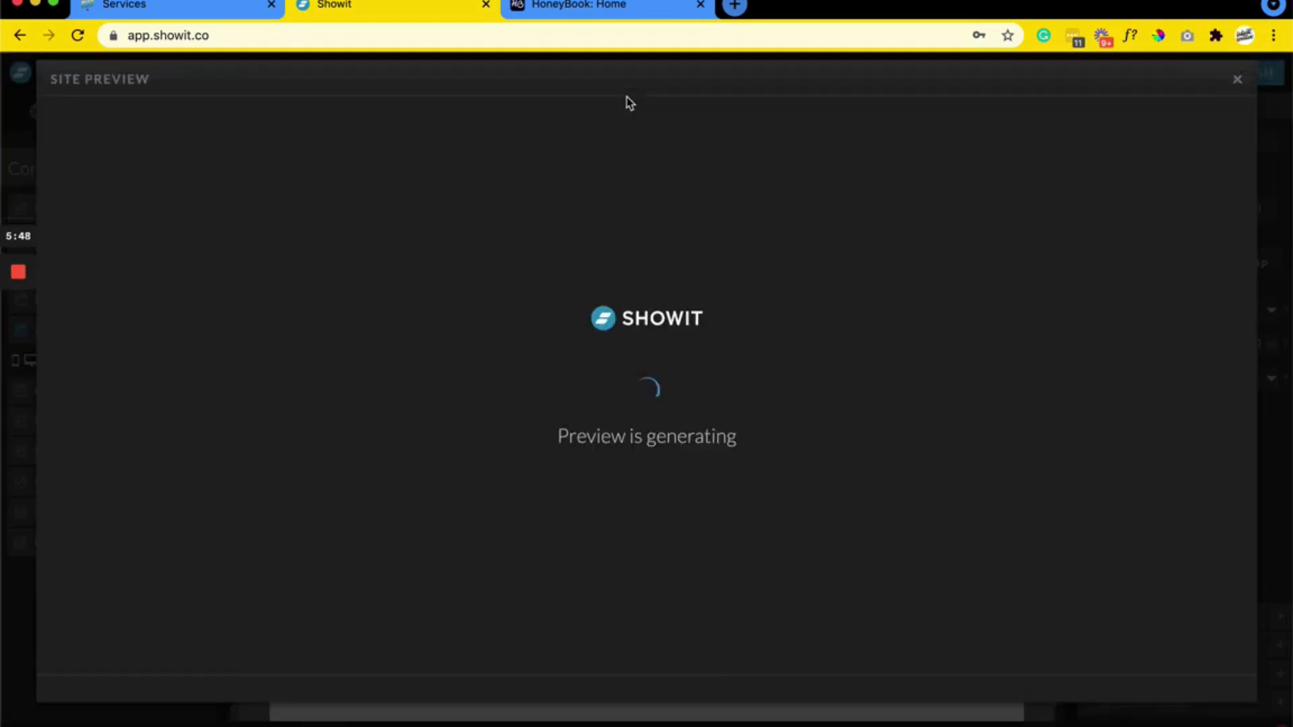
left_click(409, 108)
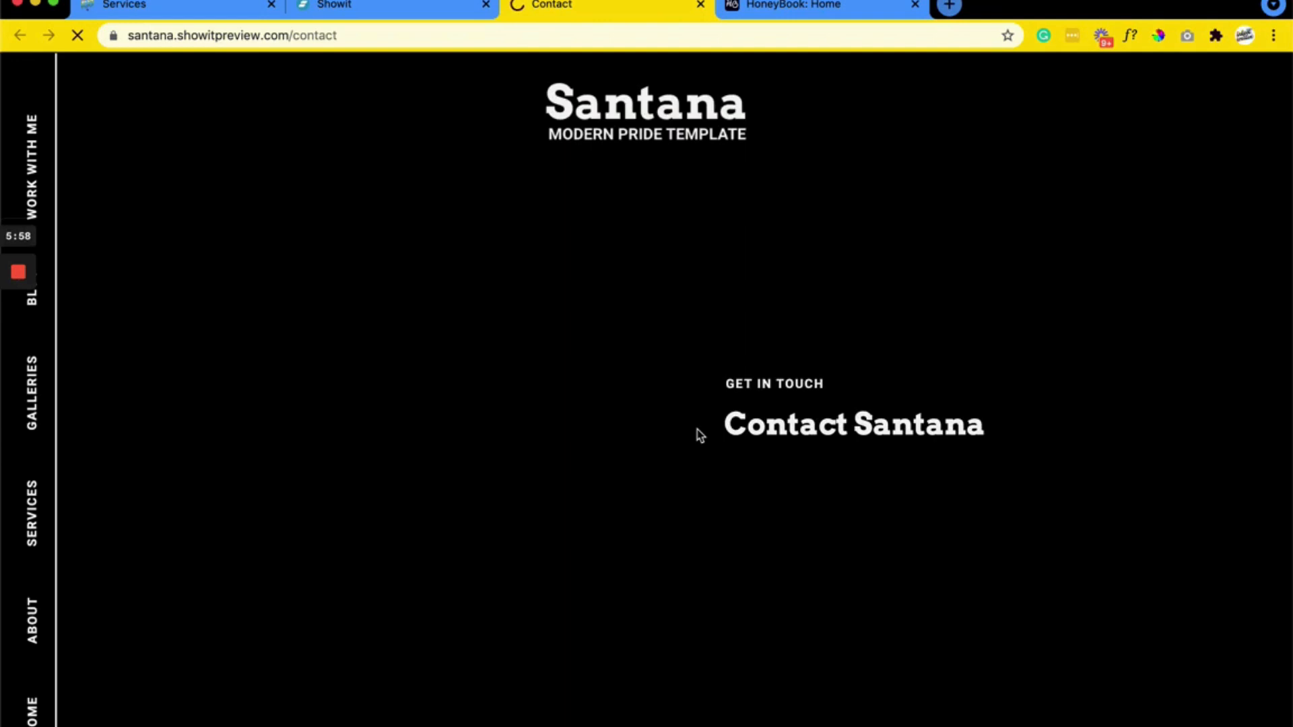
scroll(700, 435, "down", 7)
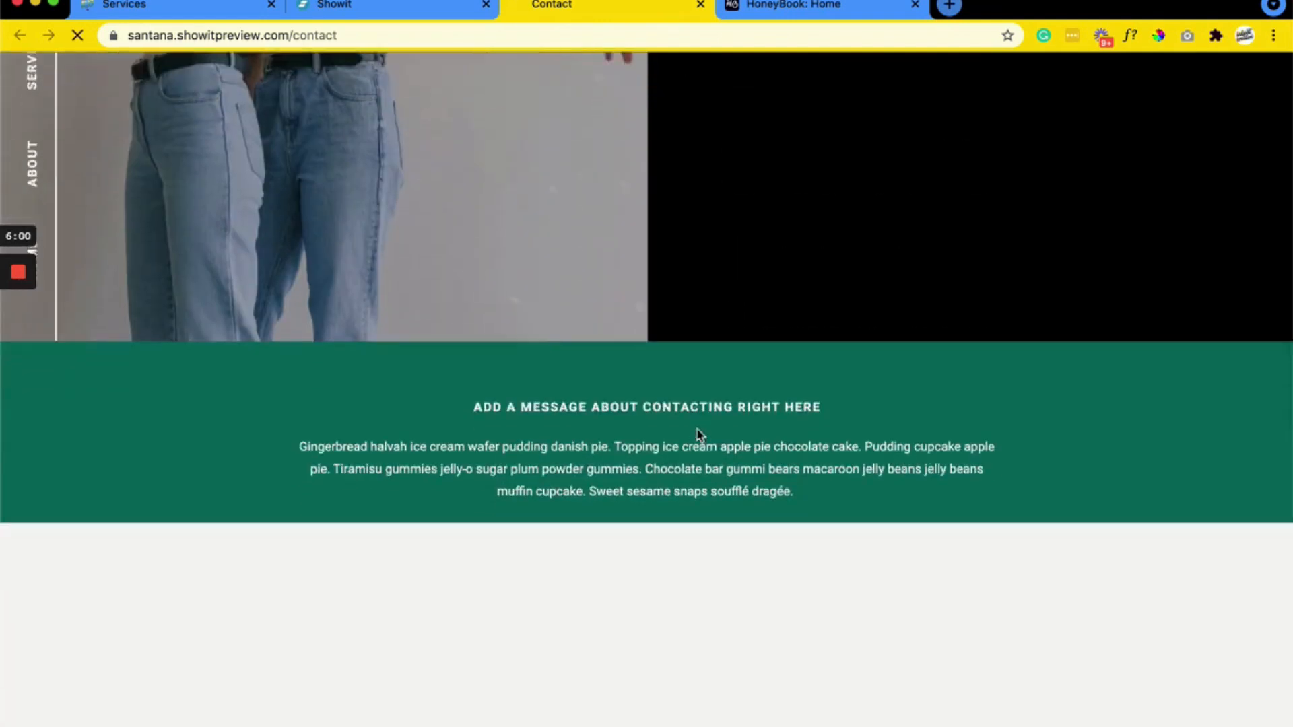
scroll(700, 435, "down", 2)
scroll(696, 428, "down", 10)
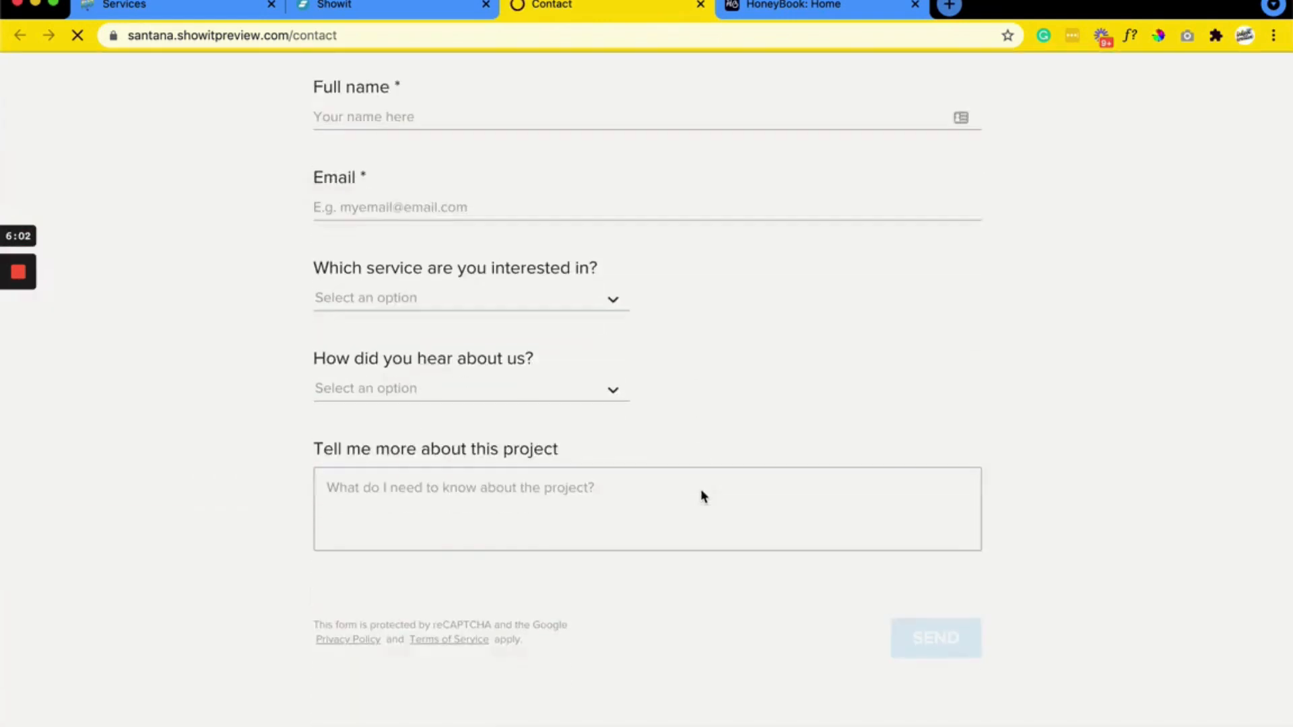
scroll(701, 496, "down", 4)
scroll(620, 153, "up", 1)
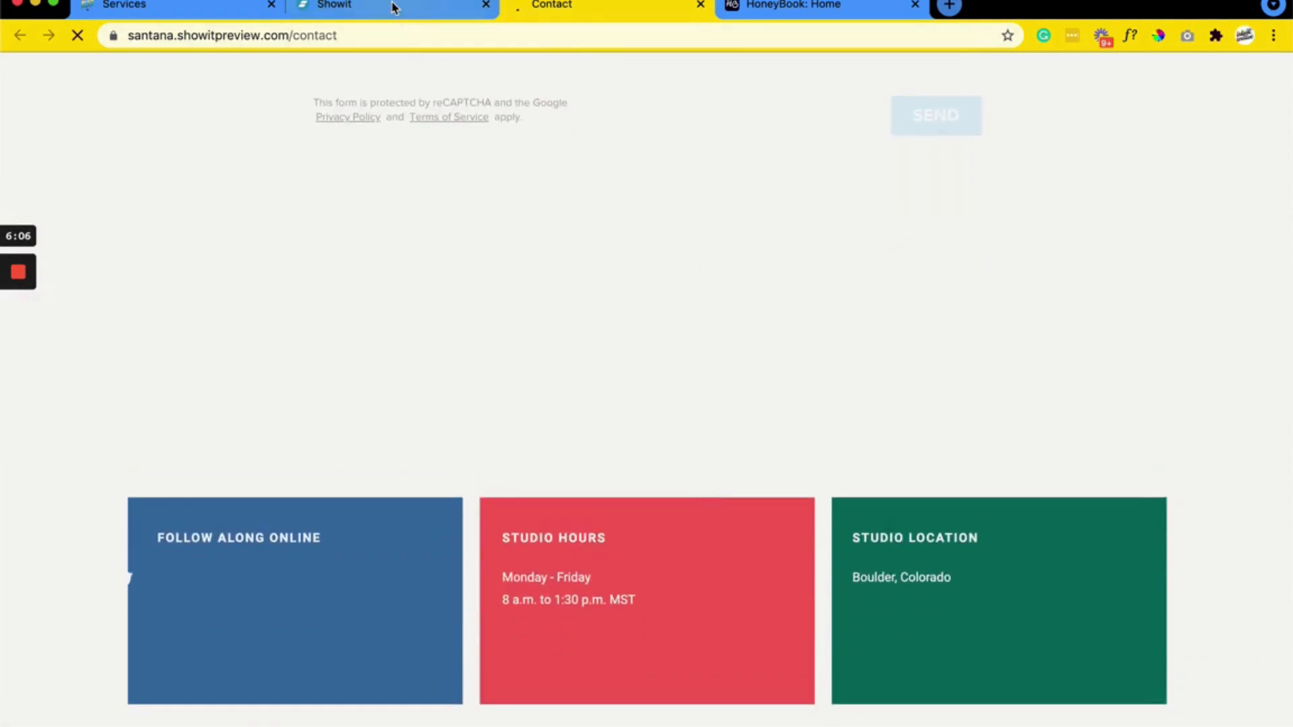
key("ctrl+shift+Tab")
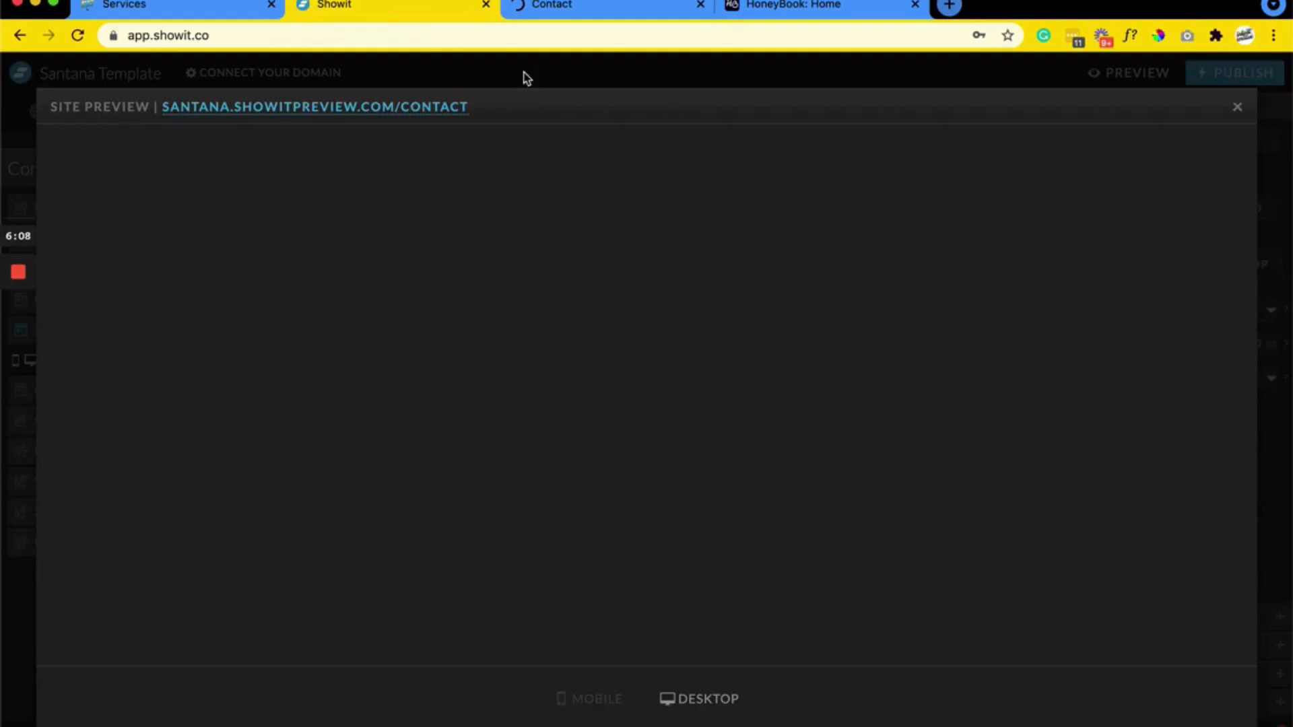
key("Escape")
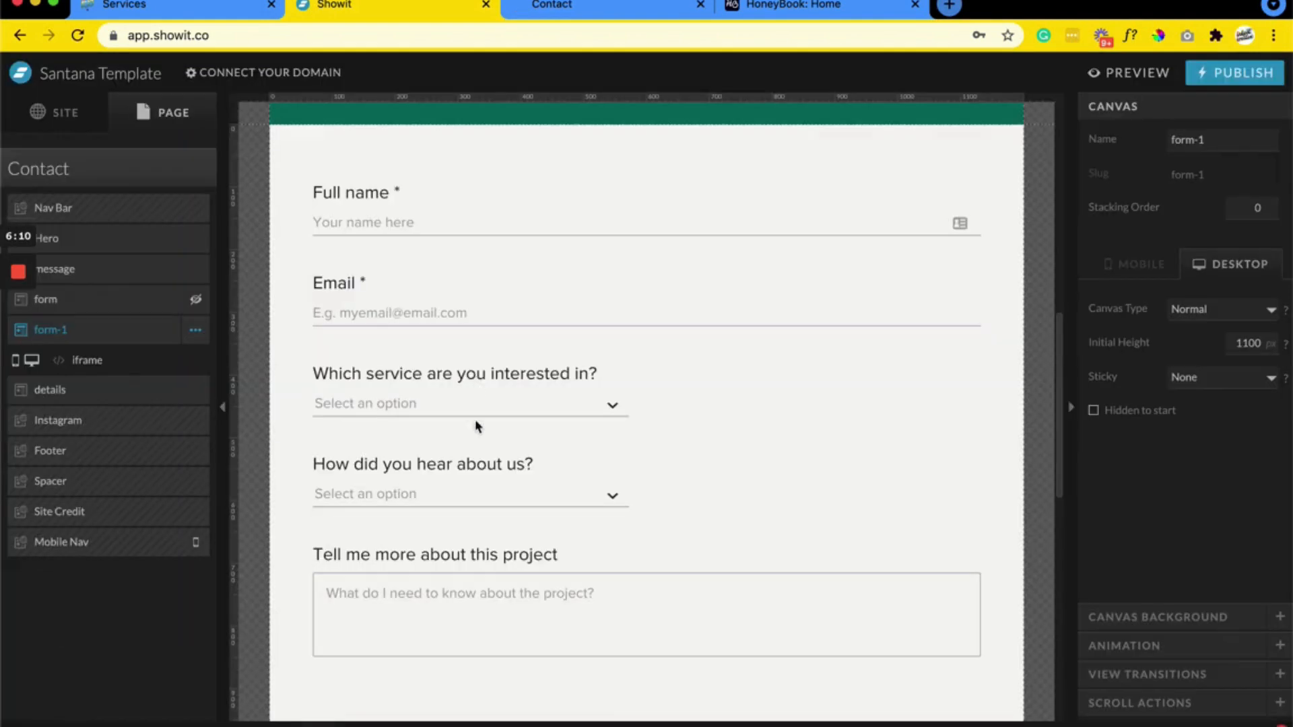
Shorten the desktop form-1 canvas to about 857 px, ending just below the project message box.
scroll(493, 639, "down", 5)
left_click(574, 443)
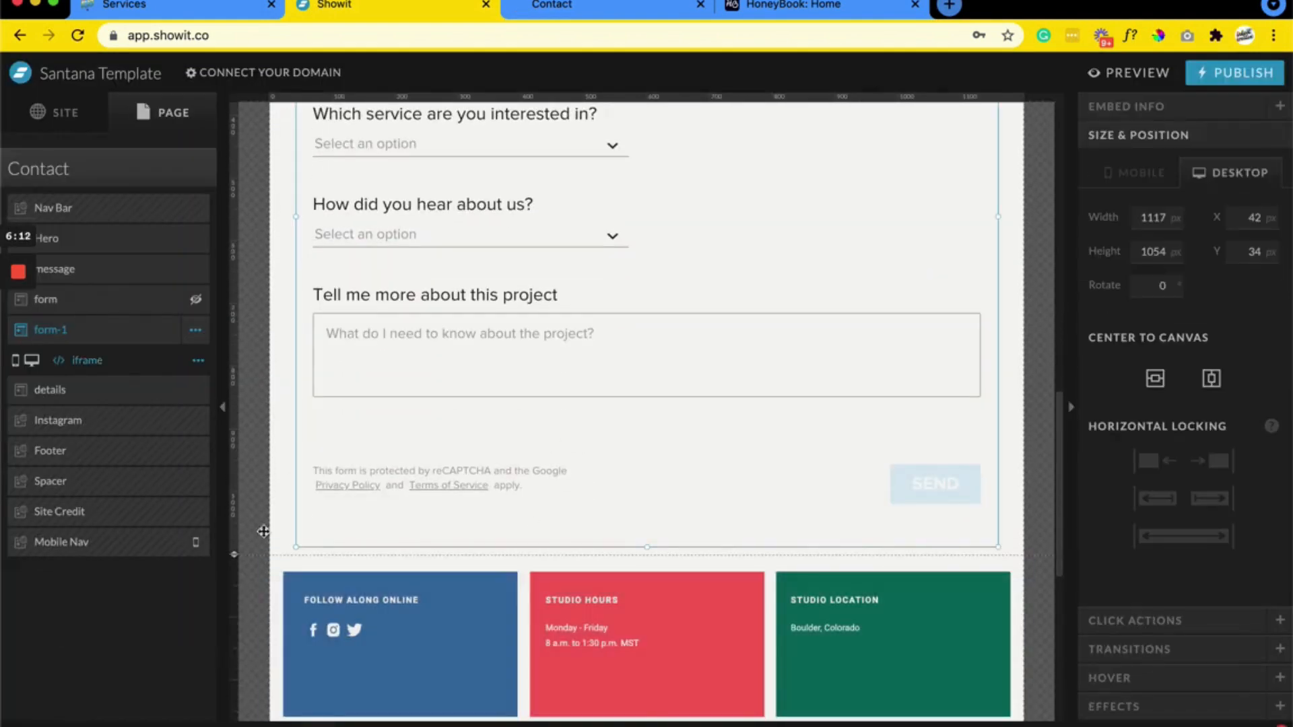
left_click_drag(229, 563, 251, 339)
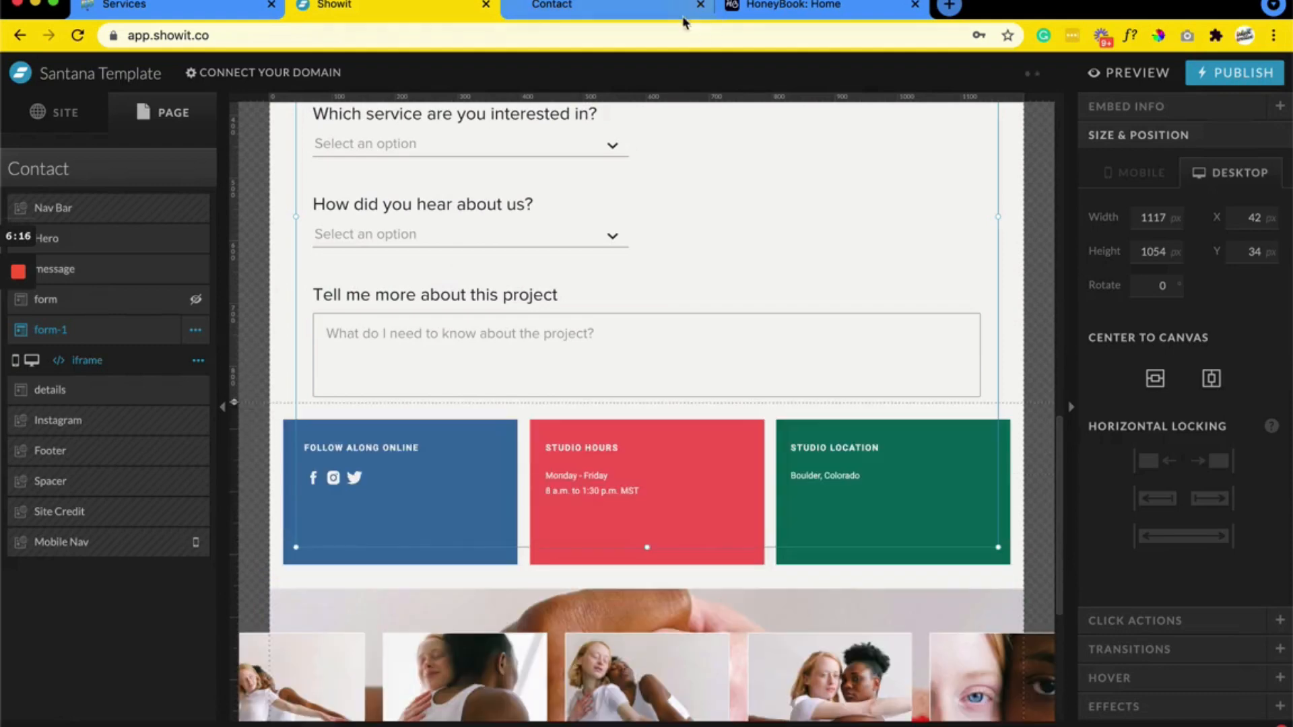
Close the old preview tab, generate a fresh Contact page preview, and check the gap between the form and the studio detail boxes.
left_click(701, 5)
left_click(1137, 73)
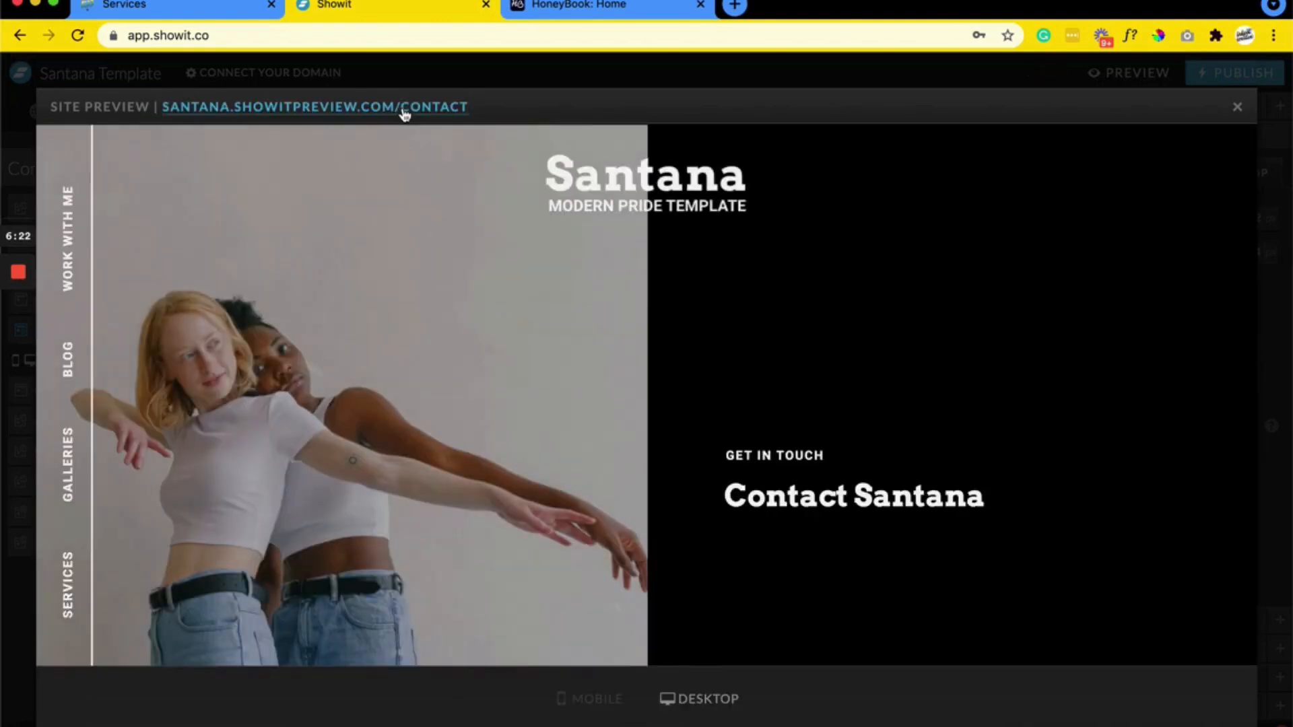
left_click(404, 110)
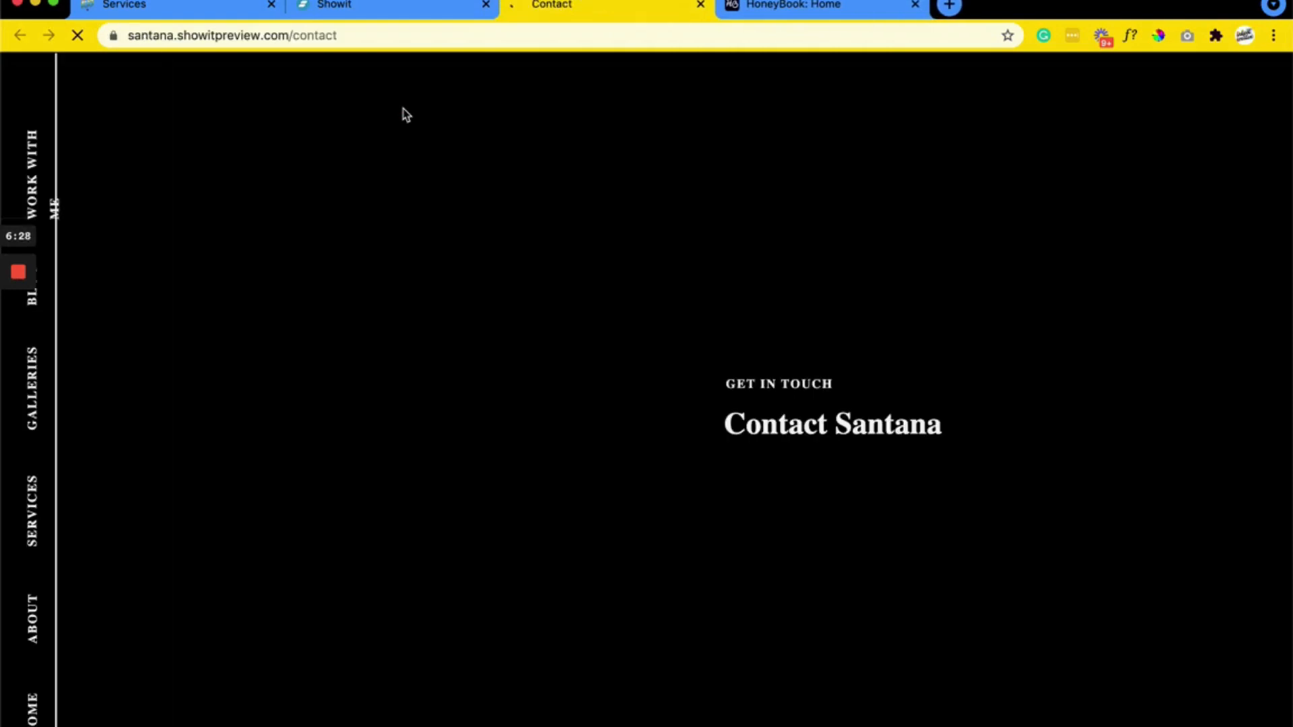
scroll(546, 357, "down", 15)
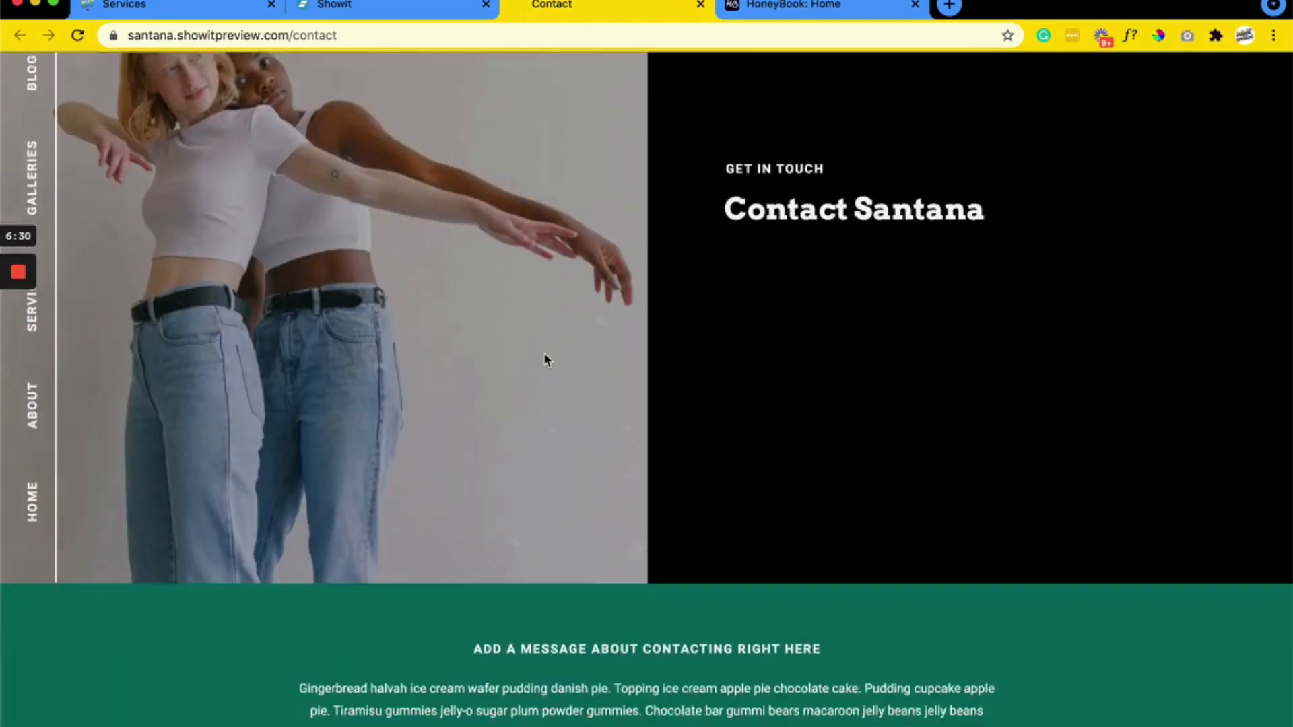
scroll(543, 353, "up", 3)
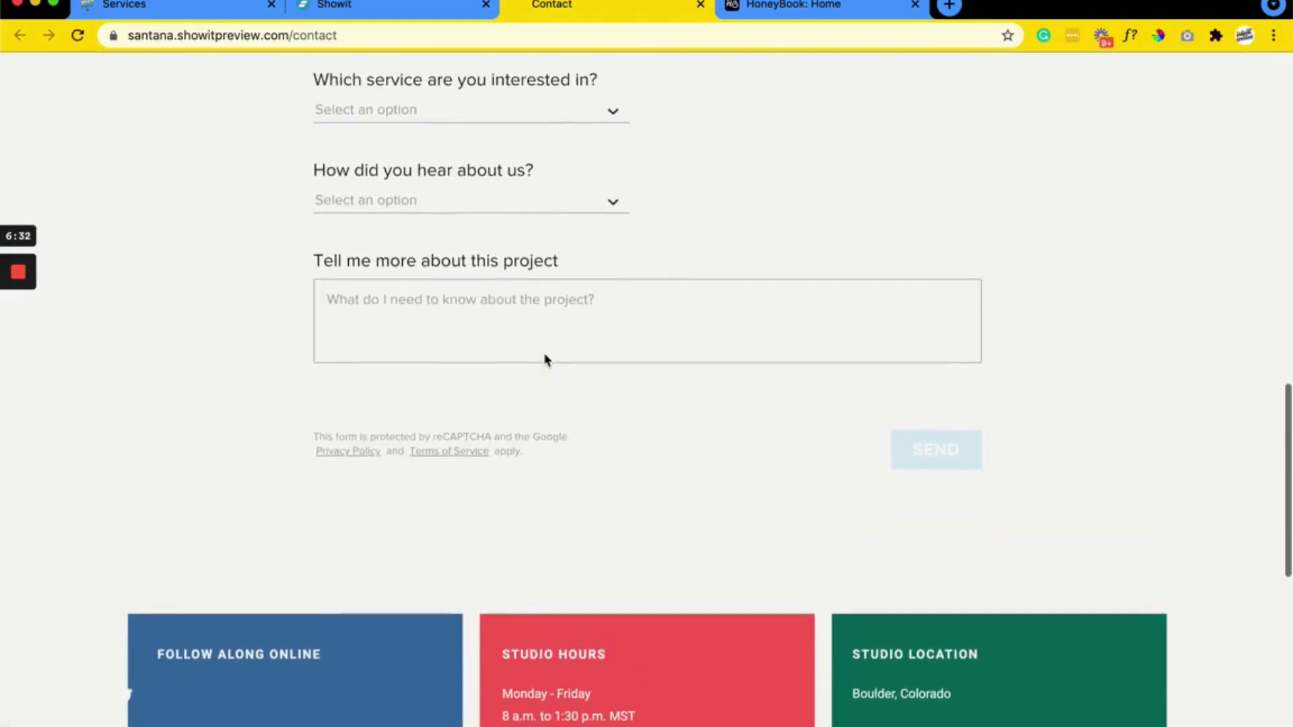
scroll(544, 358, "up", 6)
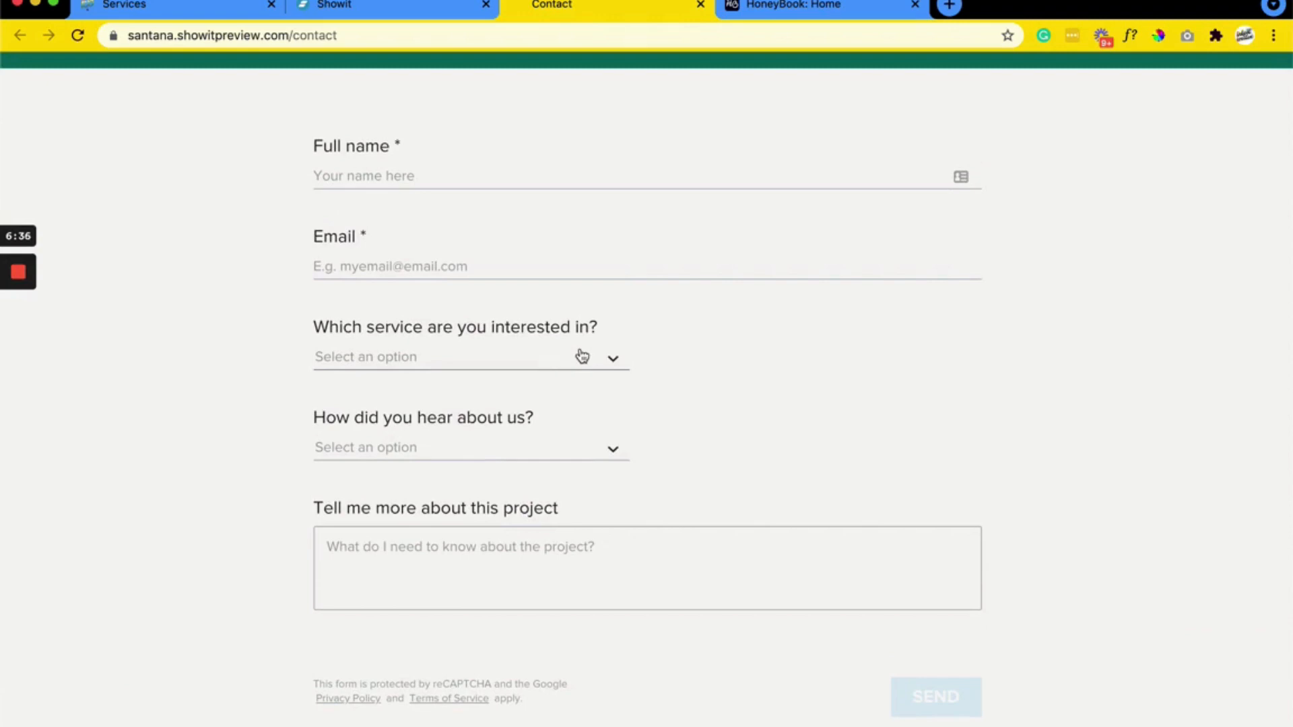
left_click(424, 18)
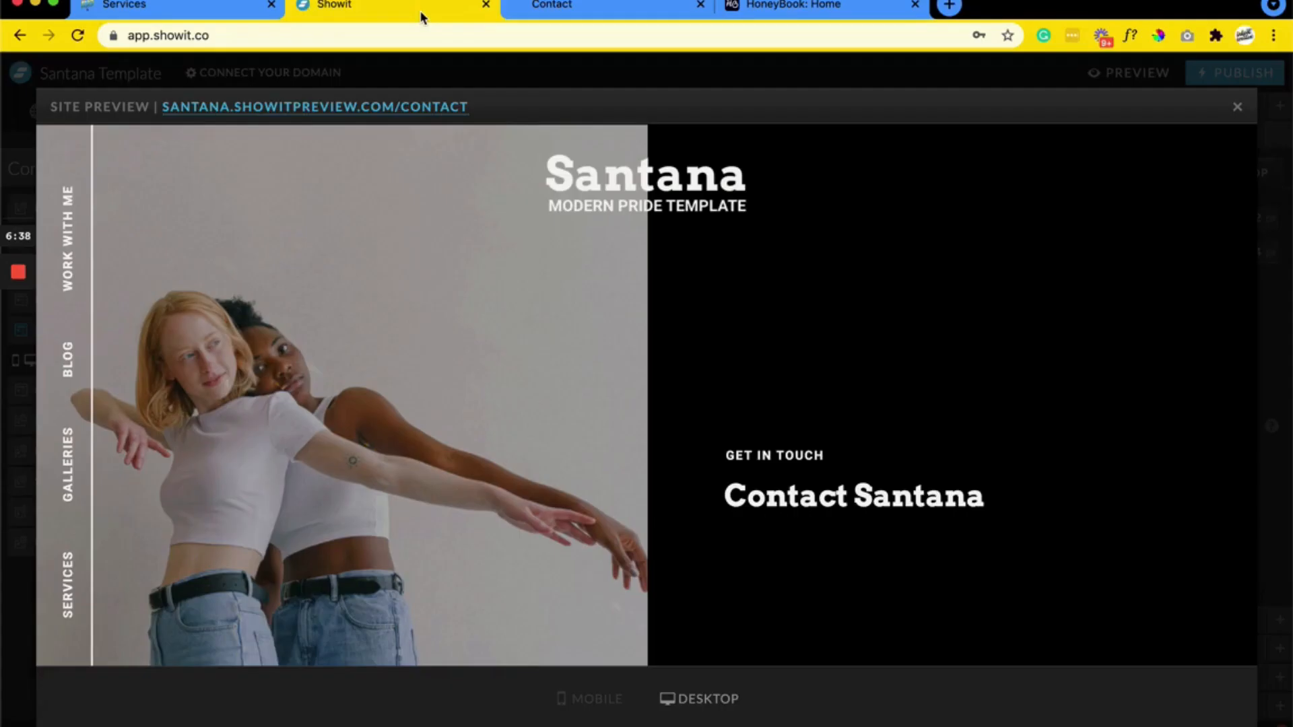
left_click(548, 72)
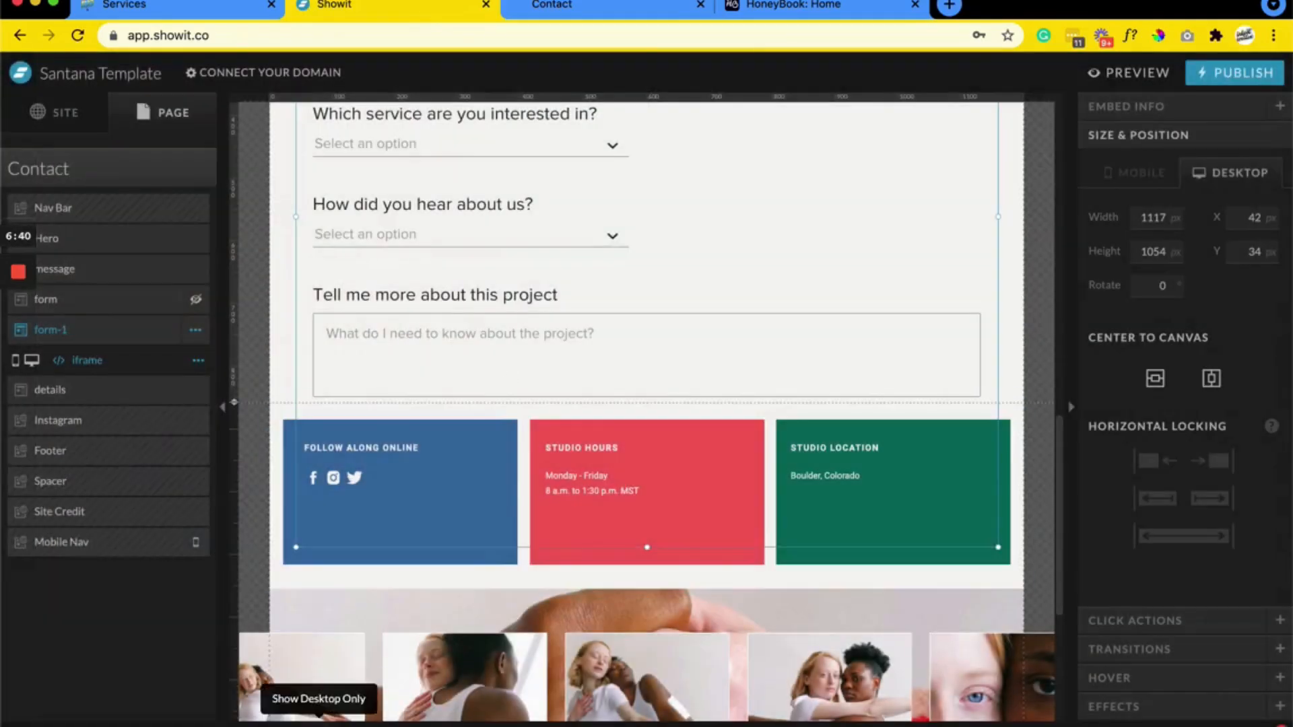
In the mobile layout, resize the embed to about 294 by 626 px at X 13, Y 11 and extend the form-1 canvas to about 570 px.
left_click(284, 720)
scroll(658, 554, "down", 10)
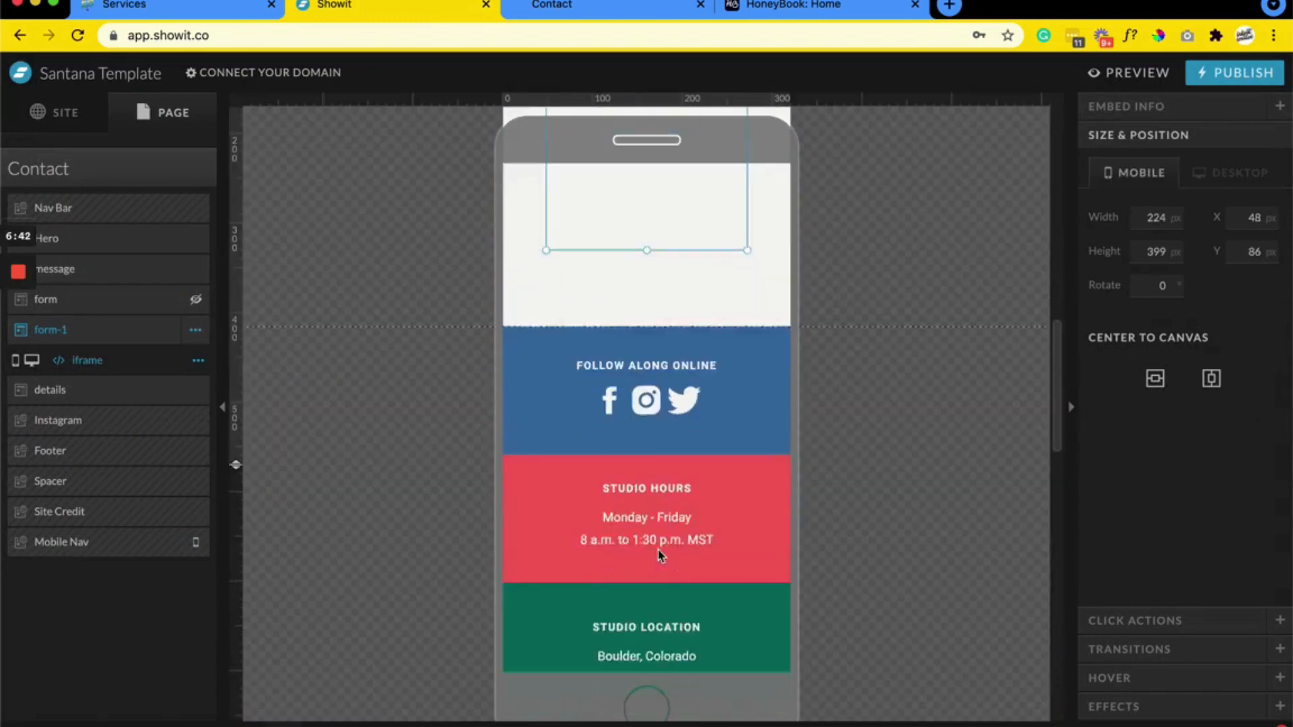
scroll(657, 553, "up", 6)
left_click_drag(658, 438, 624, 371)
left_click_drag(720, 563, 781, 721)
left_click(1212, 387)
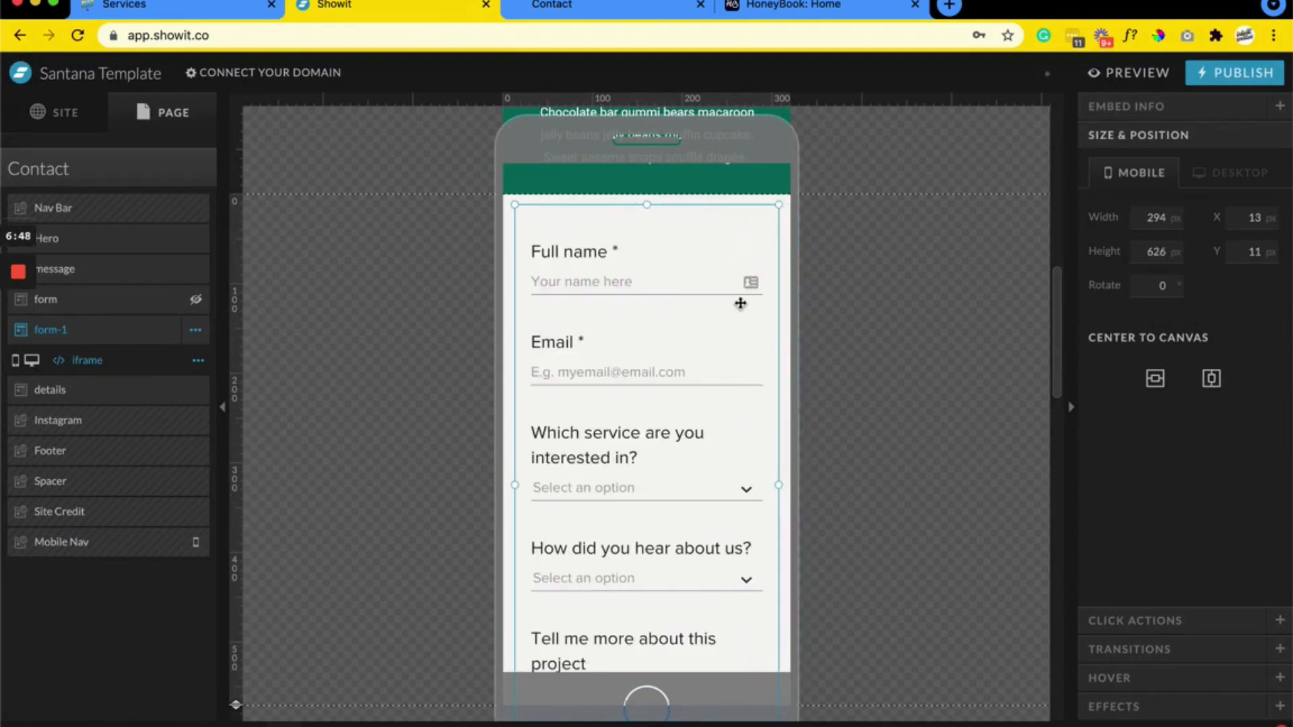
Preview the mobile Contact page and check whether the embedded form fits above the social links section.
left_click(1138, 73)
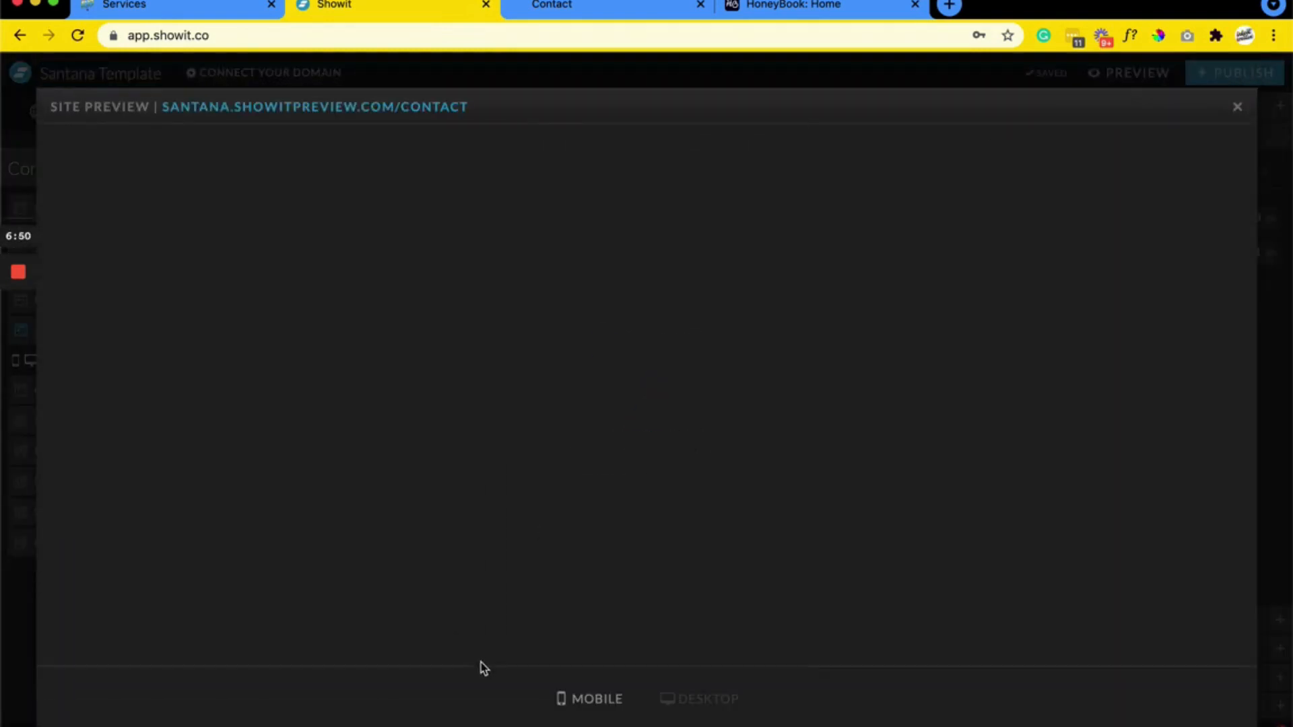
scroll(640, 532, "down", 10)
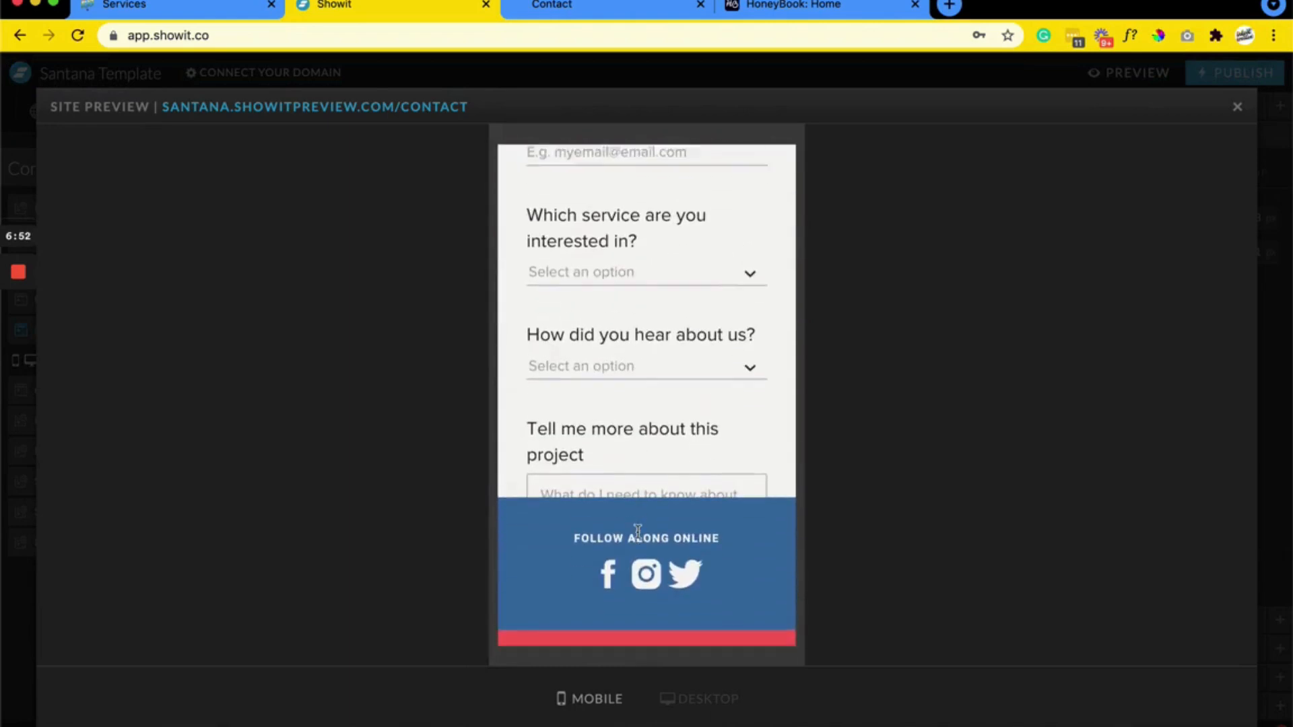
key("Escape")
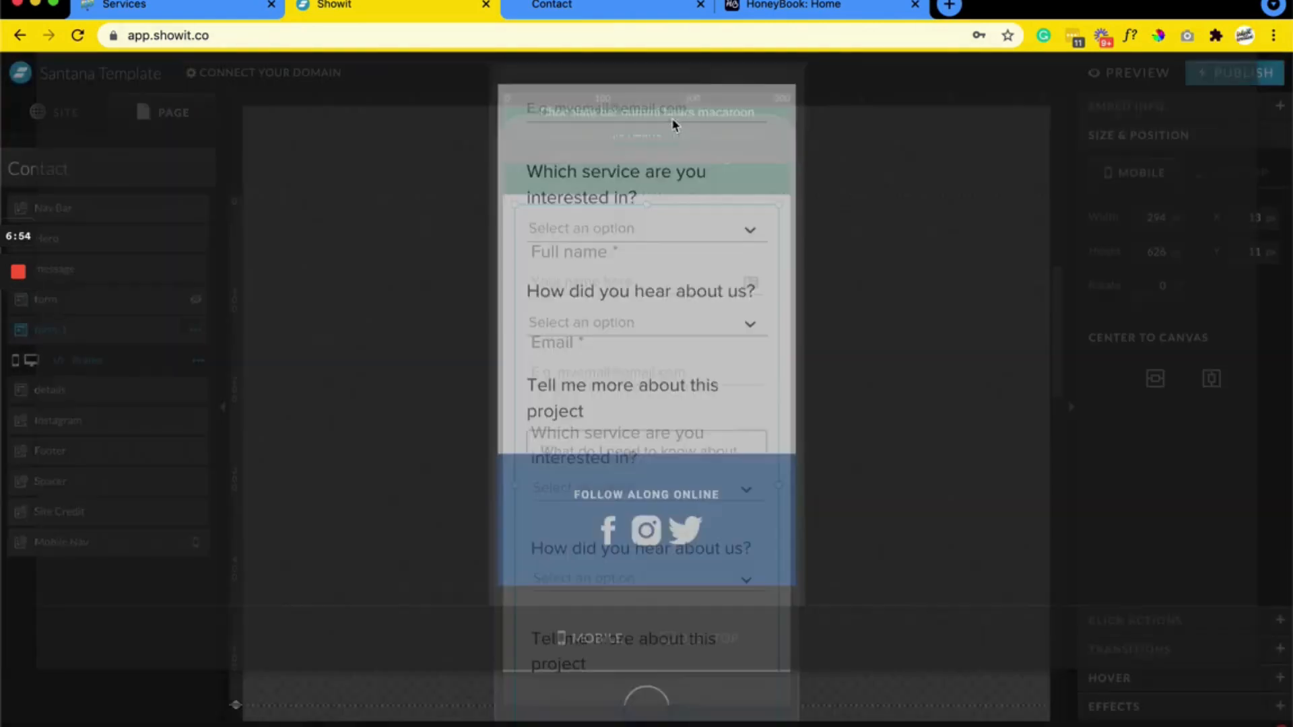
Extend the mobile form-1 canvas to about 858 px and stretch the embed element to about 821 px high.
scroll(263, 367, "down", 2)
left_click(250, 371)
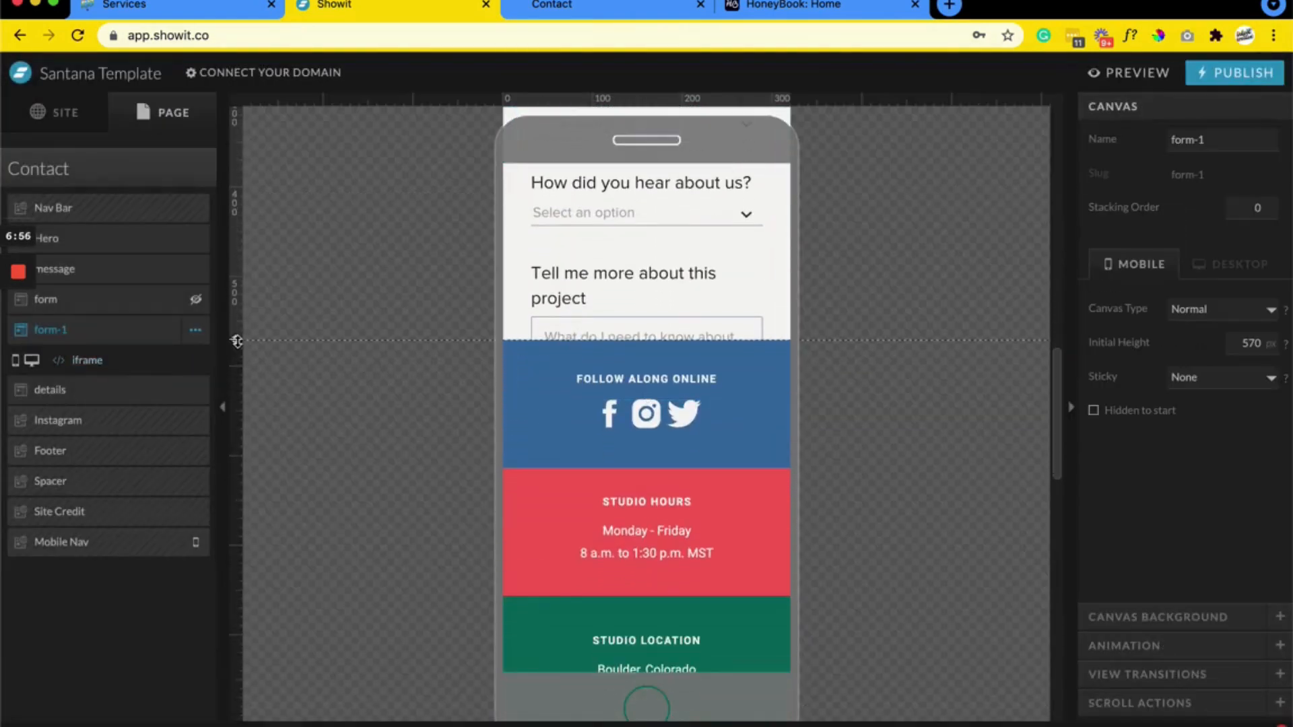
left_click_drag(242, 549, 241, 596)
left_click(701, 404)
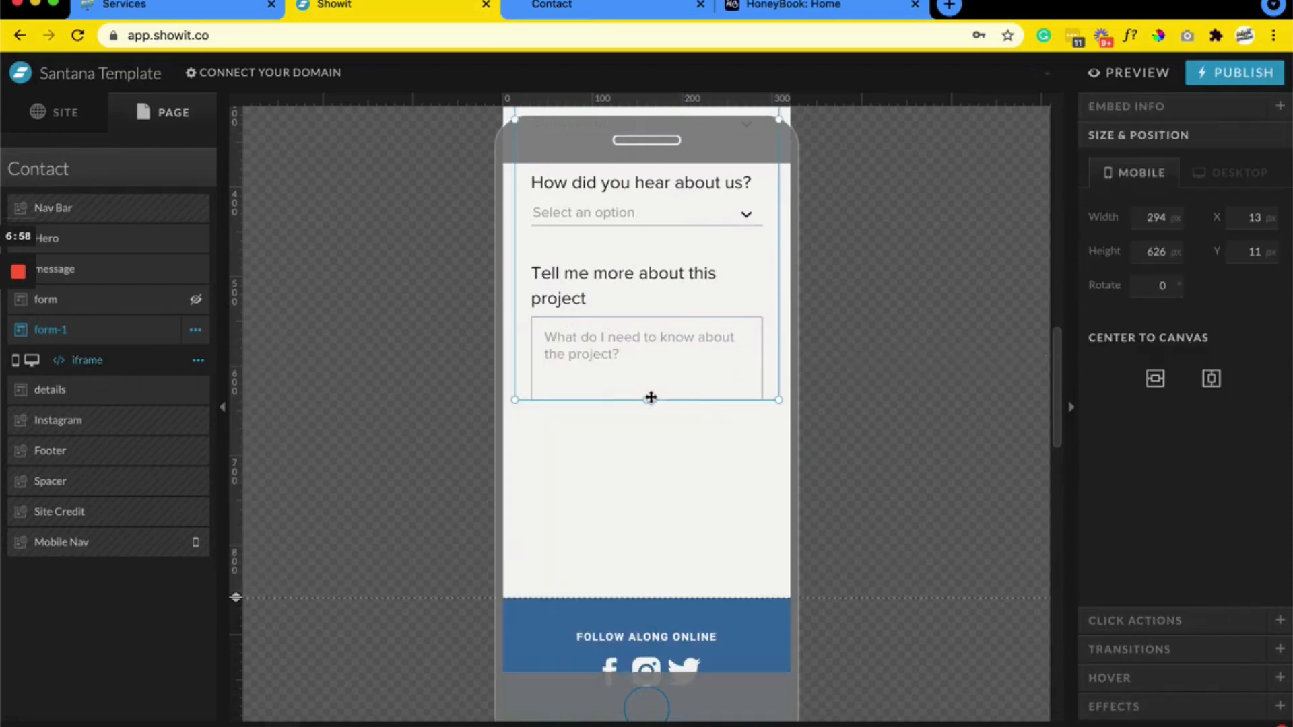
left_click_drag(645, 401, 647, 574)
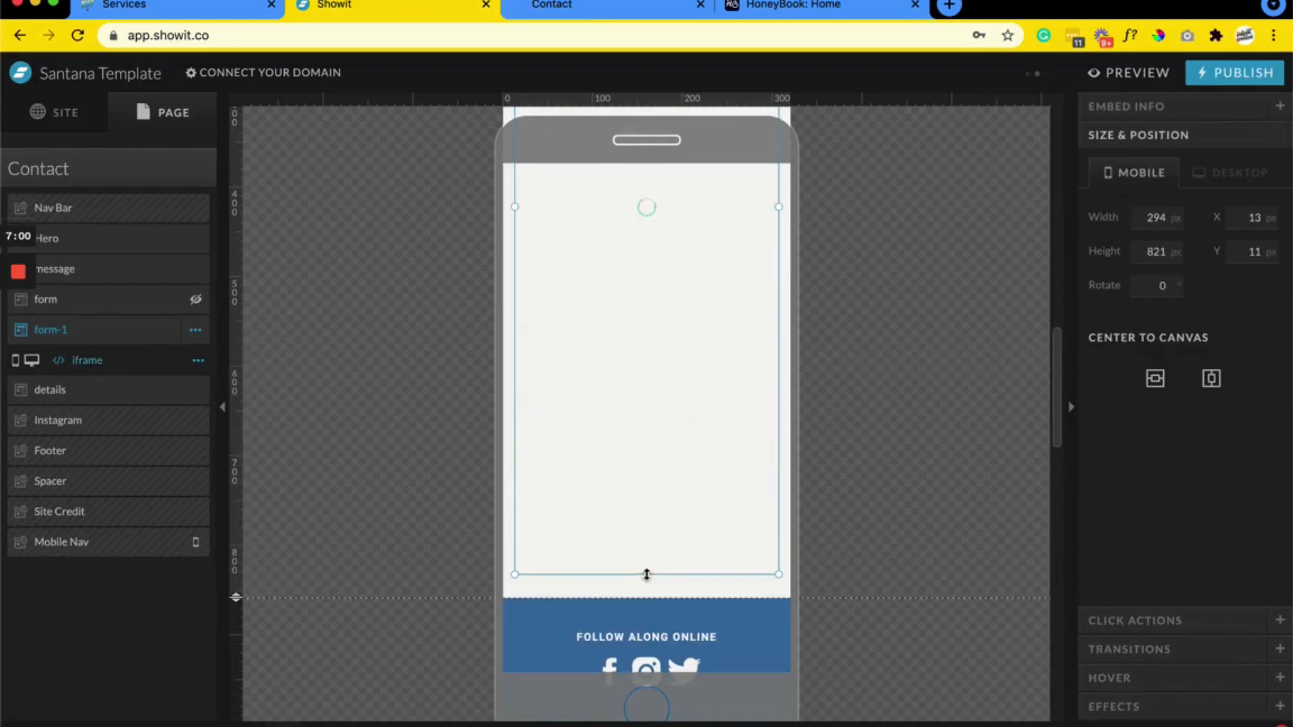
Preview the mobile Contact page again and examine the form from the Send button up to the name field.
left_click(1131, 74)
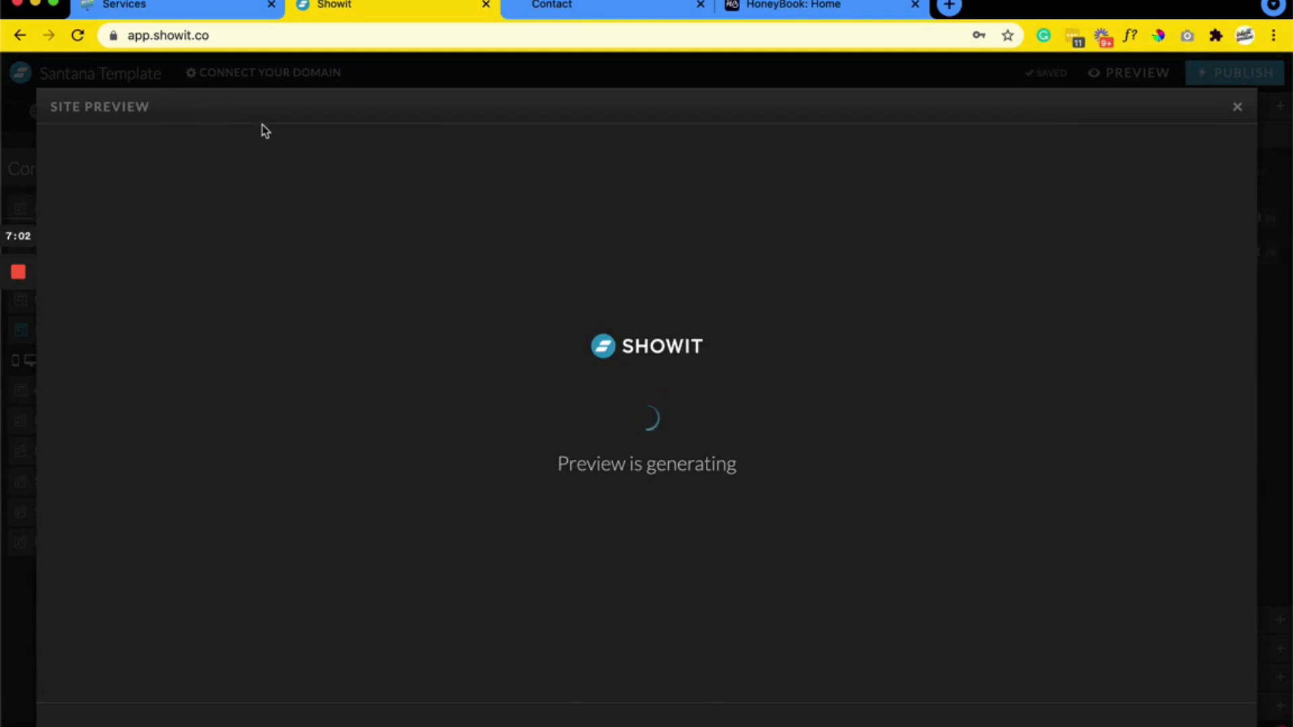
scroll(561, 448, "down", 15)
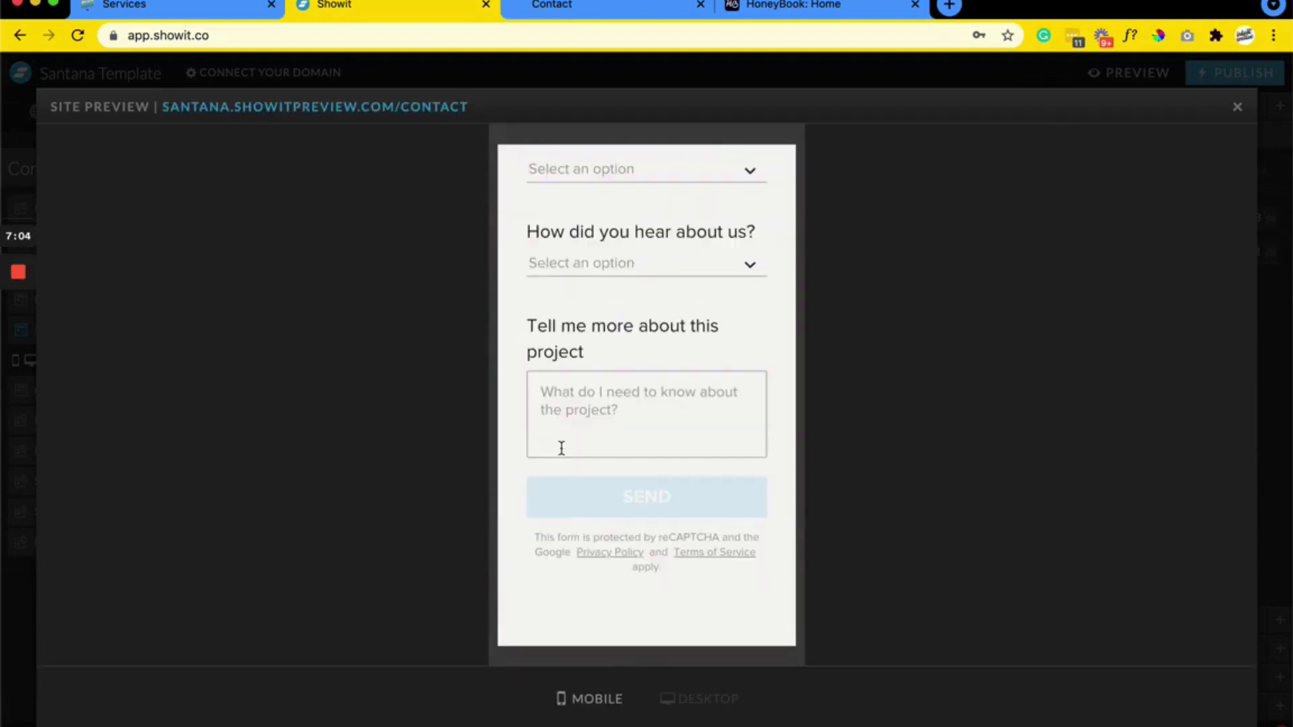
scroll(561, 447, "down", 5)
scroll(560, 454, "up", 3)
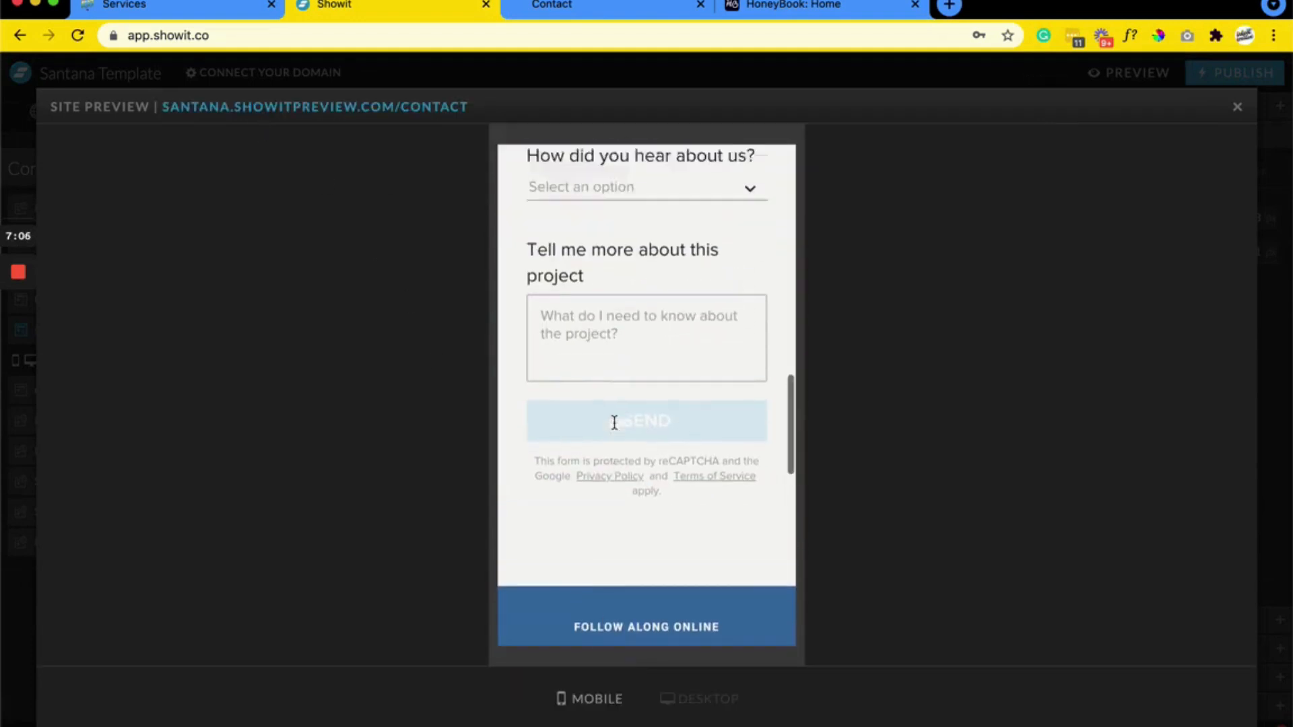
scroll(614, 423, "up", 8)
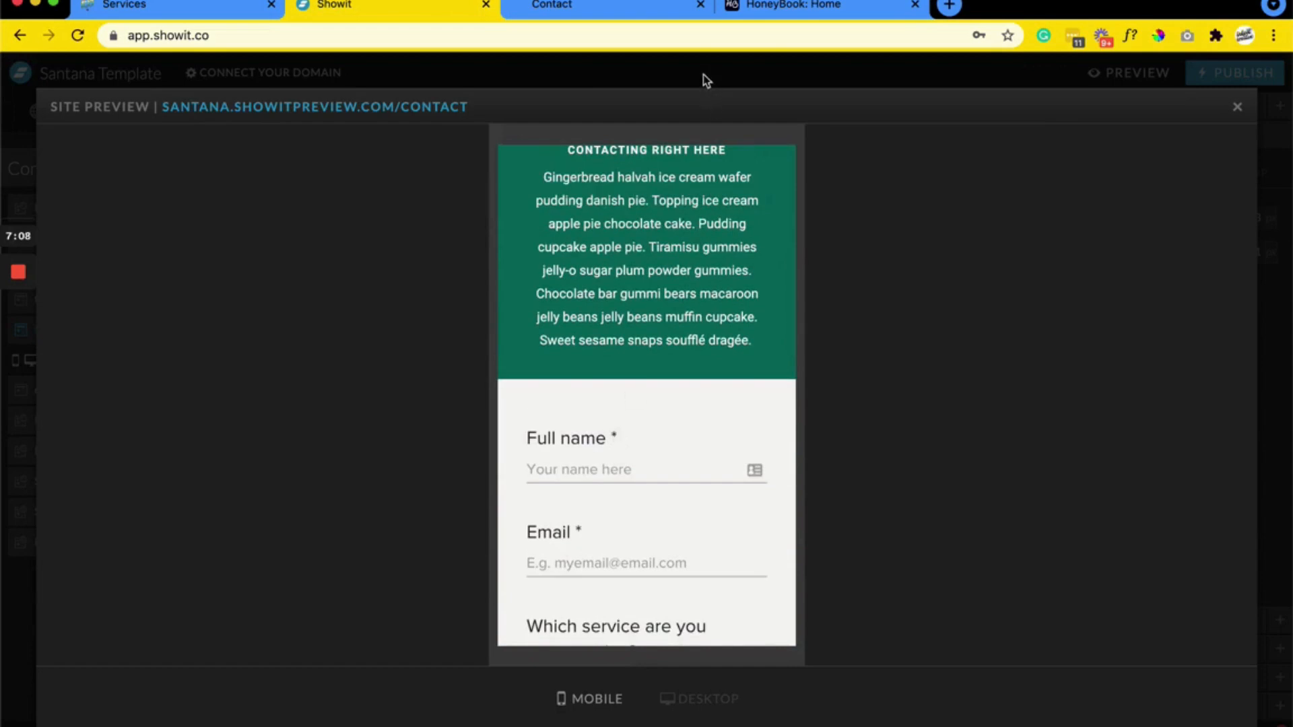
left_click(703, 74)
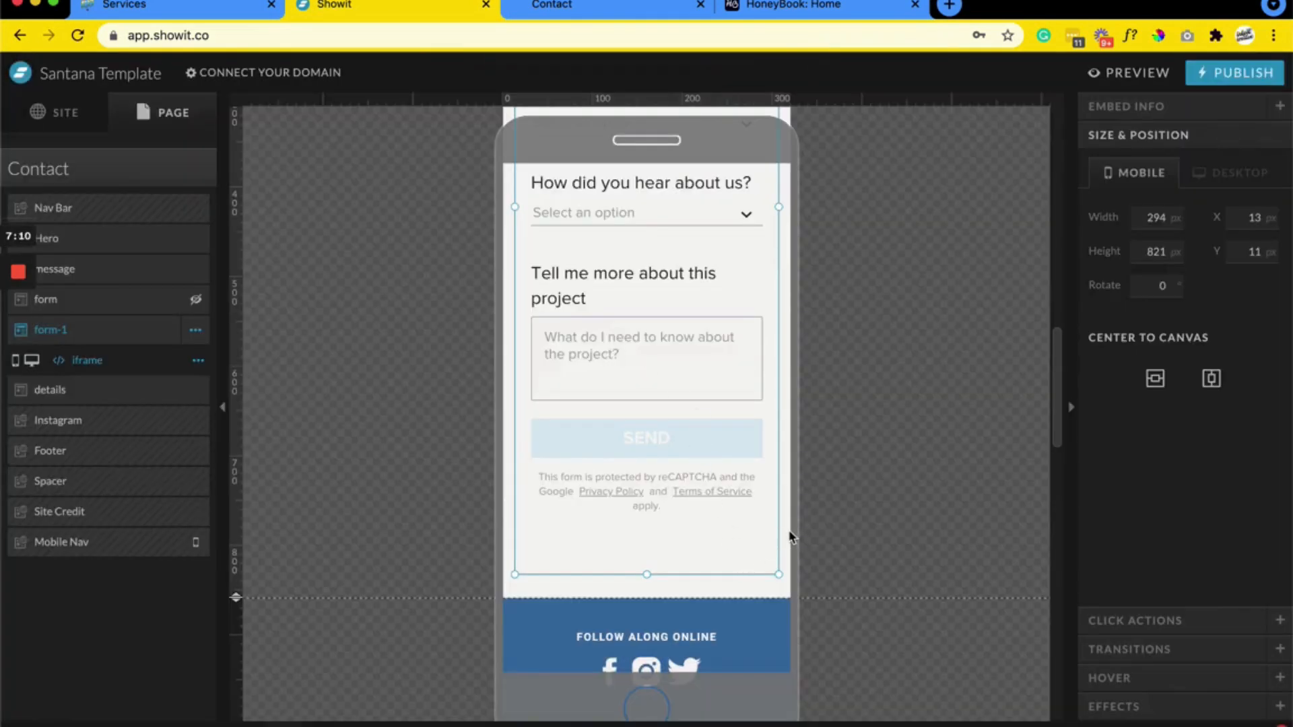
Return to the desktop layout, select the form embed, and review its extent against the form-1 canvas boundary.
left_click(791, 537)
scroll(723, 464, "up", 7)
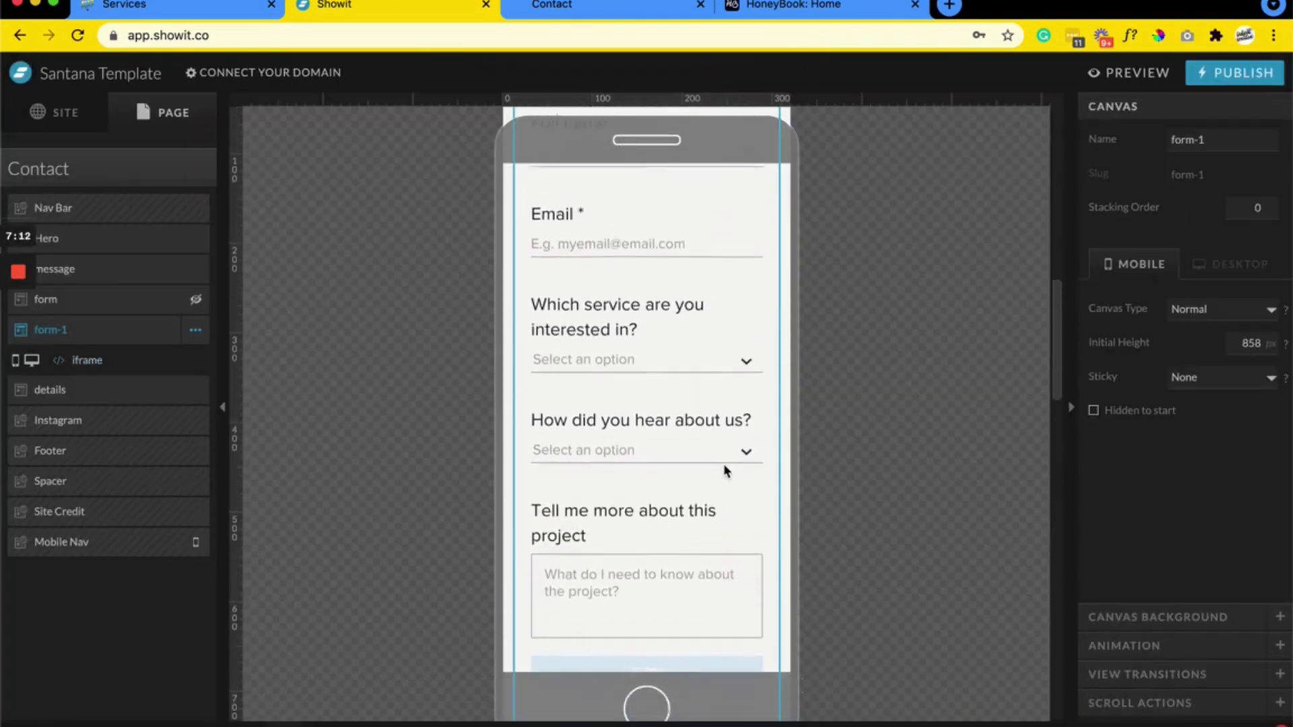
scroll(723, 464, "up", 5)
key("super+m")
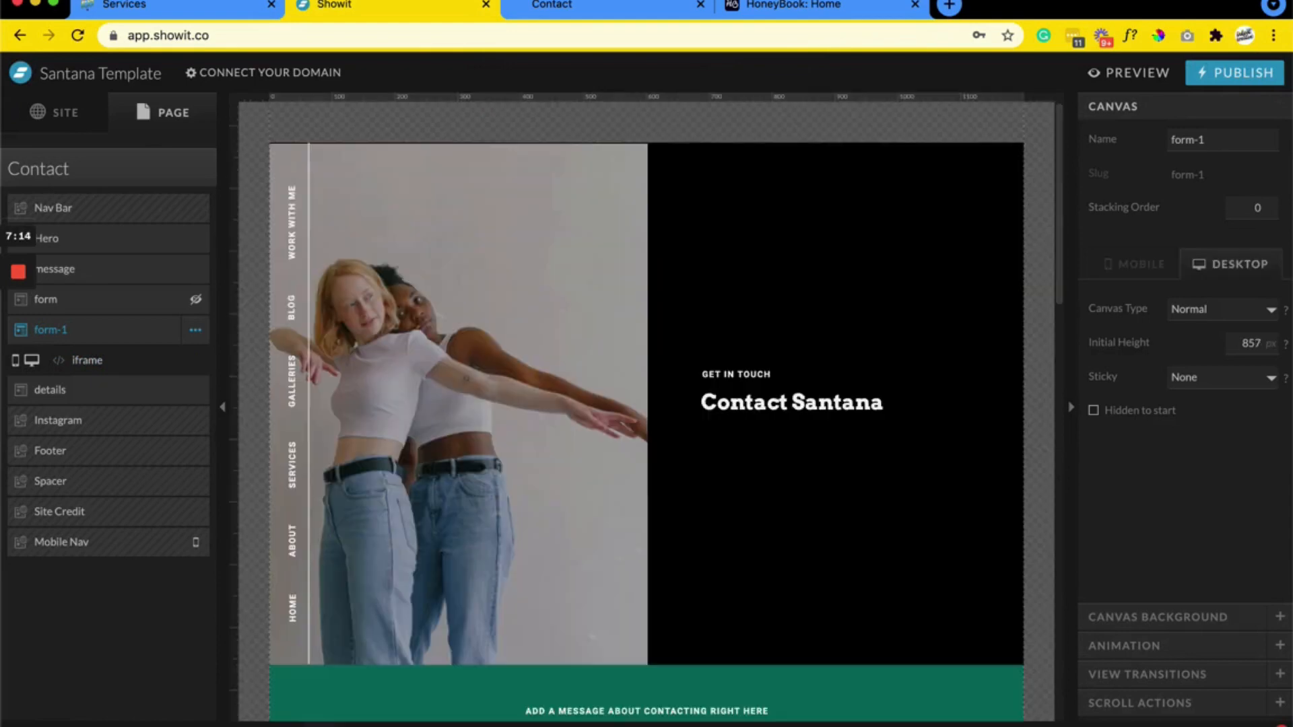
scroll(646, 398, "down", 15)
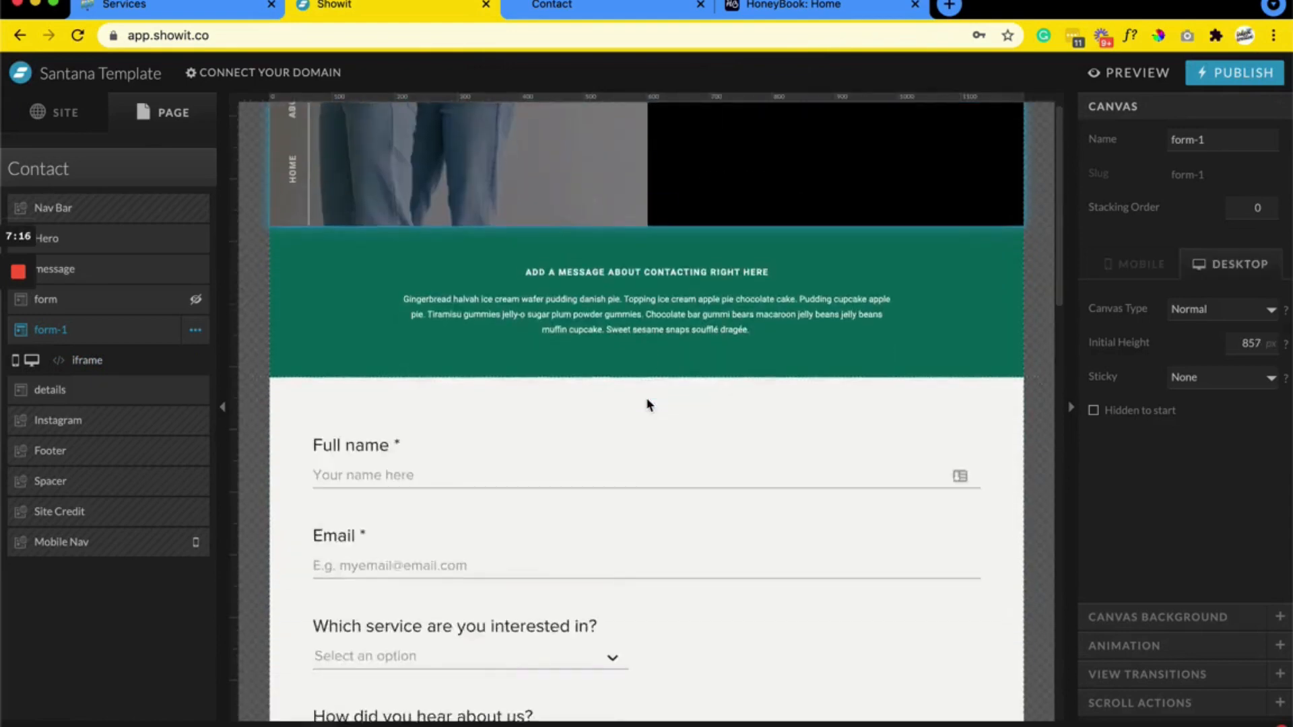
left_click(646, 399)
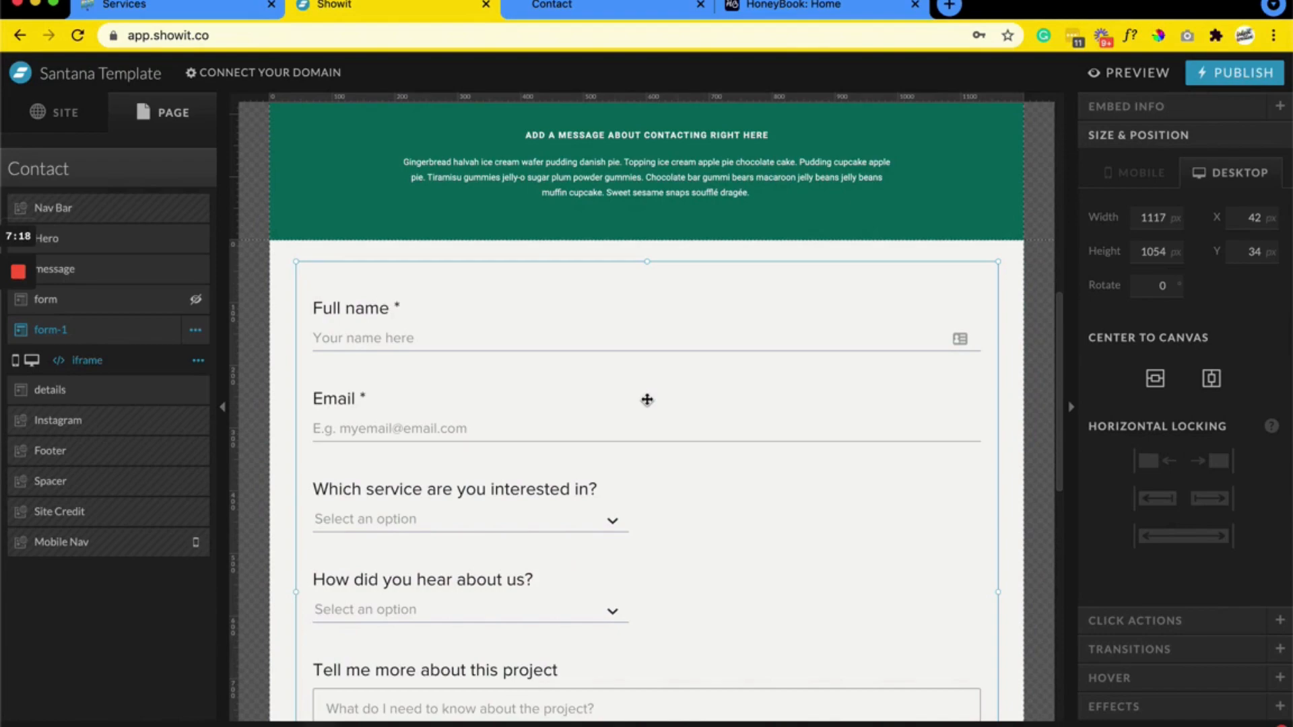
scroll(646, 399, "down", 10)
scroll(649, 401, "up", 9)
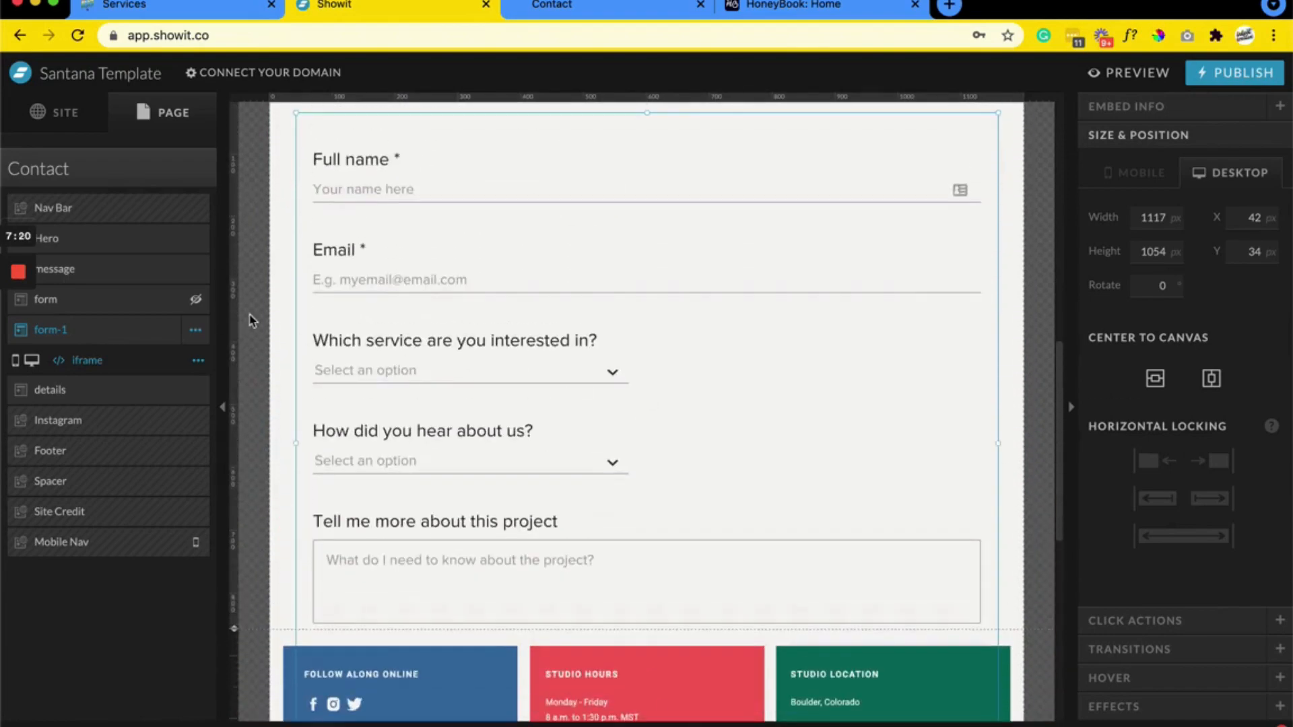